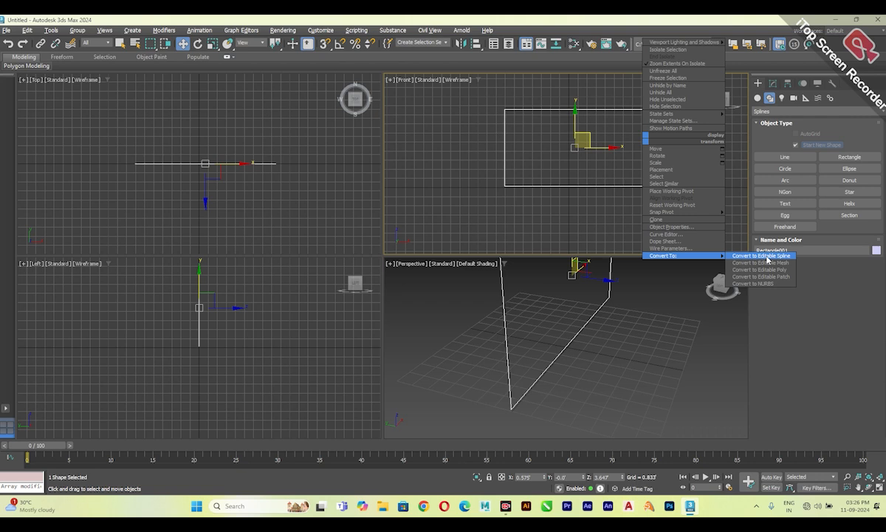
Step: Convert the rectangle to an editable spline and open its vertex level with the geometry settings
{"action": "left_click", "coordinate": [768, 259]}
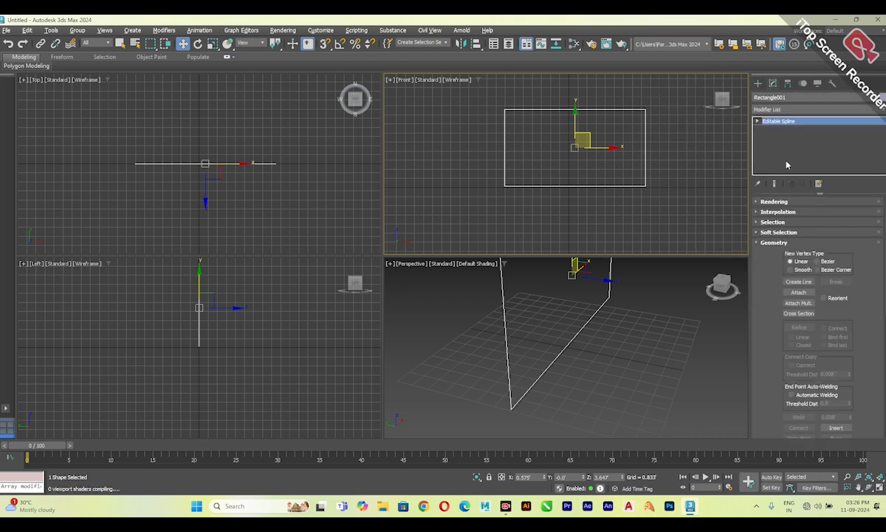
{"action": "left_click", "coordinate": [760, 244]}
{"action": "left_click", "coordinate": [757, 121]}
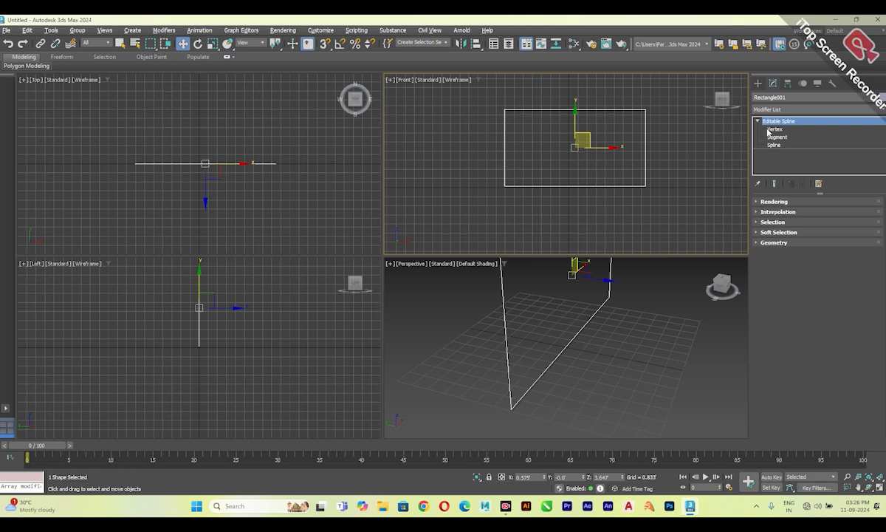
{"action": "left_click", "coordinate": [775, 129]}
{"action": "left_click", "coordinate": [772, 146]}
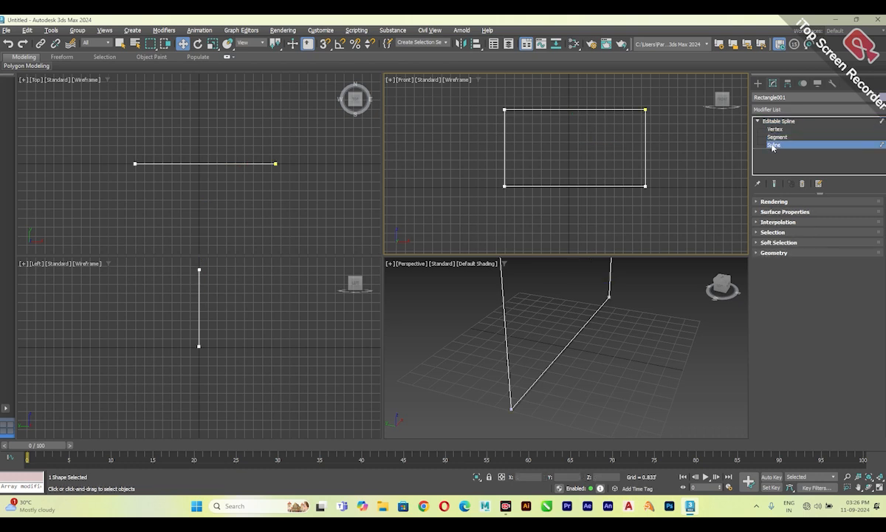
{"action": "left_click", "coordinate": [774, 129]}
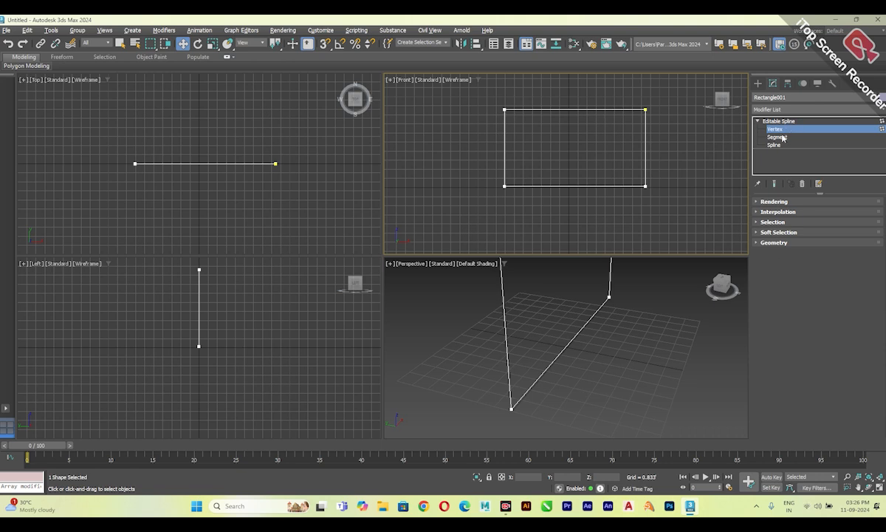
{"action": "left_click", "coordinate": [759, 243]}
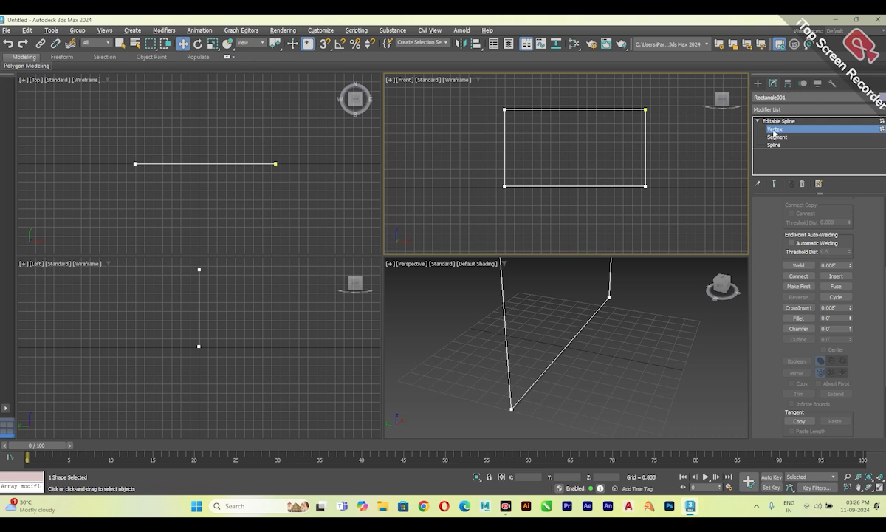
Step: Refine the rectangle's bottom edge with two new vertices, one left of its middle and one near the right corner
{"action": "scroll", "coordinate": [740, 252], "scroll_direction": "down", "scroll_amount": 1}
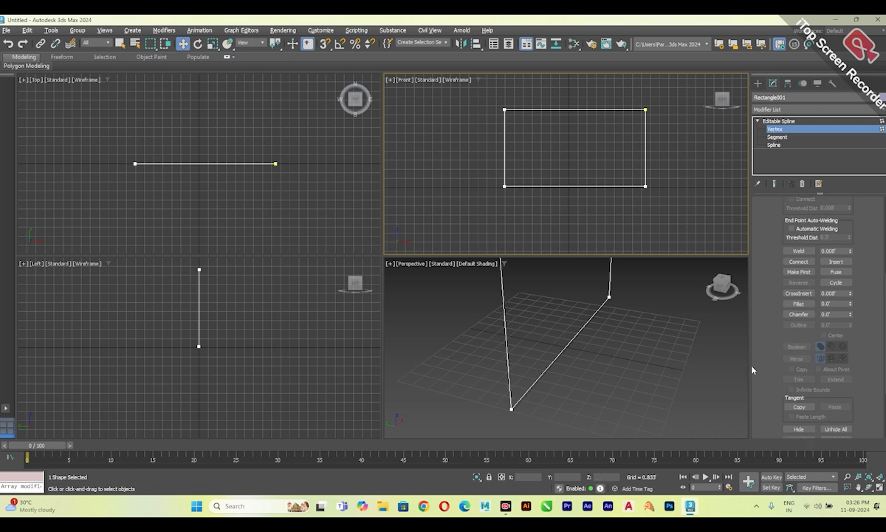
{"action": "scroll", "coordinate": [756, 348], "scroll_direction": "down", "scroll_amount": 1}
{"action": "scroll", "coordinate": [759, 358], "scroll_direction": "up", "scroll_amount": 3}
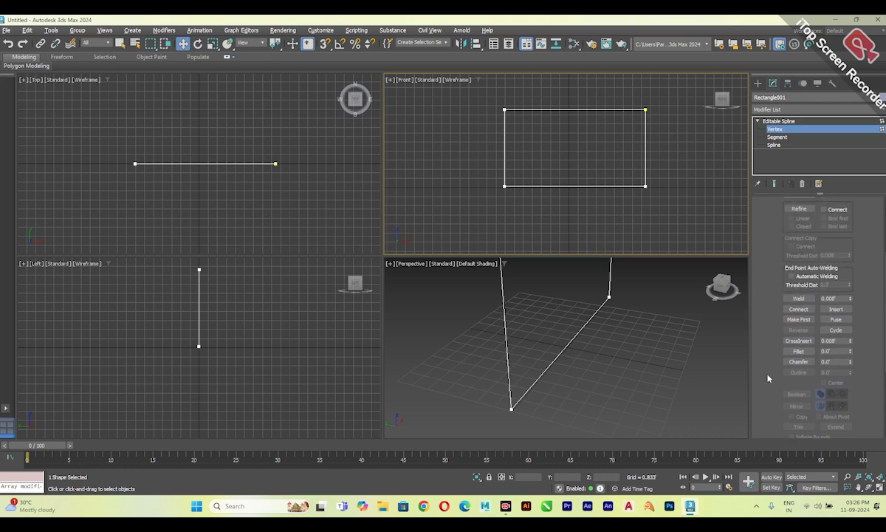
{"action": "left_click", "coordinate": [799, 244]}
{"action": "left_click", "coordinate": [546, 186]}
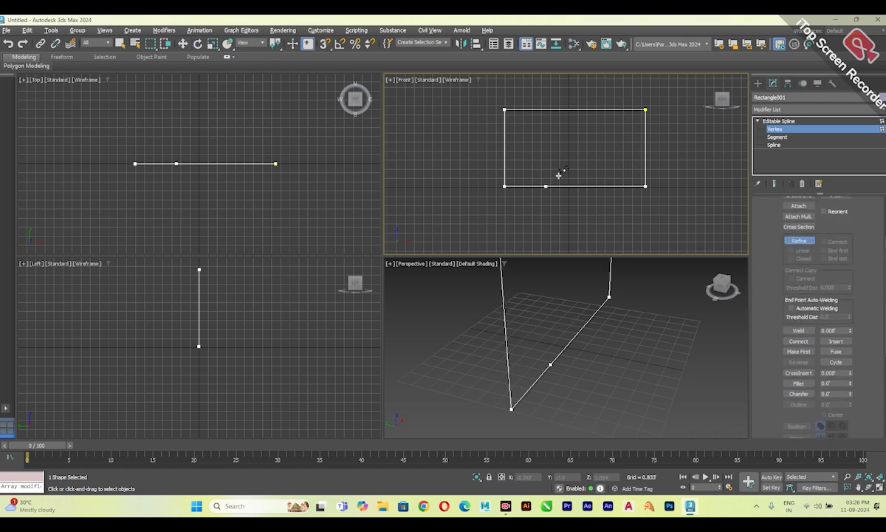
{"action": "left_click", "coordinate": [620, 186]}
{"action": "right_click", "coordinate": [659, 201]}
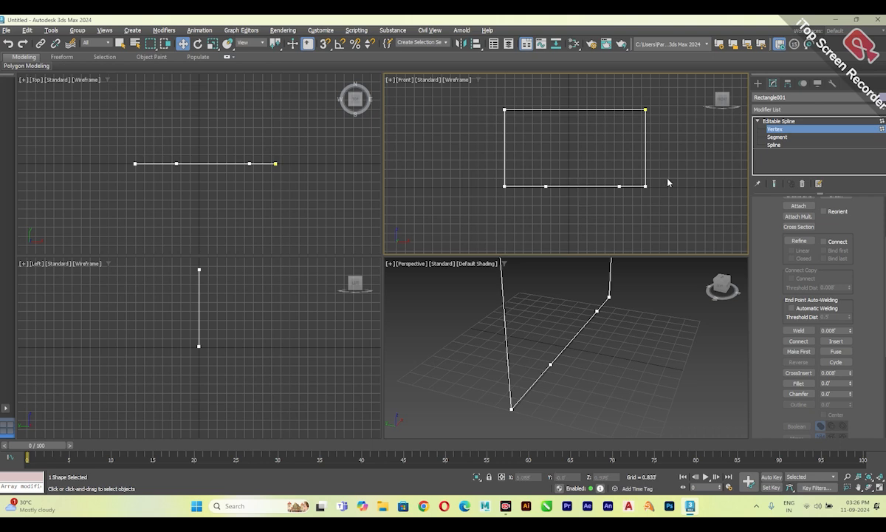
Step: Delete the bottom segment between the two added vertices to open the profile
{"action": "left_click", "coordinate": [776, 137]}
{"action": "left_click", "coordinate": [585, 181]}
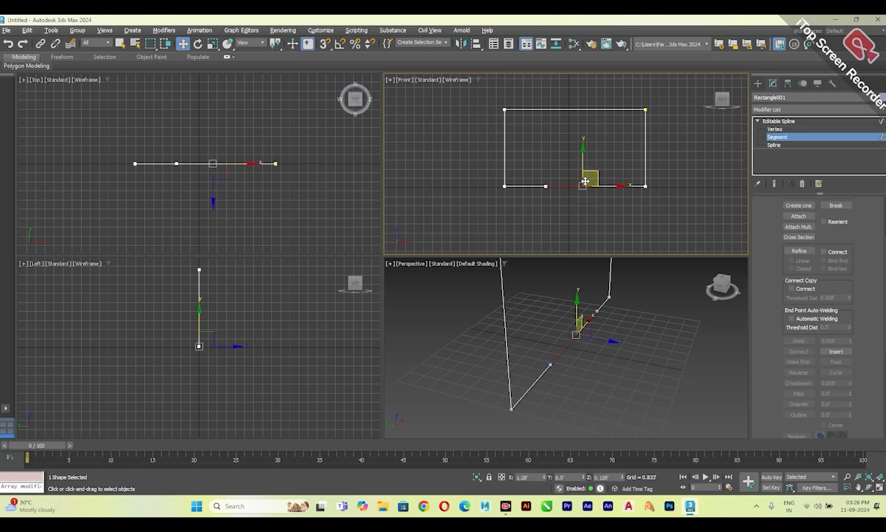
{"action": "key", "text": "Delete"}
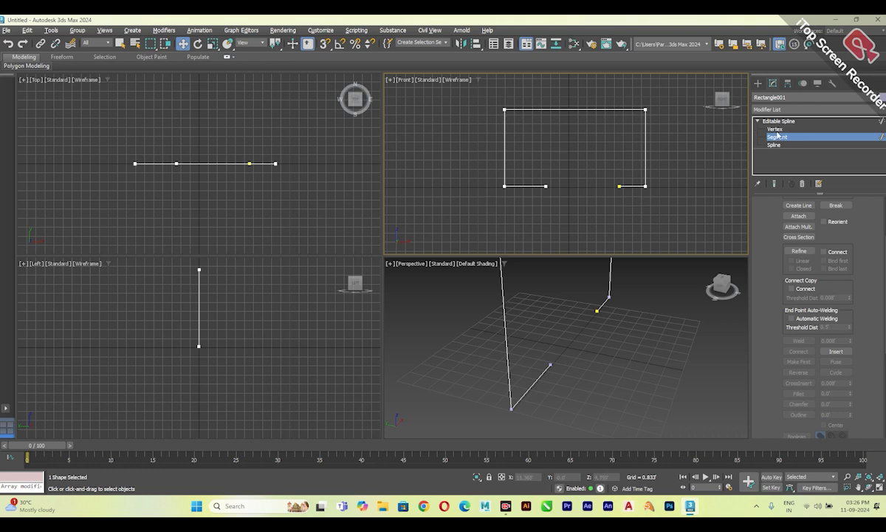
Step: Select all vertices of the open profile and change their type to Corner
{"action": "key", "text": "1"}
{"action": "left_click", "coordinate": [504, 187]}
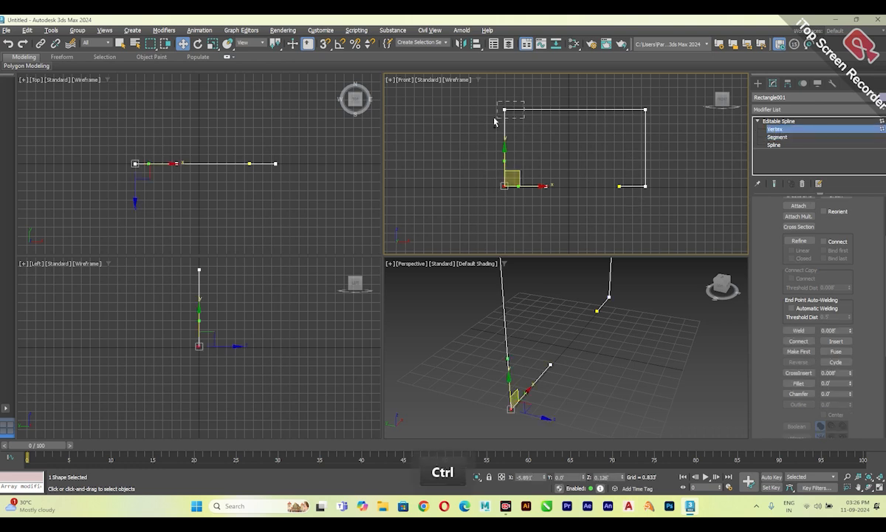
{"action": "left_click", "coordinate": [505, 109], "text": "ctrl"}
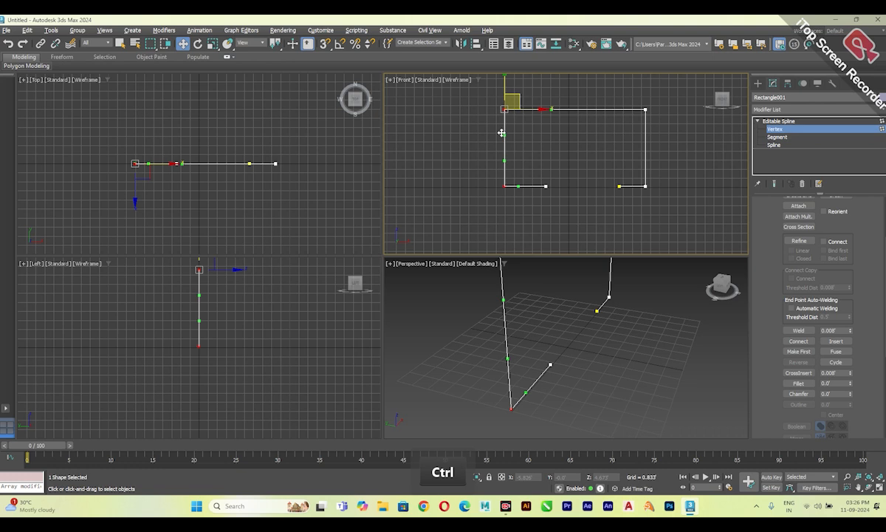
{"action": "left_click", "coordinate": [477, 108]}
{"action": "left_click_drag", "start_coordinate": [643, 185], "coordinate": [647, 189]}
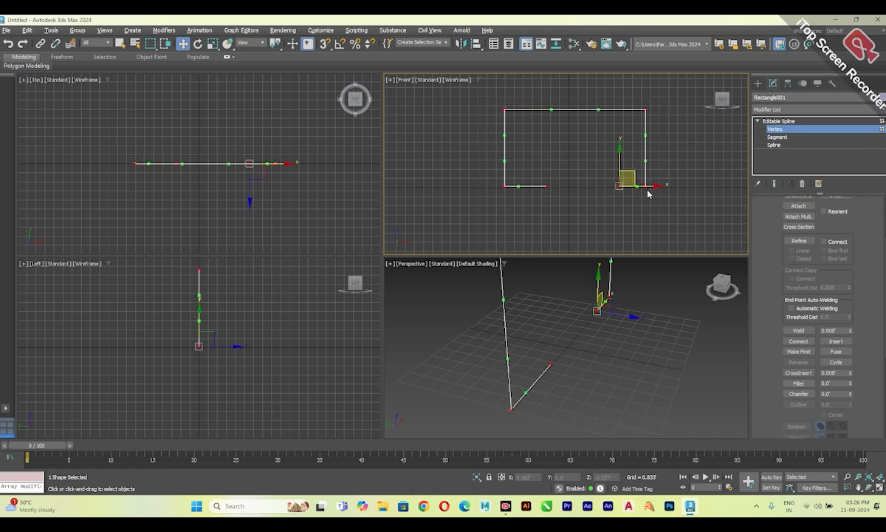
{"action": "right_click", "coordinate": [593, 115]}
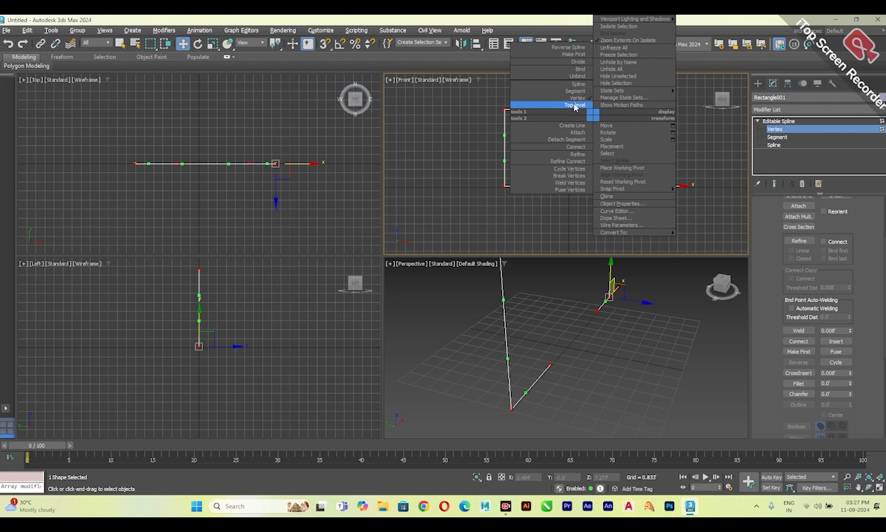
{"action": "left_click", "coordinate": [505, 185]}
{"action": "right_click", "coordinate": [505, 185]}
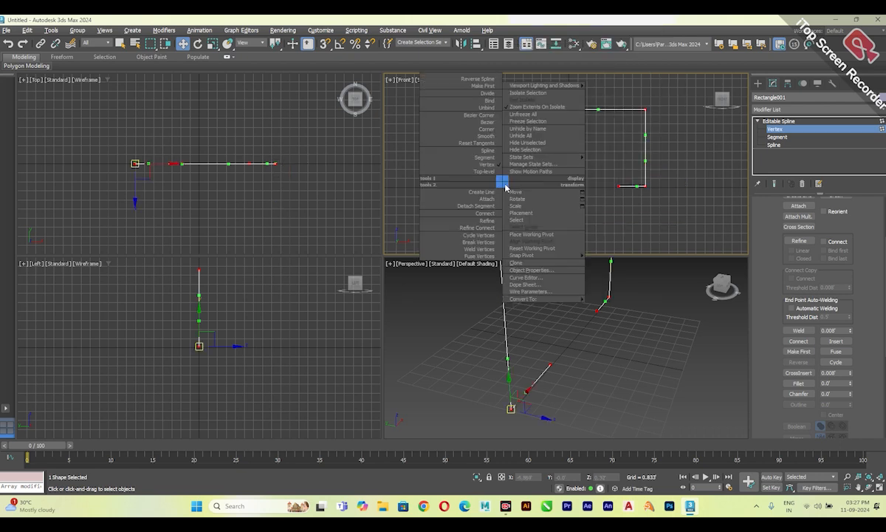
{"action": "left_click", "coordinate": [488, 130]}
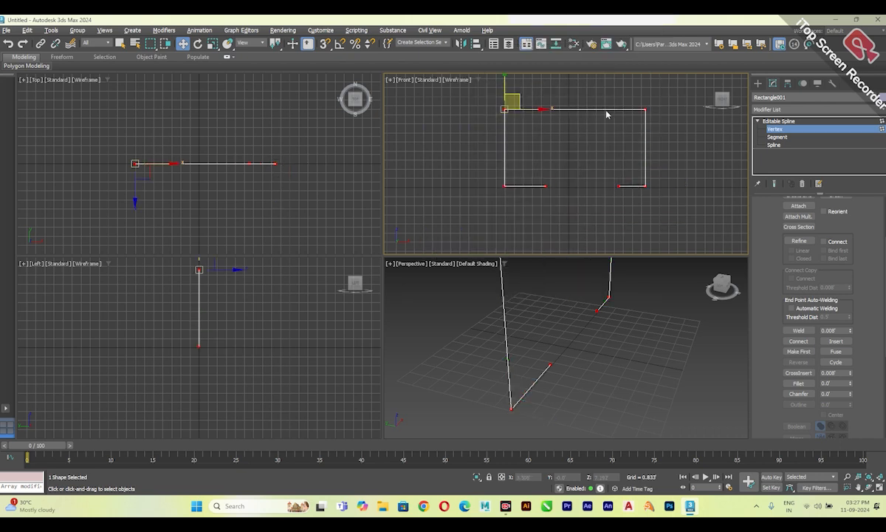
Step: Fillet the profile's four corner vertices with a small radius
{"action": "left_click", "coordinate": [645, 109]}
{"action": "left_click_drag", "start_coordinate": [488, 97], "coordinate": [513, 193], "text": "ctrl"}
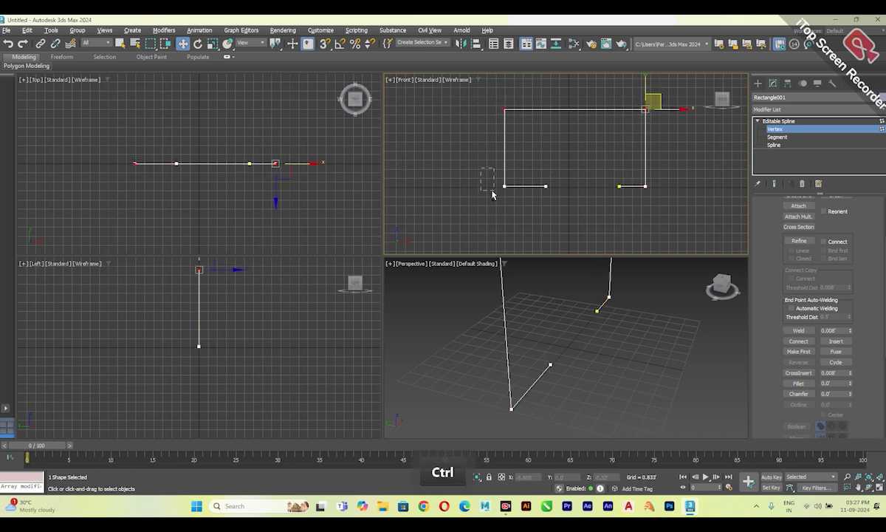
{"action": "left_click", "coordinate": [645, 186], "text": "ctrl"}
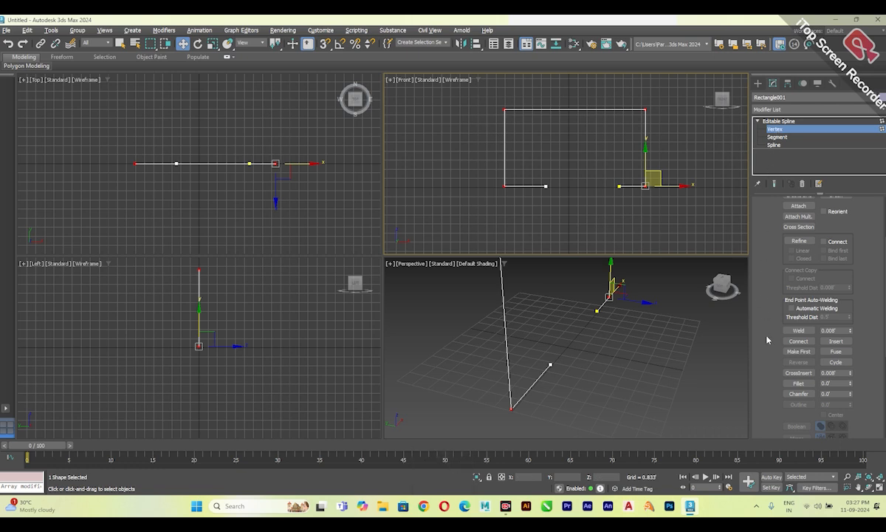
{"action": "left_click_drag", "start_coordinate": [768, 339], "coordinate": [761, 259]}
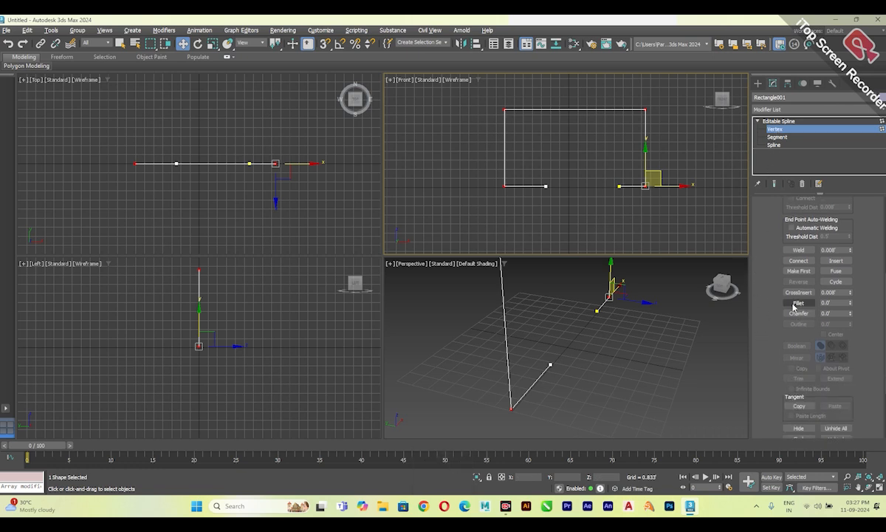
{"action": "left_click_drag", "start_coordinate": [850, 304], "coordinate": [847, 293]}
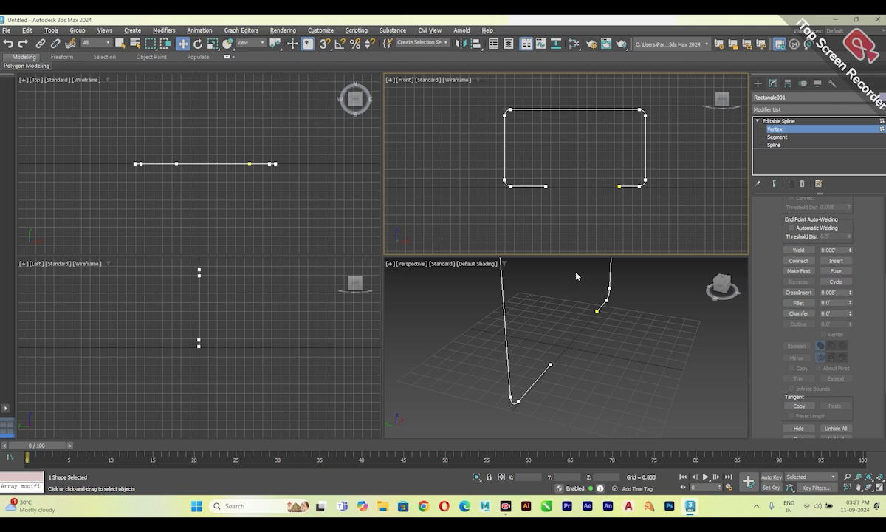
Step: Outline the whole spline by -0.667' to give the profile a wall thickness, and return to the object level
{"action": "scroll", "coordinate": [521, 188], "scroll_direction": "up", "scroll_amount": 2}
{"action": "middle_click_drag", "start_coordinate": [537, 203], "coordinate": [524, 225]}
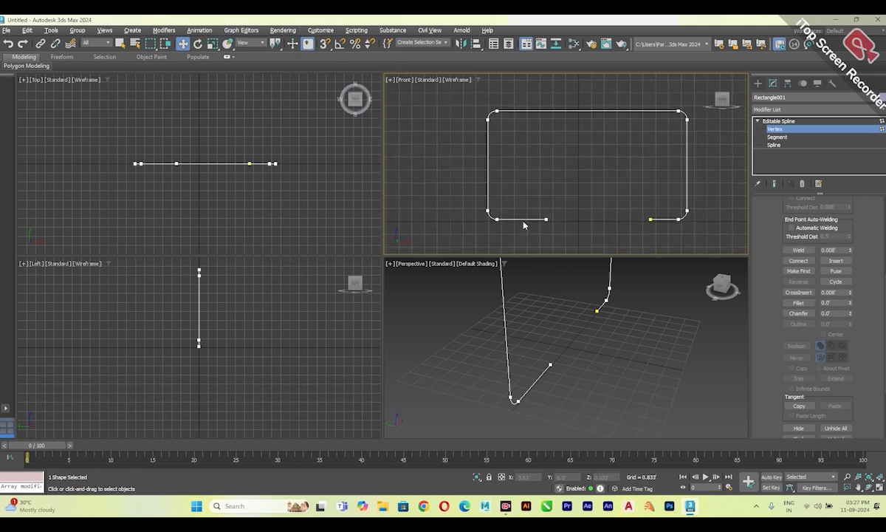
{"action": "middle_click_drag", "start_coordinate": [514, 154], "coordinate": [500, 148]}
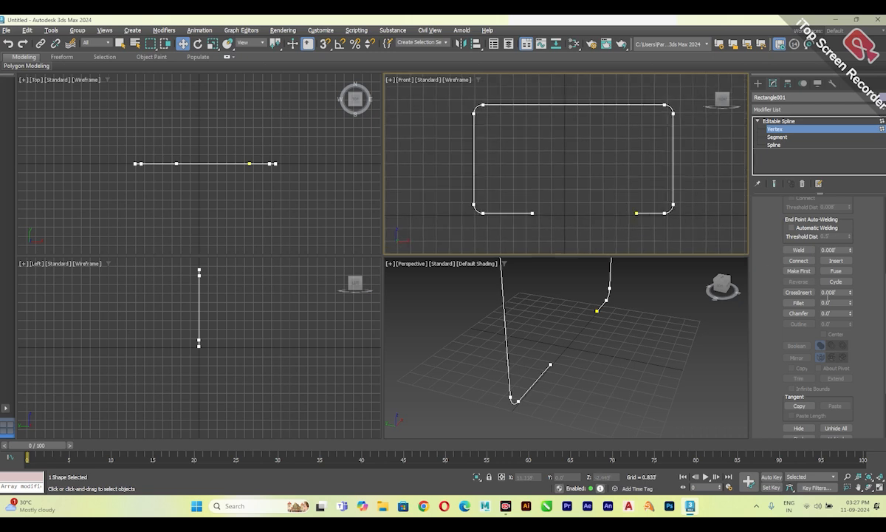
{"action": "left_click", "coordinate": [787, 145]}
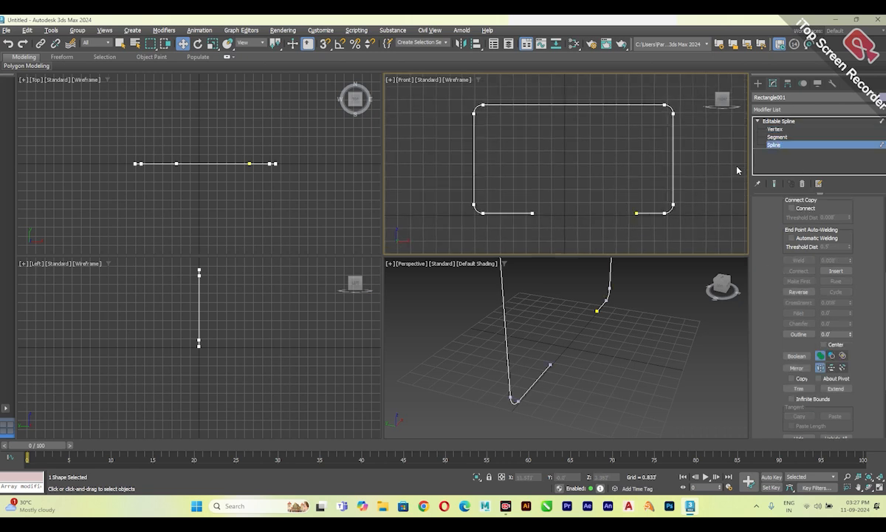
{"action": "left_click", "coordinate": [669, 180]}
{"action": "scroll", "coordinate": [765, 237], "scroll_direction": "up", "scroll_amount": 5}
{"action": "scroll", "coordinate": [761, 332], "scroll_direction": "down", "scroll_amount": 4}
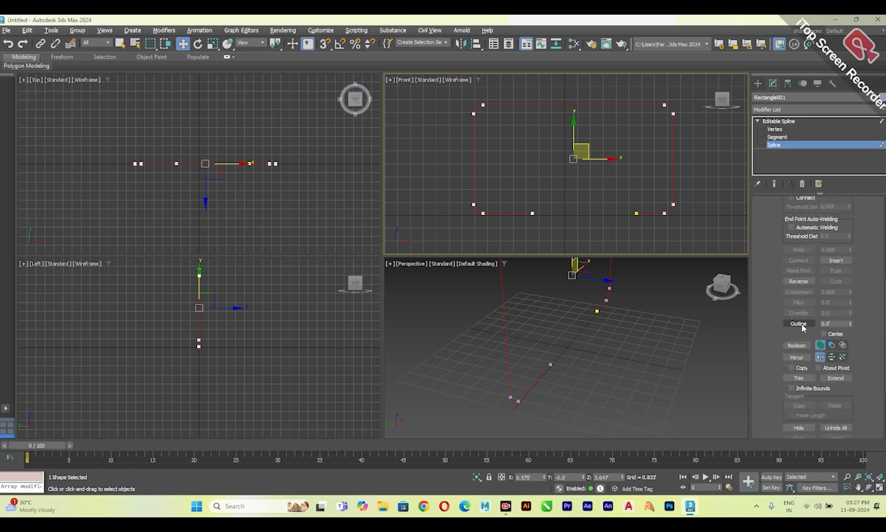
{"action": "left_click_drag", "start_coordinate": [851, 325], "coordinate": [850, 322]}
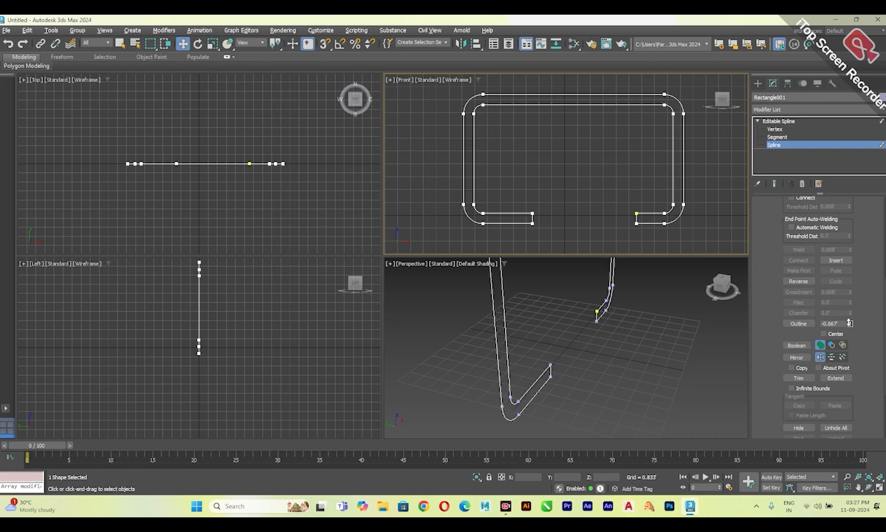
{"action": "left_click", "coordinate": [777, 121]}
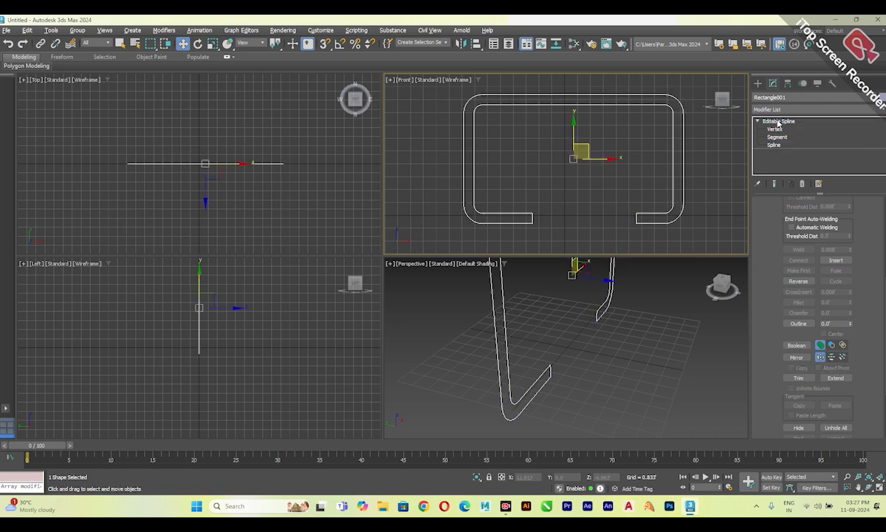
Step: Apply an Extrude modifier to the outlined profile and set its amount to -6.0'
{"action": "middle_click_drag", "start_coordinate": [605, 368], "coordinate": [578, 348], "text": "alt"}
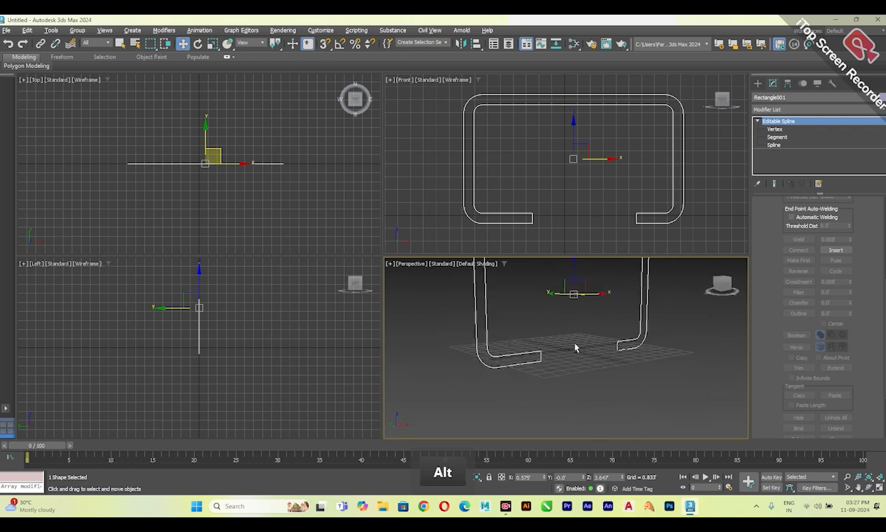
{"action": "left_click", "coordinate": [880, 110]}
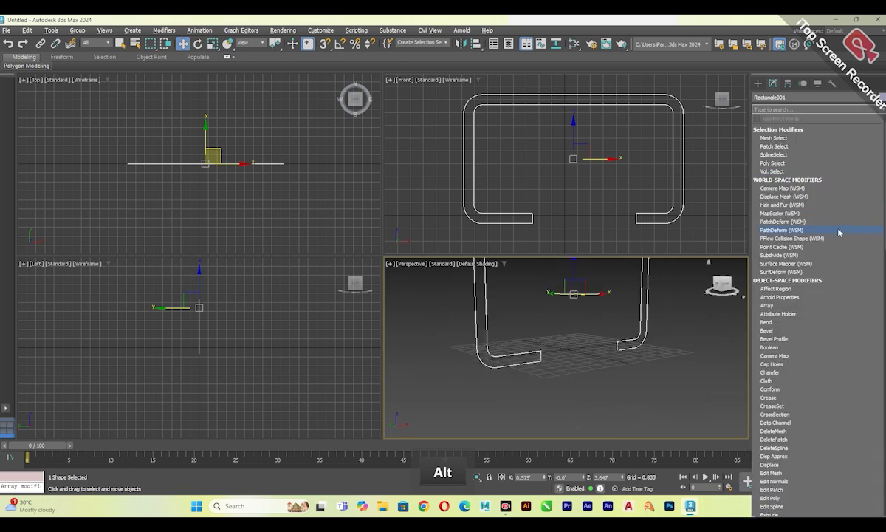
{"action": "type", "text": "extrude"}
{"action": "left_click", "coordinate": [775, 144]}
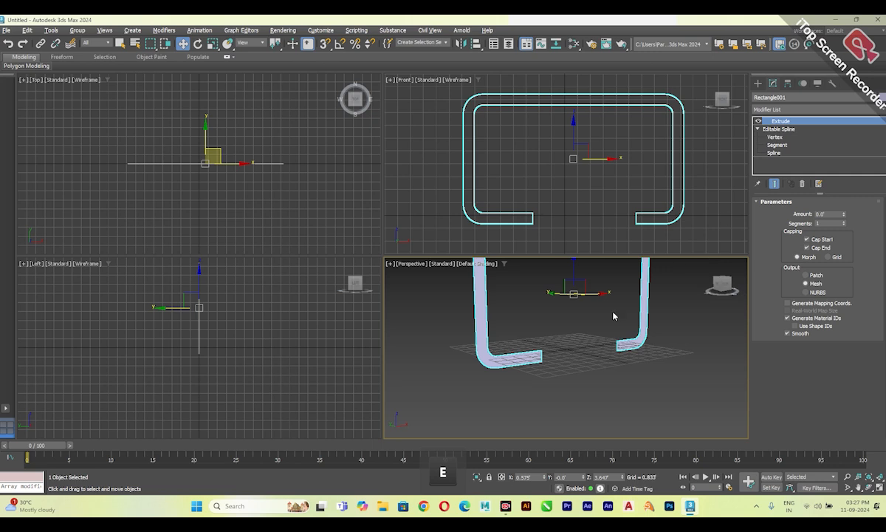
{"action": "scroll", "coordinate": [613, 315], "scroll_direction": "down", "scroll_amount": 5}
{"action": "key", "text": "alt+w"}
{"action": "middle_click_drag", "start_coordinate": [481, 280], "coordinate": [647, 265], "text": "alt"}
{"action": "left_click_drag", "start_coordinate": [844, 214], "coordinate": [824, 243]}
{"action": "middle_click_drag", "start_coordinate": [347, 244], "coordinate": [384, 268], "text": "alt"}
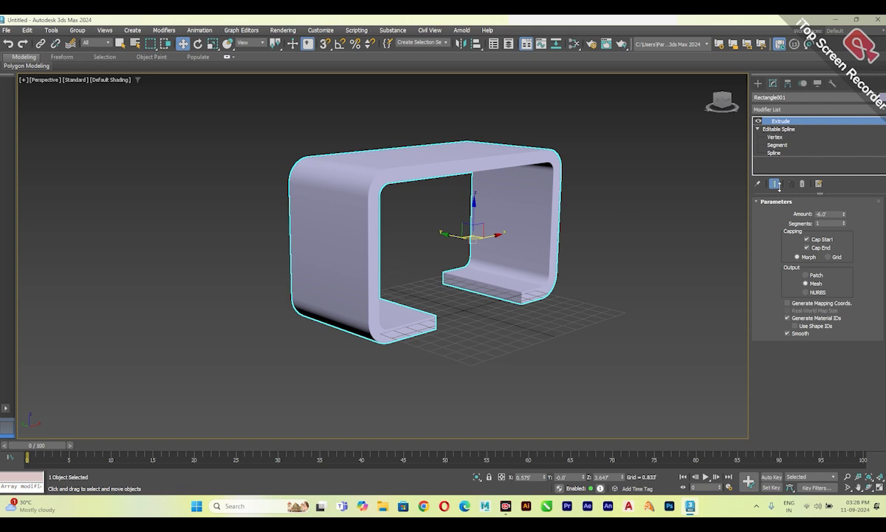
{"action": "middle_click_drag", "start_coordinate": [473, 217], "coordinate": [417, 254], "text": "alt"}
{"action": "scroll", "coordinate": [387, 188], "scroll_direction": "up", "scroll_amount": 5}
{"action": "left_click", "coordinate": [812, 109]}
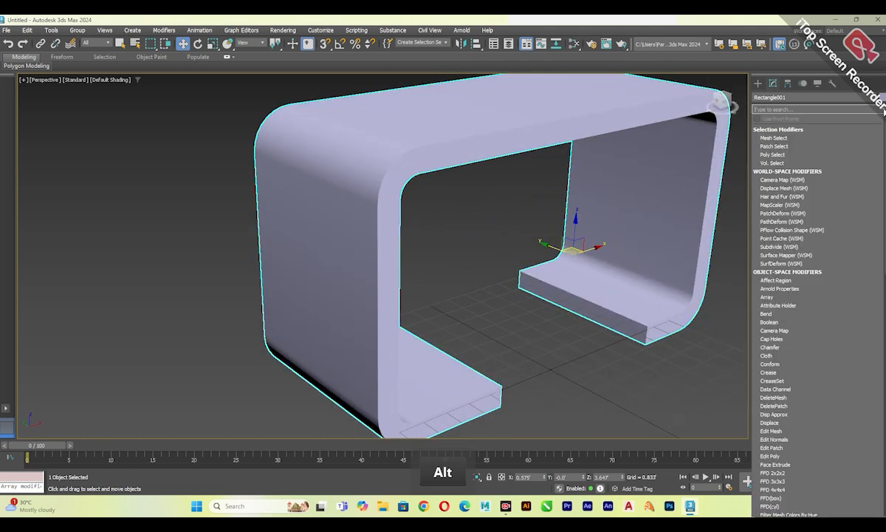
{"action": "left_click", "coordinate": [787, 191]}
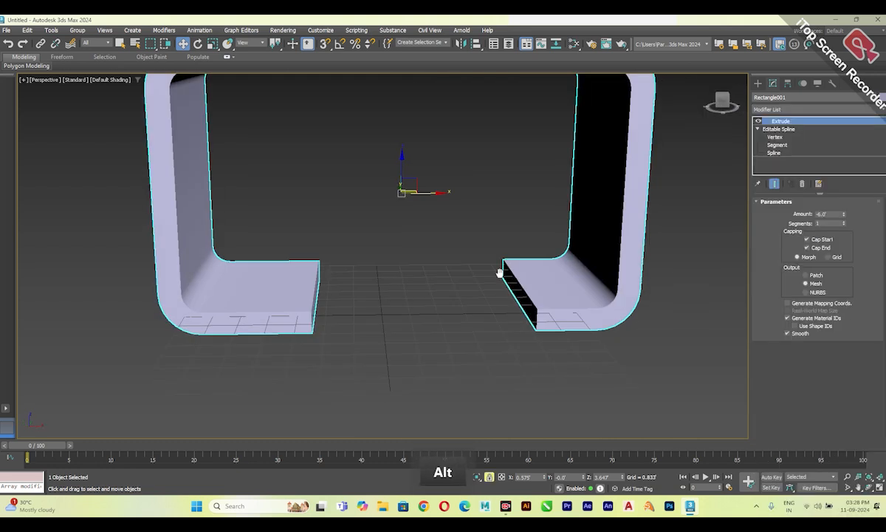
Step: Fillet the four end vertices at the frame profile's bottom opening into rounded ends and return to the Extrude level
{"action": "left_click", "coordinate": [774, 136]}
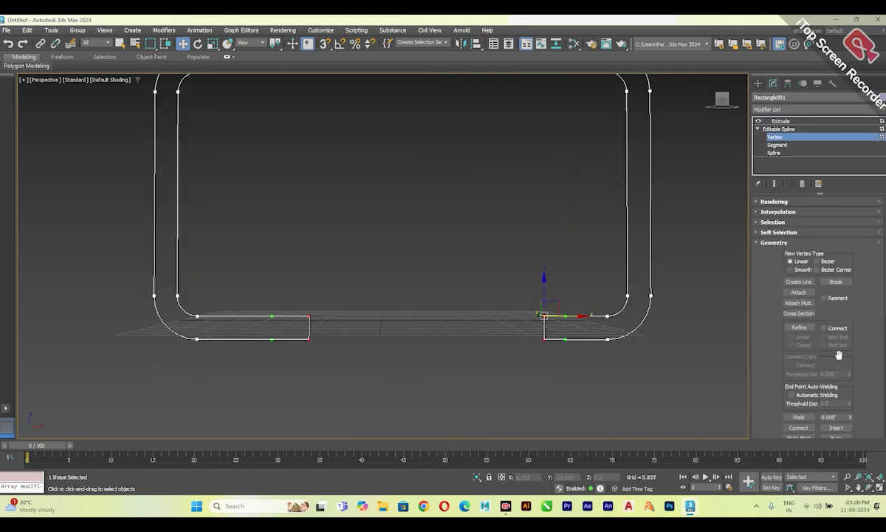
{"action": "scroll", "coordinate": [783, 339], "scroll_direction": "down", "scroll_amount": 3}
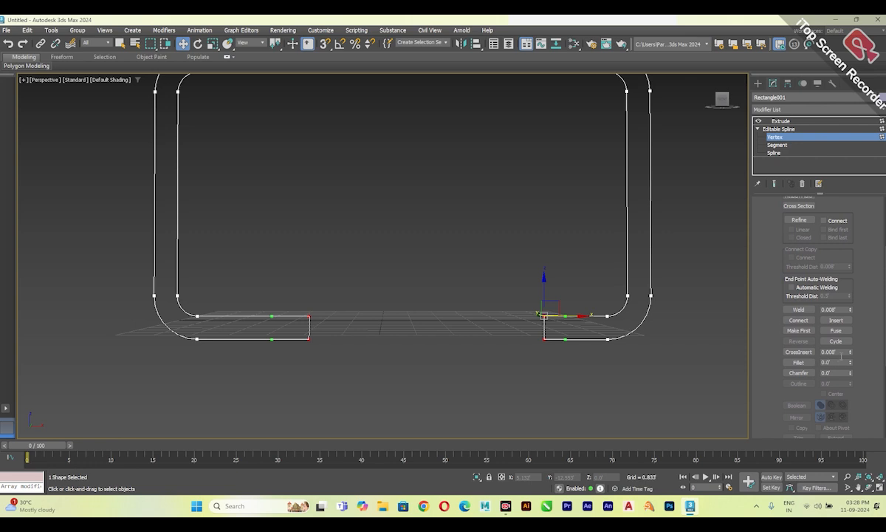
{"action": "left_click_drag", "start_coordinate": [851, 364], "coordinate": [847, 351]}
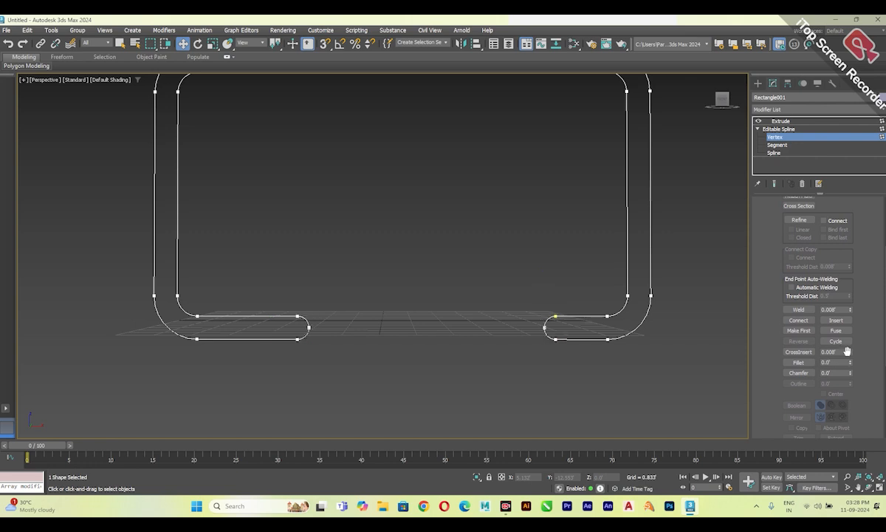
{"action": "left_click", "coordinate": [782, 122]}
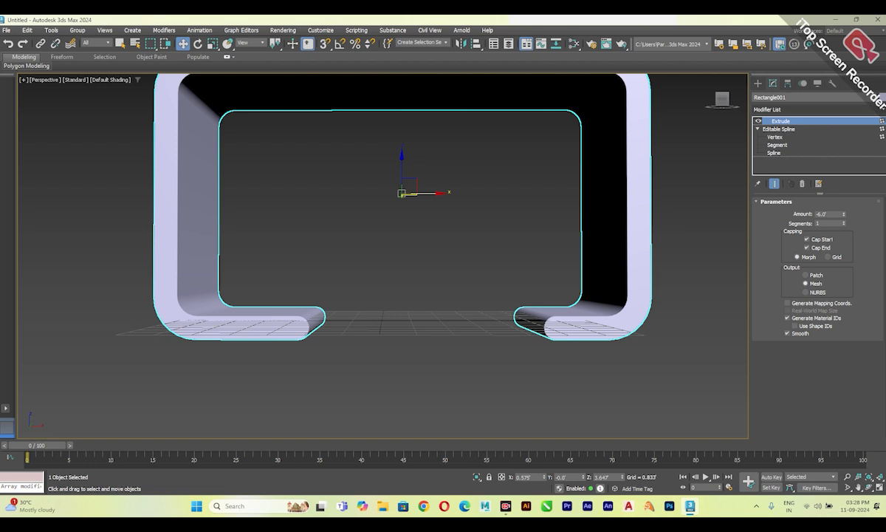
Step: Add a Chamfer modifier above the frame's Extrude and set its amount to 0.104'
{"action": "left_click", "coordinate": [883, 110]}
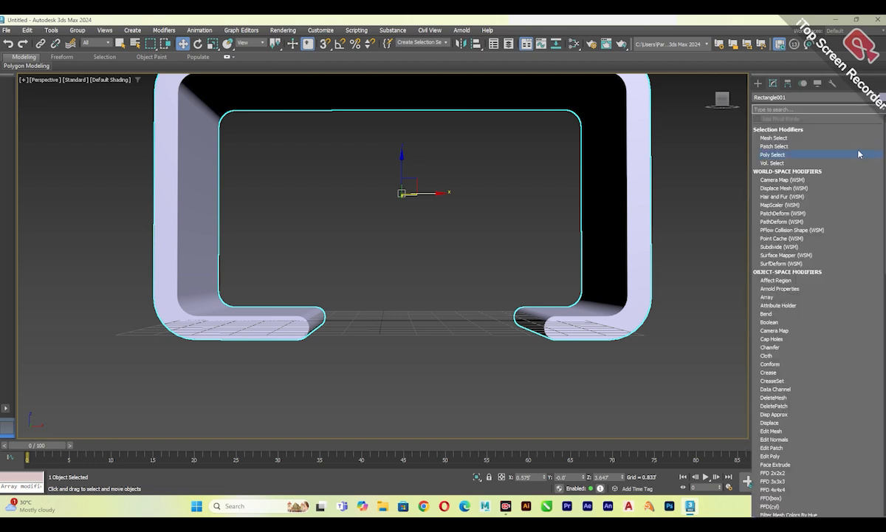
{"action": "type", "text": "c"}
{"action": "left_click", "coordinate": [791, 132]}
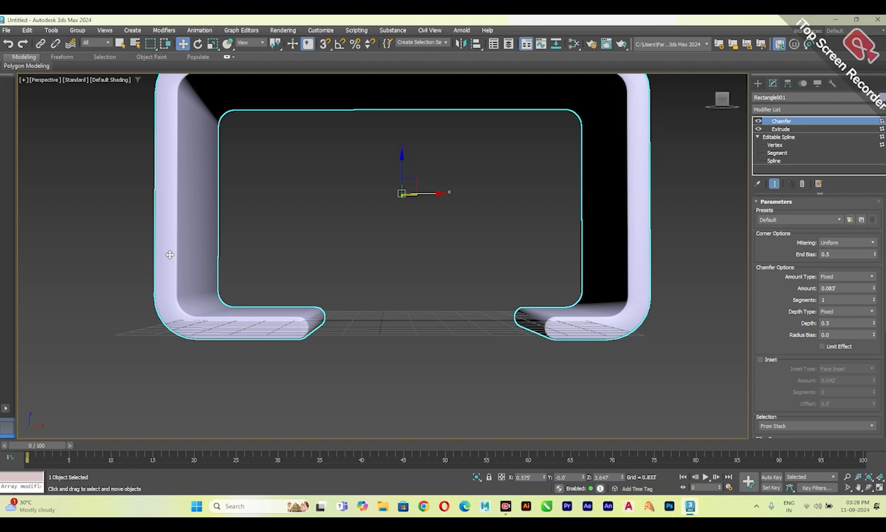
{"action": "left_click_drag", "start_coordinate": [874, 288], "coordinate": [875, 282]}
{"action": "middle_click_drag", "start_coordinate": [473, 303], "coordinate": [517, 307], "text": "alt"}
Step: In the front view, draw an open, stepped tray profile with the Line tool just below the frame's top slab, right of centre
{"action": "key", "text": "f"}
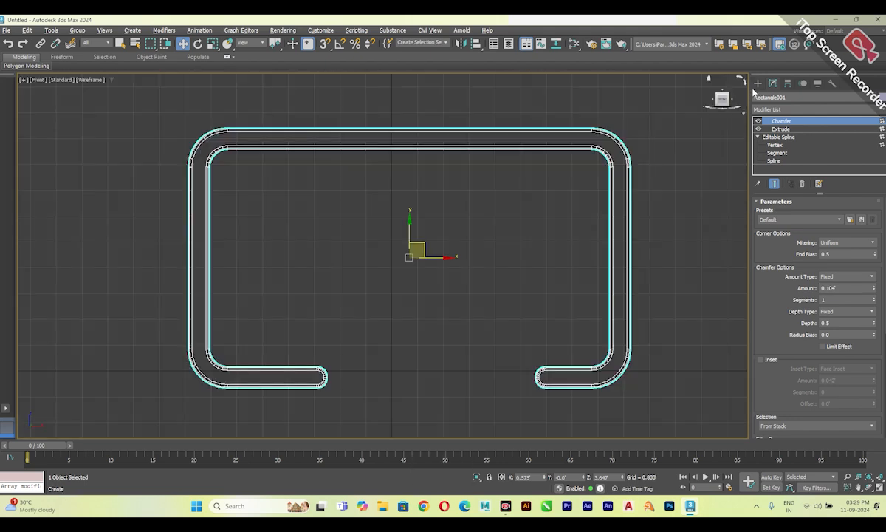
{"action": "left_click", "coordinate": [758, 83]}
{"action": "left_click", "coordinate": [783, 157]}
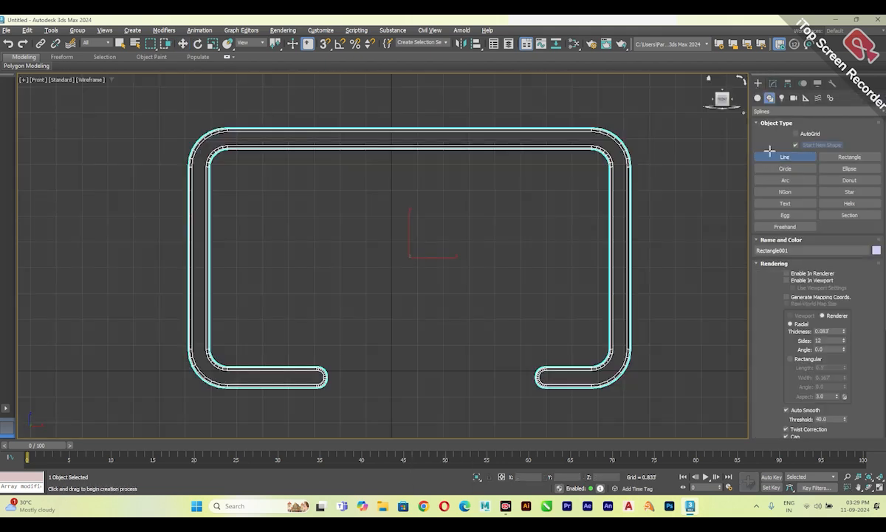
{"action": "left_click", "coordinate": [412, 147]}
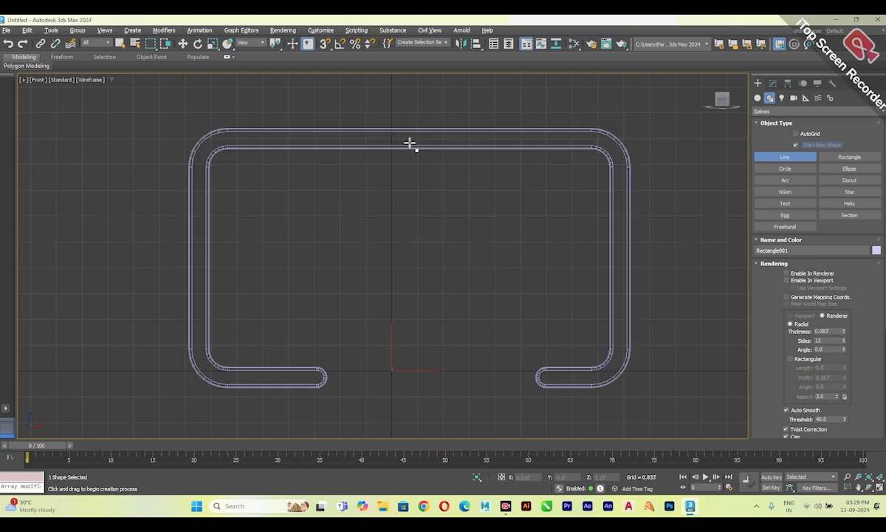
{"action": "key", "text": "shift"}
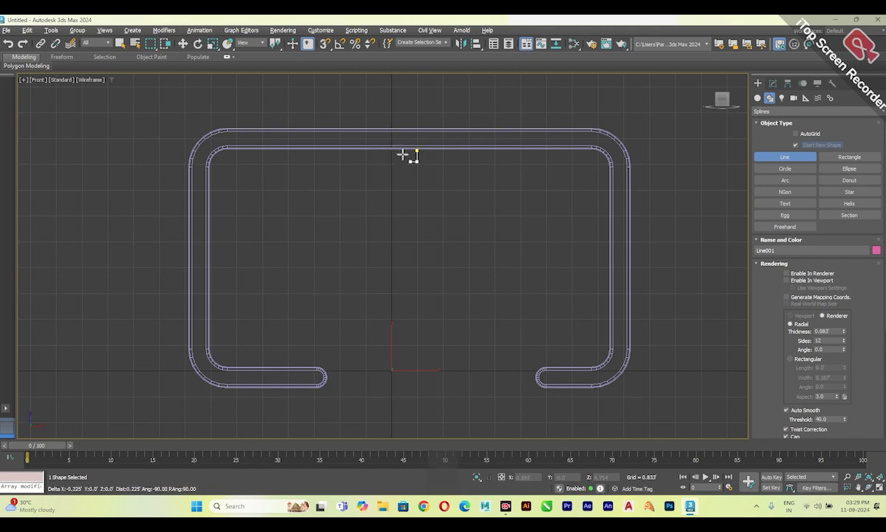
{"action": "left_click", "coordinate": [404, 156], "text": "shift"}
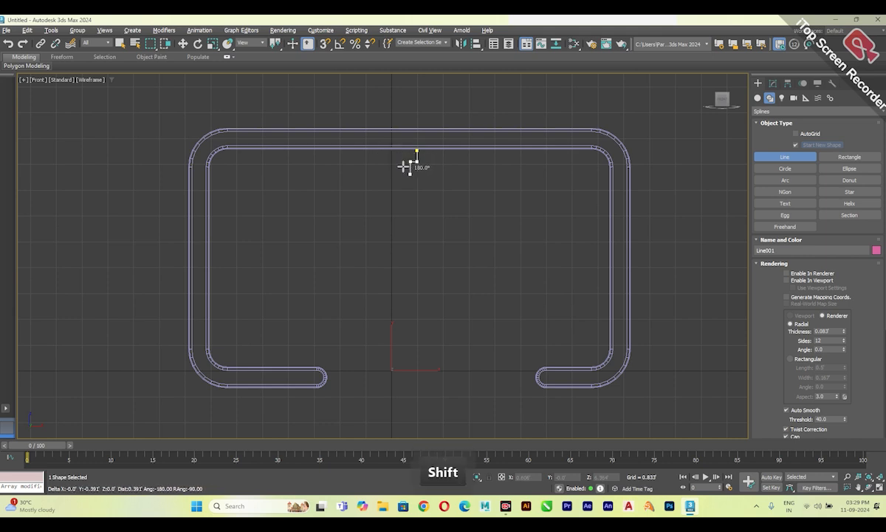
{"action": "left_click", "coordinate": [405, 163], "text": "shift"}
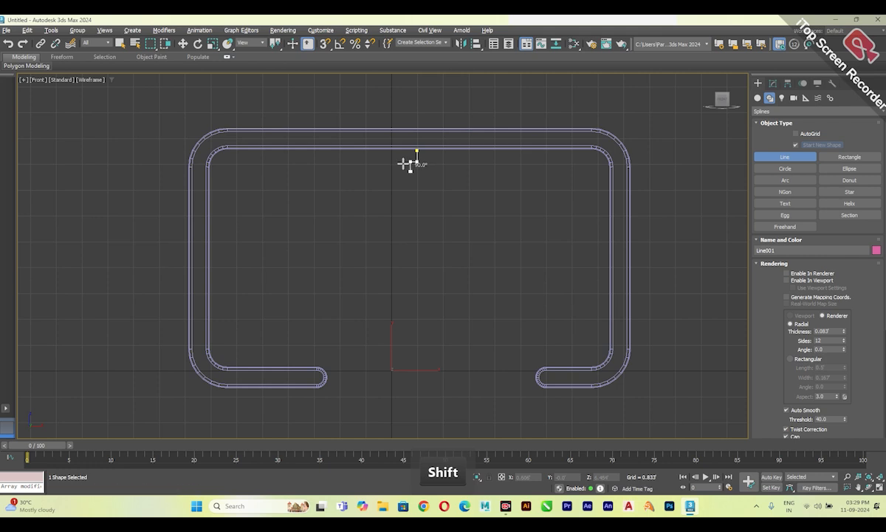
{"action": "left_click", "coordinate": [572, 169], "text": "shift"}
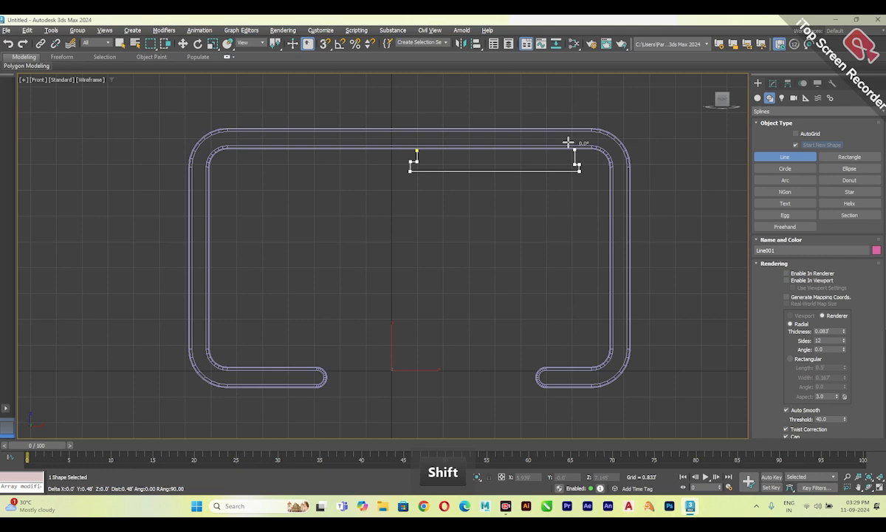
{"action": "left_click", "coordinate": [570, 146], "text": "shift"}
{"action": "right_click", "coordinate": [625, 162]}
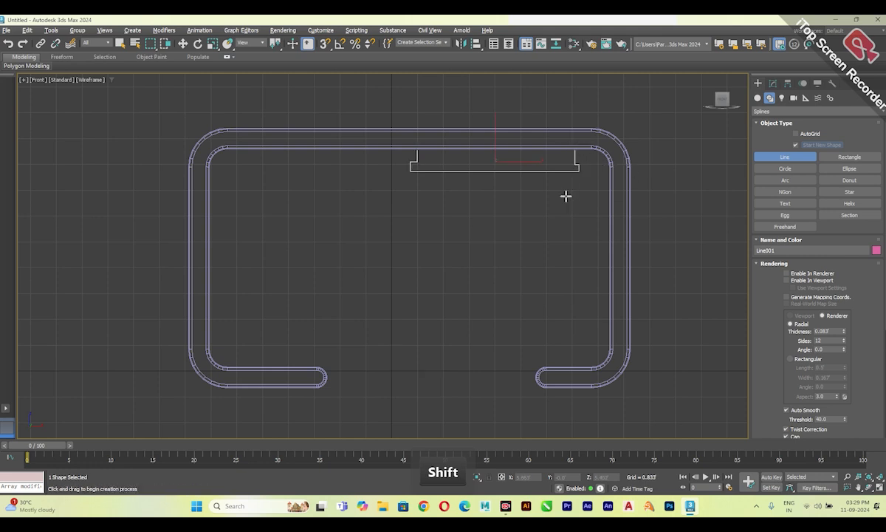
Step: Raise the inner vertices of the tray line's right-hand notch to the height of the left-hand notch
{"action": "scroll", "coordinate": [505, 171], "scroll_direction": "up", "scroll_amount": 3}
{"action": "middle_click_drag", "start_coordinate": [504, 171], "coordinate": [504, 228]}
{"action": "left_click", "coordinate": [773, 83]}
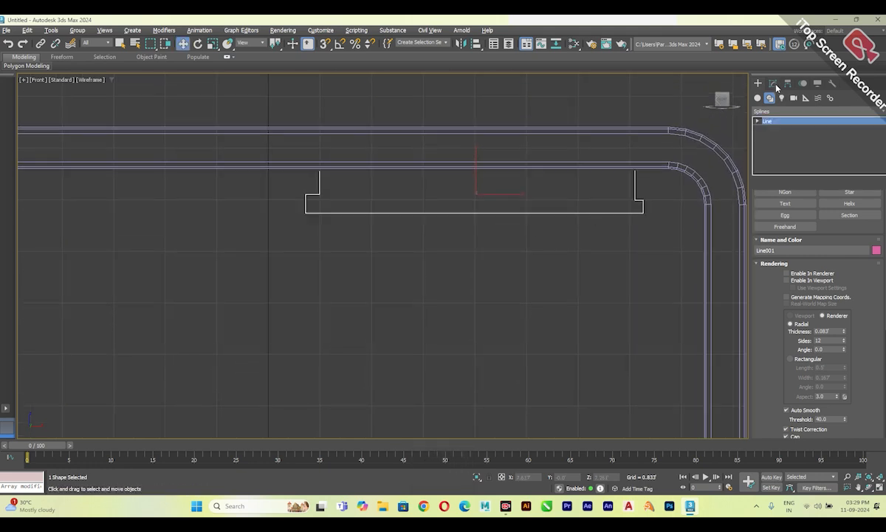
{"action": "key", "text": "w"}
{"action": "left_click", "coordinate": [757, 120]}
{"action": "left_click", "coordinate": [774, 130]}
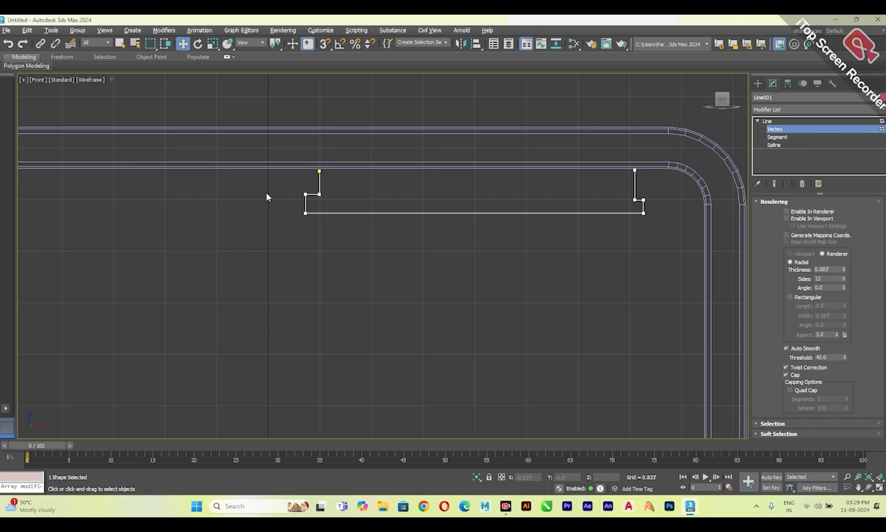
{"action": "left_click_drag", "start_coordinate": [547, 195], "coordinate": [650, 222]}
{"action": "left_click_drag", "start_coordinate": [640, 183], "coordinate": [641, 178]}
{"action": "key", "text": "ctrl+z"}
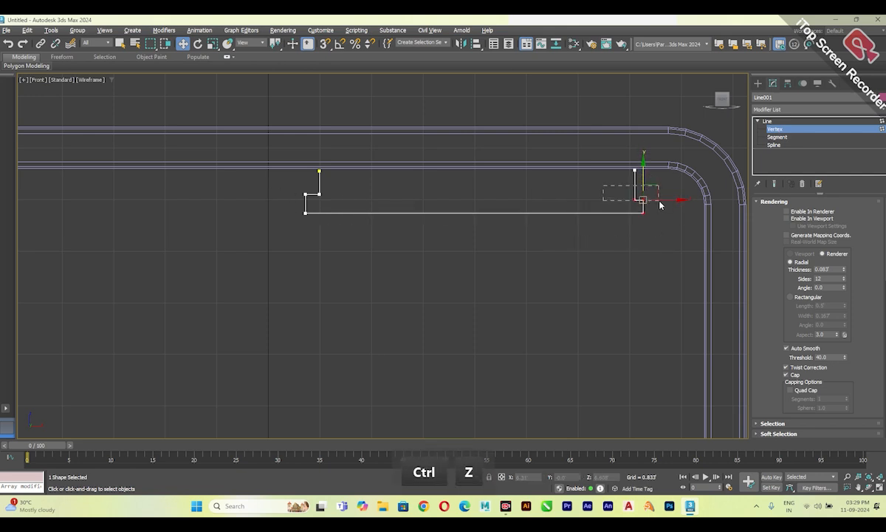
{"action": "left_click_drag", "start_coordinate": [630, 174], "coordinate": [630, 171]}
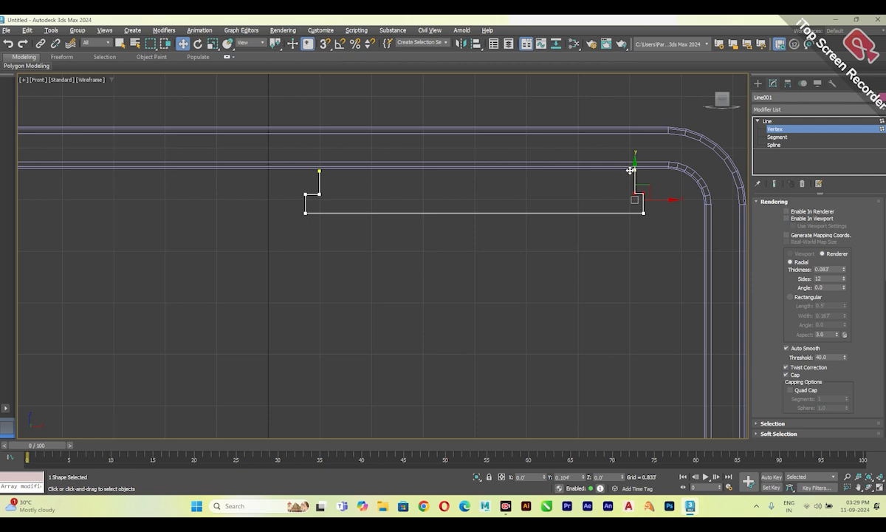
Step: Outline the whole tray spline outward to give it a thin wall thickness, and return to the object level
{"action": "scroll", "coordinate": [584, 147], "scroll_direction": "up", "scroll_amount": 2}
{"action": "key", "text": "3"}
{"action": "left_click", "coordinate": [667, 234]}
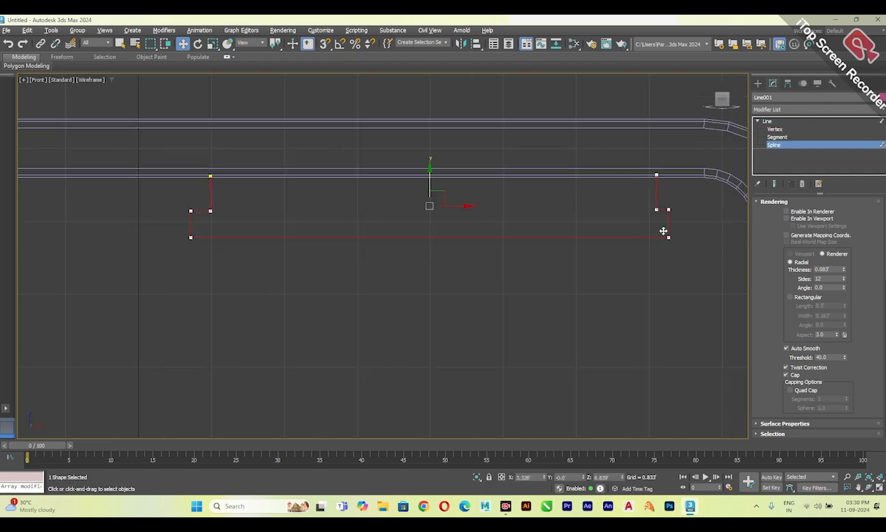
{"action": "scroll", "coordinate": [764, 376], "scroll_direction": "down", "scroll_amount": 10}
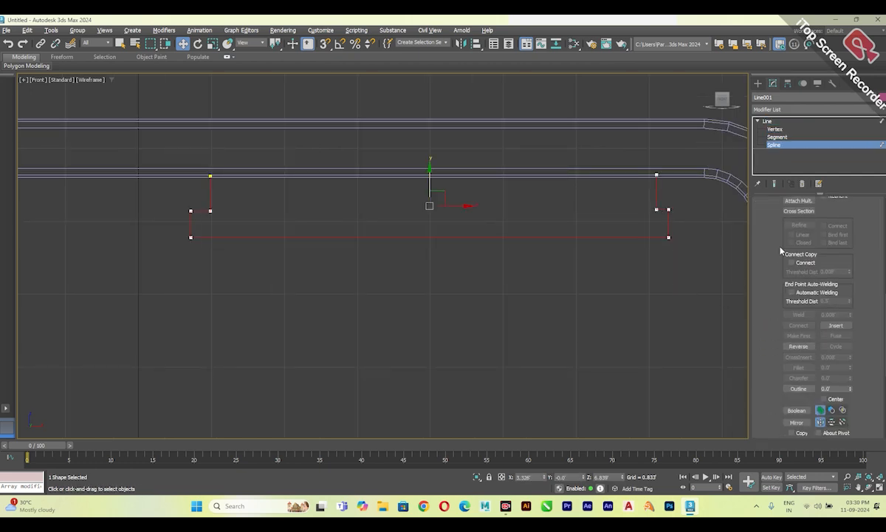
{"action": "left_click_drag", "start_coordinate": [850, 381], "coordinate": [849, 386]}
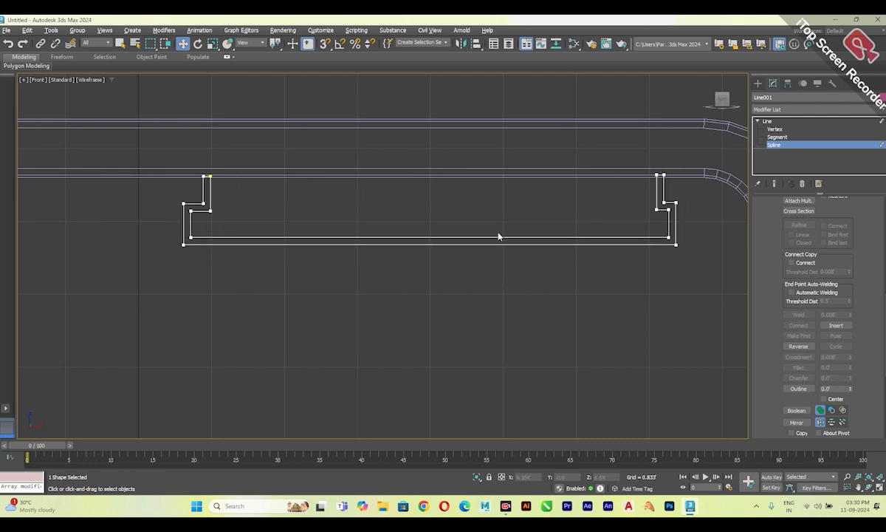
{"action": "left_click", "coordinate": [812, 121]}
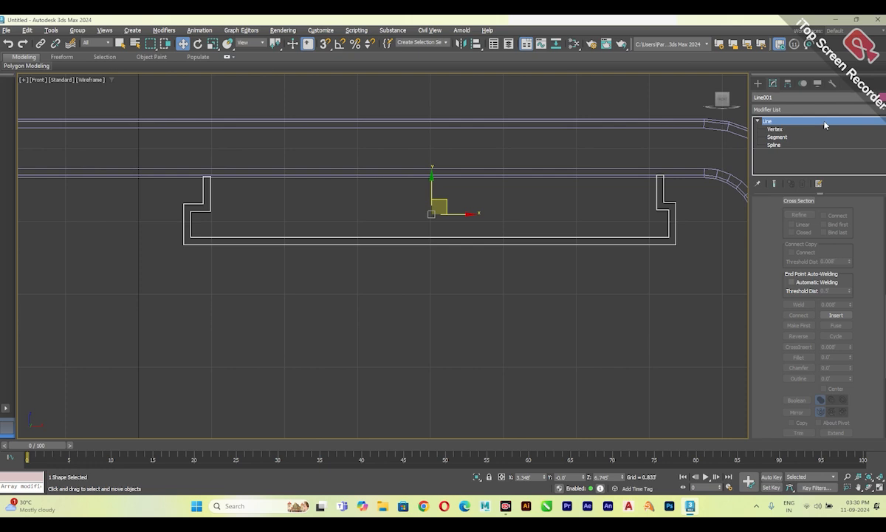
Step: Apply an Extrude modifier to the outlined tray profile
{"action": "left_click", "coordinate": [820, 110]}
{"action": "key", "text": "e"}
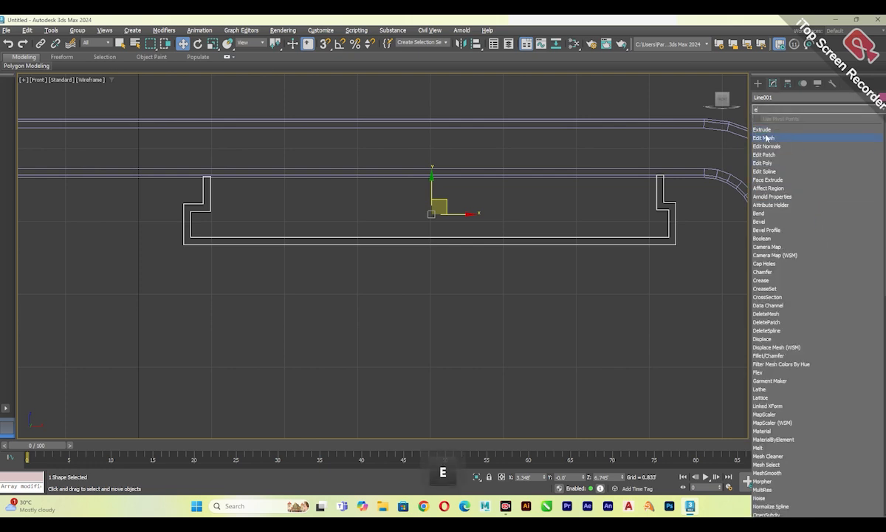
{"action": "left_click", "coordinate": [757, 148]}
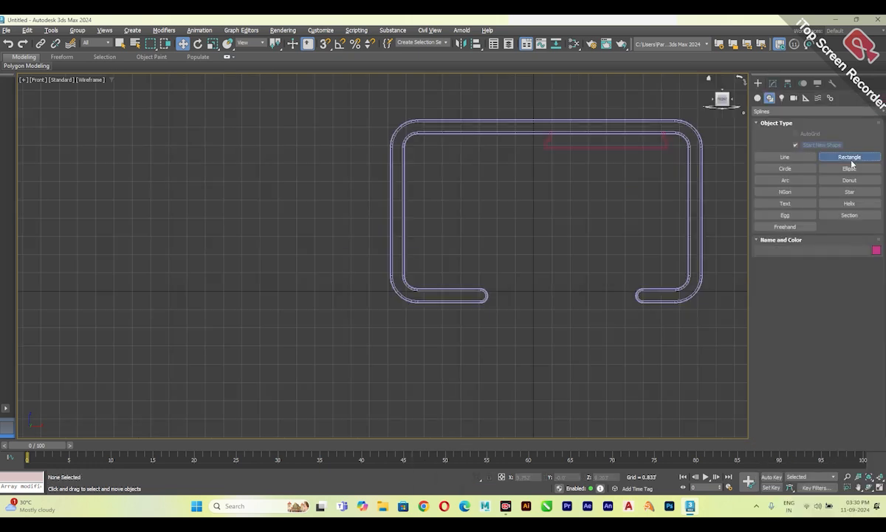
Step: Draw a rectangle about 6.416' long and 3.569' wide inside the frame's left side and convert it to an Editable Spline
{"action": "left_click", "coordinate": [851, 159]}
{"action": "left_click_drag", "start_coordinate": [412, 140], "coordinate": [482, 274]}
{"action": "left_click", "coordinate": [773, 83]}
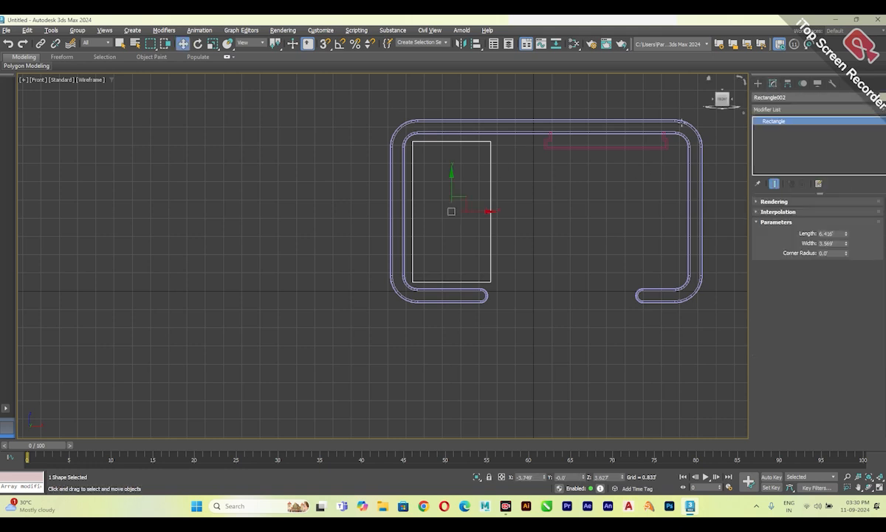
{"action": "right_click", "coordinate": [492, 207]}
{"action": "mouse_move", "coordinate": [561, 323]}
{"action": "left_click", "coordinate": [593, 325]}
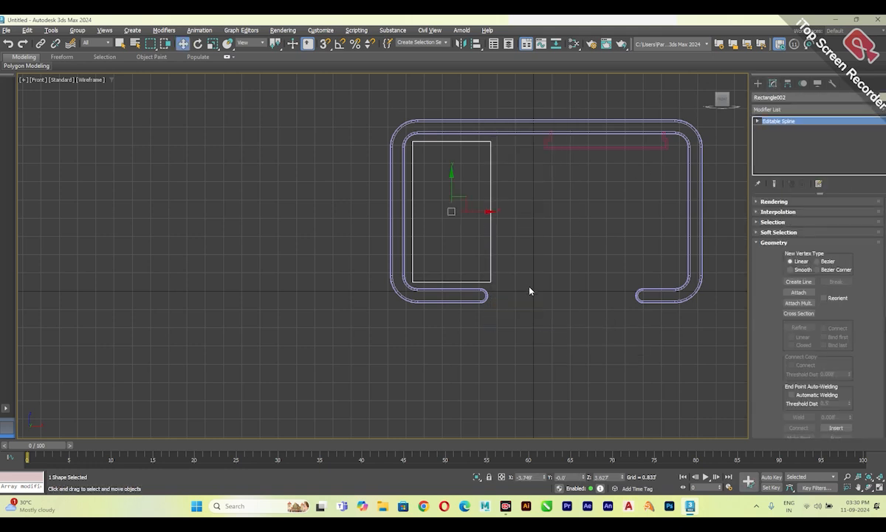
Step: Select all four vertices of the new rectangle and fillet its corners
{"action": "key", "text": "1"}
{"action": "left_click_drag", "start_coordinate": [351, 297], "coordinate": [352, 295]}
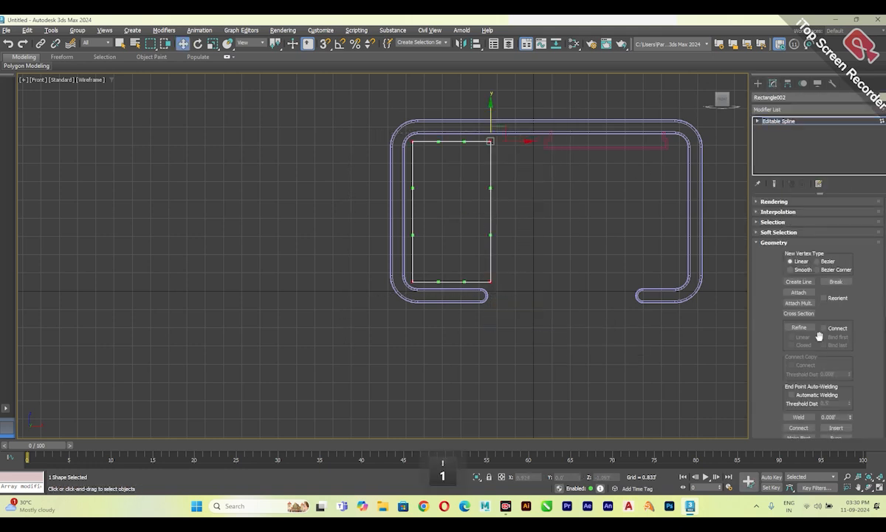
{"action": "scroll", "coordinate": [842, 345], "scroll_direction": "down", "scroll_amount": 3}
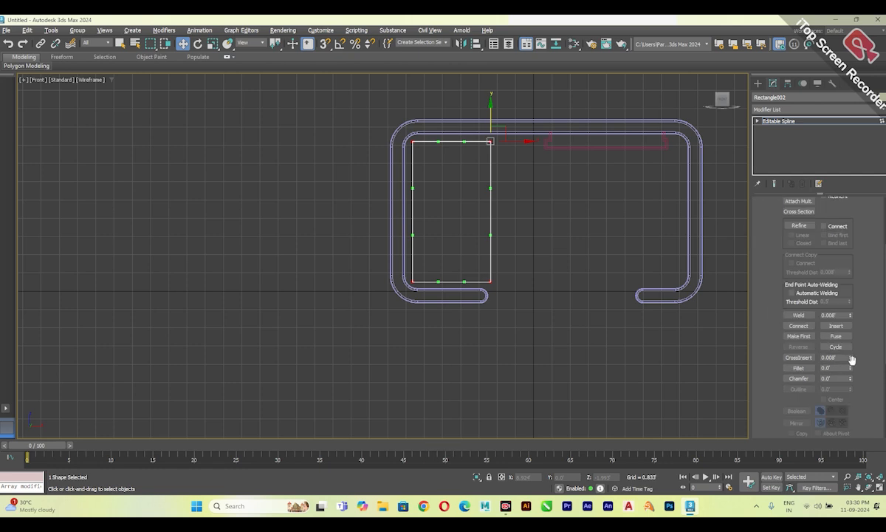
{"action": "left_click_drag", "start_coordinate": [851, 367], "coordinate": [848, 358]}
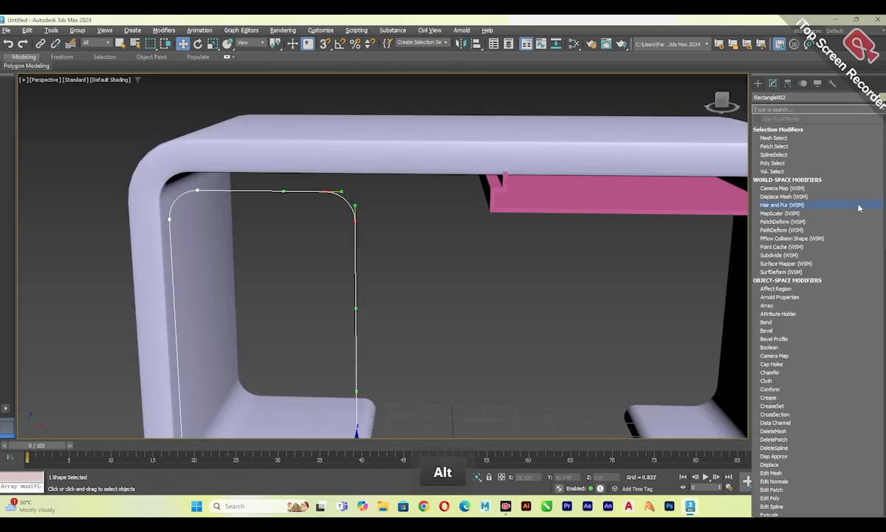
Step: Apply an Extrude modifier to the rounded rectangle to form a cabinet block, and display edged faces
{"action": "type", "text": "e"}
{"action": "left_click", "coordinate": [785, 131]}
{"action": "mouse_move", "coordinate": [480, 325]}
{"action": "middle_mouse_down", "text": "alt"}
{"action": "mouse_move", "coordinate": [443, 328]}
{"action": "mouse_move", "coordinate": [452, 332]}
{"action": "mouse_move", "coordinate": [466, 292]}
{"action": "mouse_move", "coordinate": [356, 263]}
{"action": "mouse_move", "coordinate": [353, 277]}
{"action": "mouse_move", "coordinate": [393, 276]}
{"action": "middle_mouse_up", "text": "alt"}
{"action": "scroll", "coordinate": [392, 276], "scroll_direction": "up", "scroll_amount": 3}
{"action": "key", "text": "F4"}
Step: Add a Chamfer modifier to the cabinet block and convert the object to an Editable Poly
{"action": "left_click", "coordinate": [877, 110]}
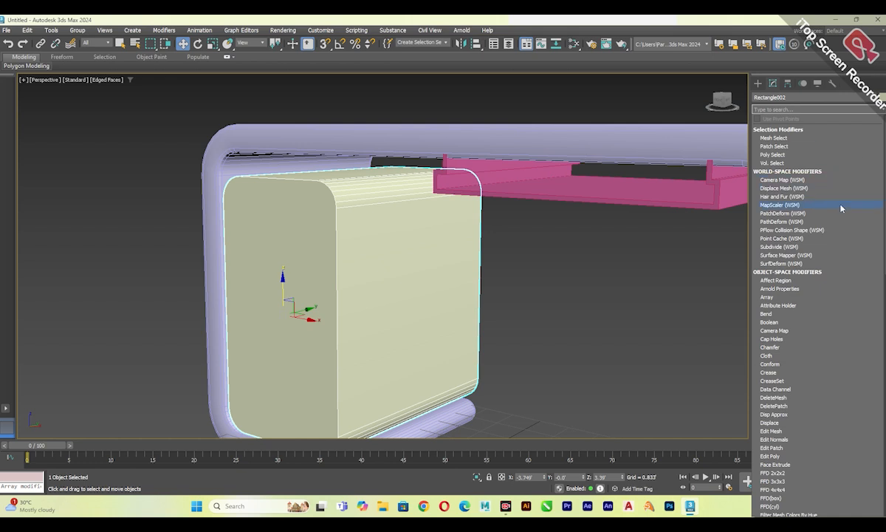
{"action": "type", "text": "c"}
{"action": "left_click", "coordinate": [782, 130]}
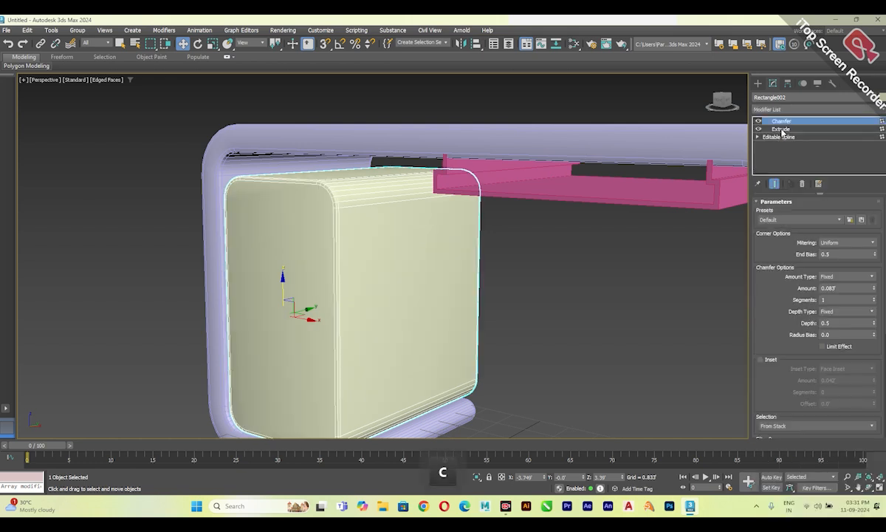
{"action": "right_click", "coordinate": [363, 237]}
{"action": "mouse_move", "coordinate": [403, 355]}
{"action": "left_click", "coordinate": [479, 363]}
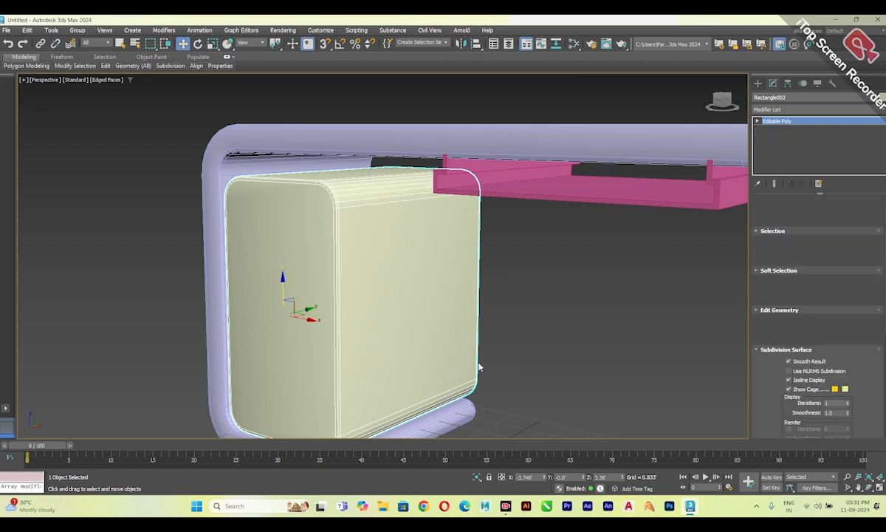
Step: Select the cabinet block's vertical edges and connect them with two segments to divide its height into three drawers
{"action": "middle_click_drag", "start_coordinate": [495, 360], "coordinate": [471, 337], "text": "alt"}
{"action": "middle_click_drag", "start_coordinate": [601, 293], "coordinate": [716, 119], "text": "alt"}
{"action": "left_click", "coordinate": [757, 121]}
{"action": "left_click", "coordinate": [773, 137]}
{"action": "left_click_drag", "start_coordinate": [742, 306], "coordinate": [194, 296]}
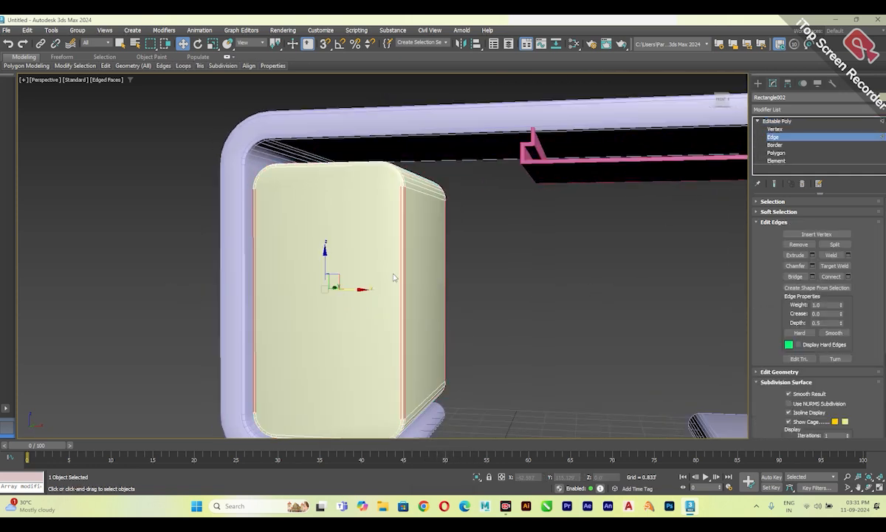
{"action": "left_click", "coordinate": [848, 276]}
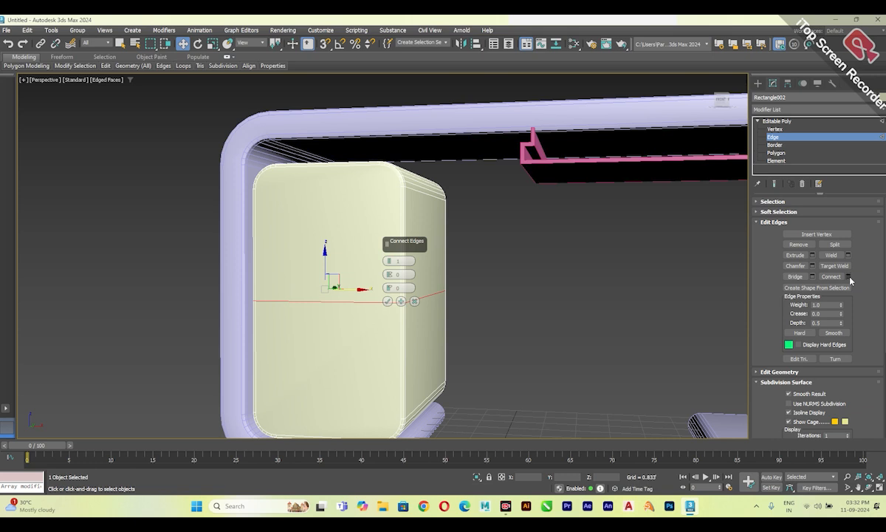
{"action": "left_click_drag", "start_coordinate": [390, 262], "coordinate": [394, 262]}
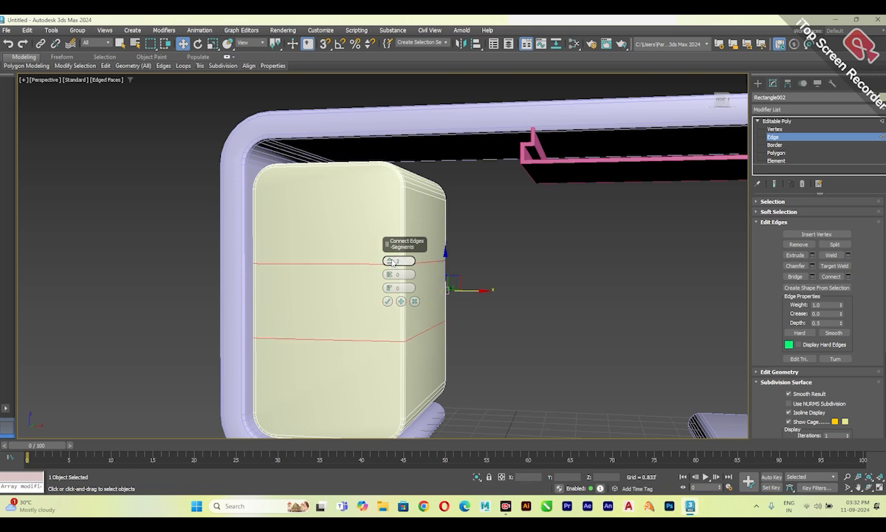
Step: Chamfer the two connected edge loops around the cabinet by about 0.063' with zero chamfer segments
{"action": "middle_click_drag", "start_coordinate": [359, 288], "coordinate": [417, 267], "text": "alt"}
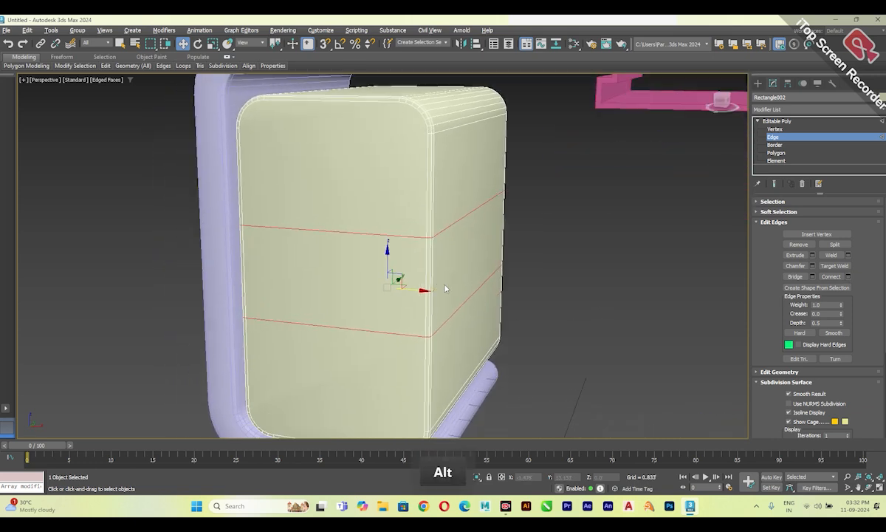
{"action": "left_click", "coordinate": [812, 266]}
{"action": "left_click_drag", "start_coordinate": [396, 275], "coordinate": [390, 293]}
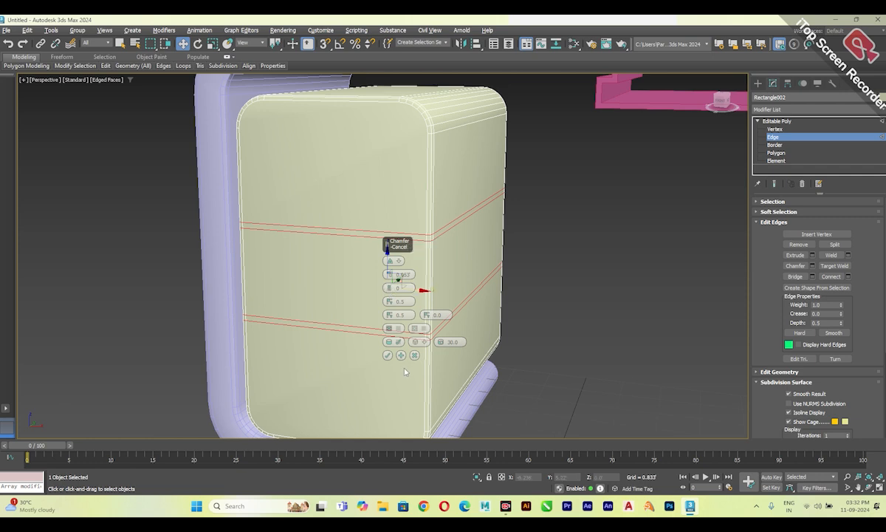
{"action": "left_click", "coordinate": [387, 355]}
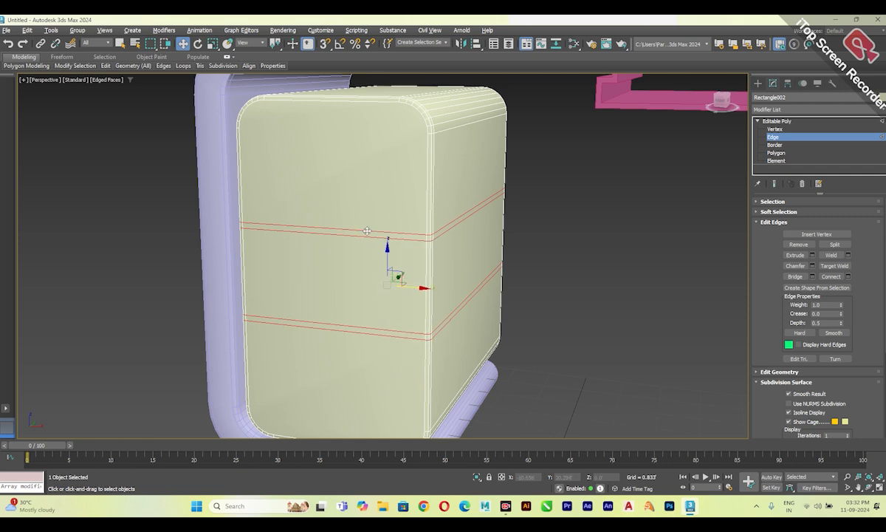
Step: Select the two narrow polygon strips running around the cabinet between the drawers, including the pieces at the corners
{"action": "key", "text": "4"}
{"action": "left_click", "coordinate": [368, 228]}
{"action": "left_click", "coordinate": [428, 235], "text": "ctrl"}
{"action": "left_click", "coordinate": [361, 327], "text": "ctrl"}
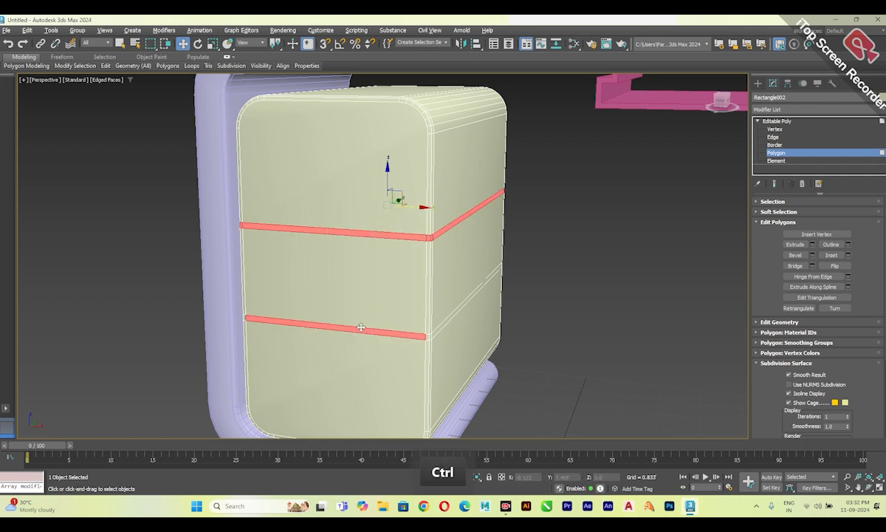
{"action": "left_click", "coordinate": [422, 334], "text": "ctrl"}
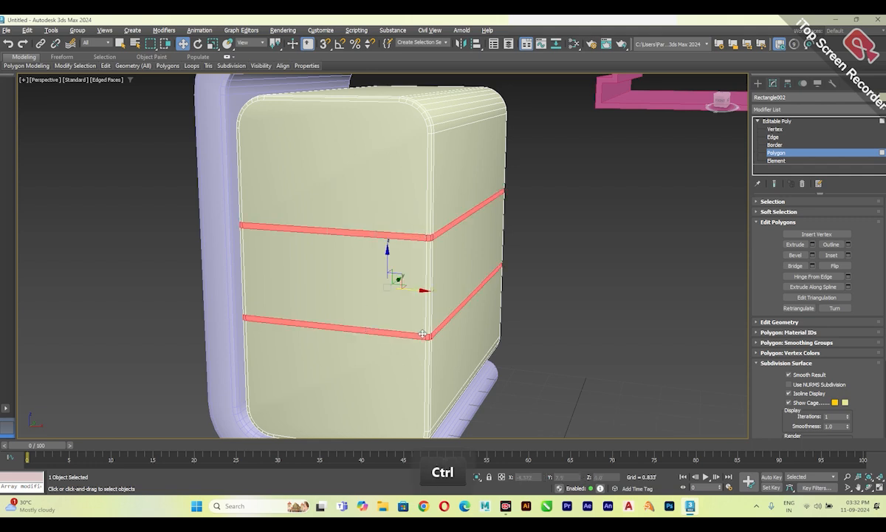
Step: Inset the selected divider strips as a group by 0.016'
{"action": "scroll", "coordinate": [438, 305], "scroll_direction": "up", "scroll_amount": 5}
{"action": "middle_click_drag", "start_coordinate": [443, 310], "coordinate": [453, 281], "text": "alt"}
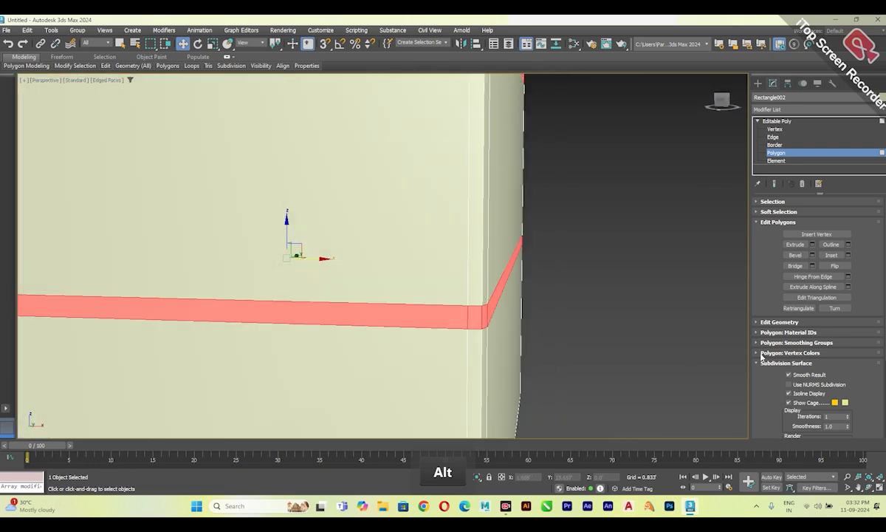
{"action": "left_click", "coordinate": [848, 256]}
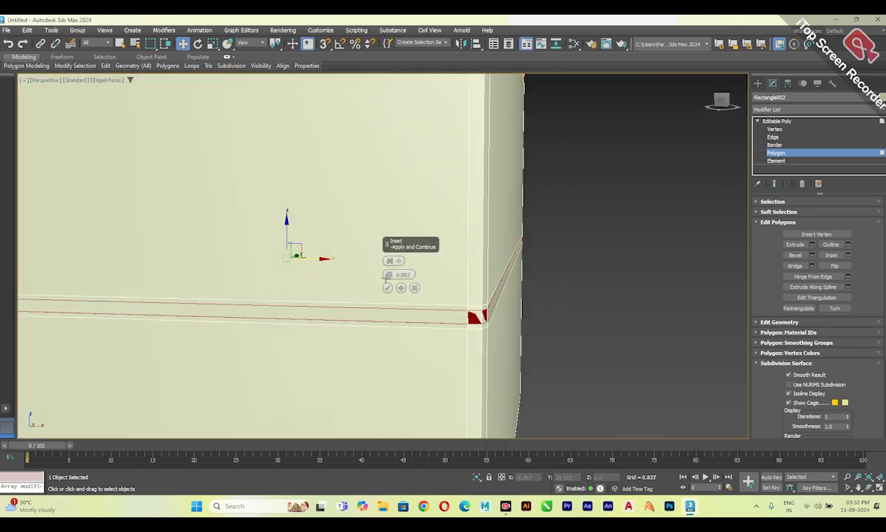
{"action": "right_click", "coordinate": [390, 277]}
{"action": "left_click", "coordinate": [390, 274]}
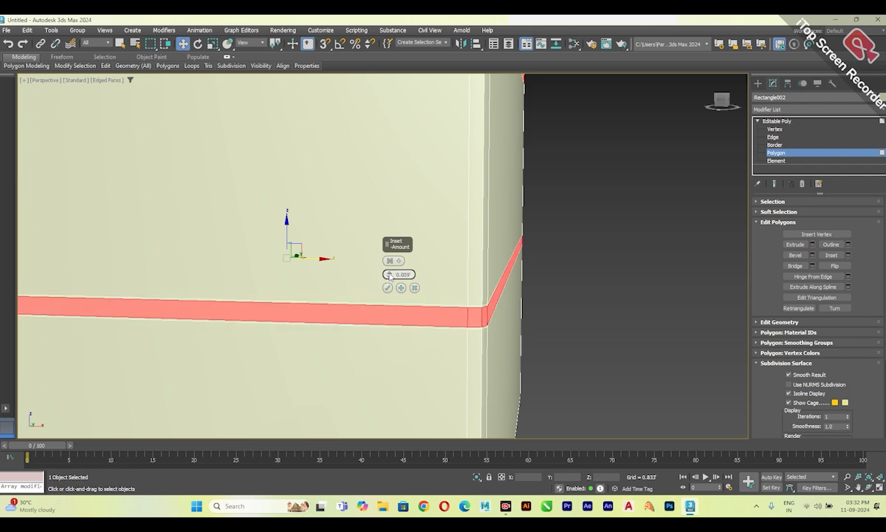
{"action": "left_click_drag", "start_coordinate": [390, 274], "coordinate": [390, 270]}
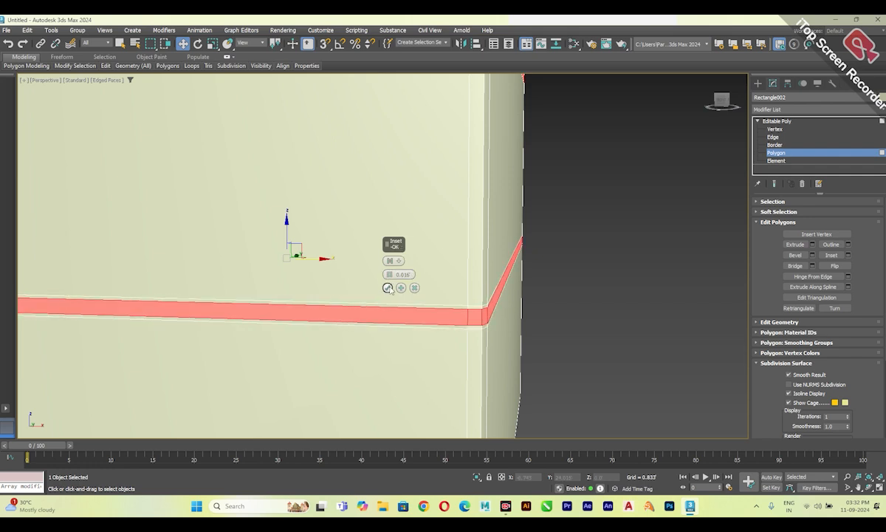
{"action": "left_click", "coordinate": [388, 288]}
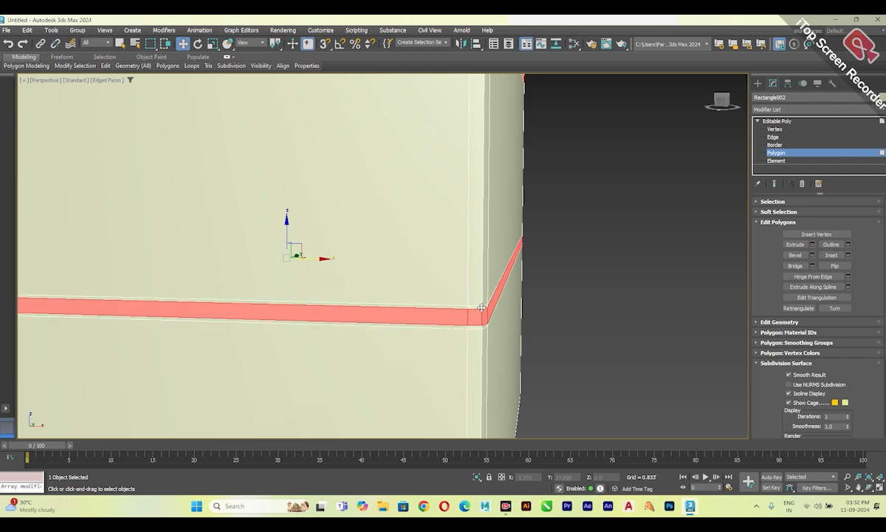
Step: Extrude the divider strips inward along local normals with a height of -0.021' to form drawer grooves
{"action": "left_click", "coordinate": [812, 244]}
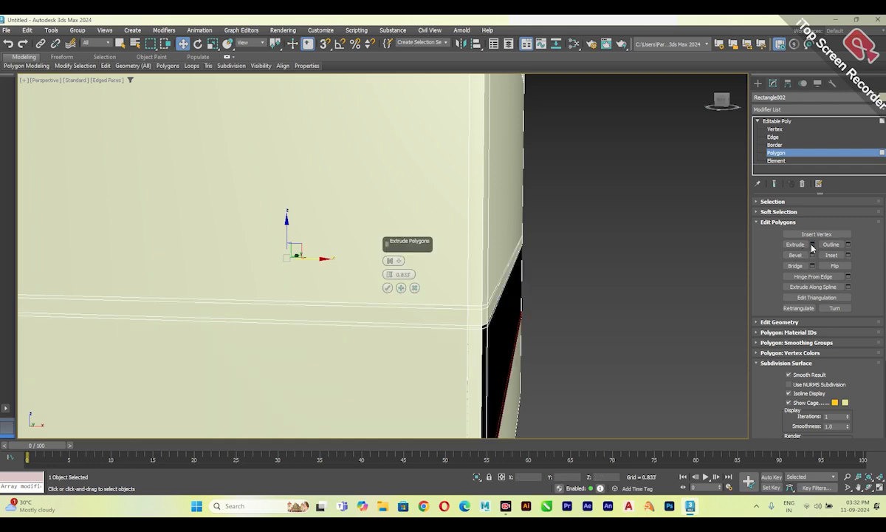
{"action": "left_click", "coordinate": [390, 260]}
{"action": "left_click", "coordinate": [405, 275]}
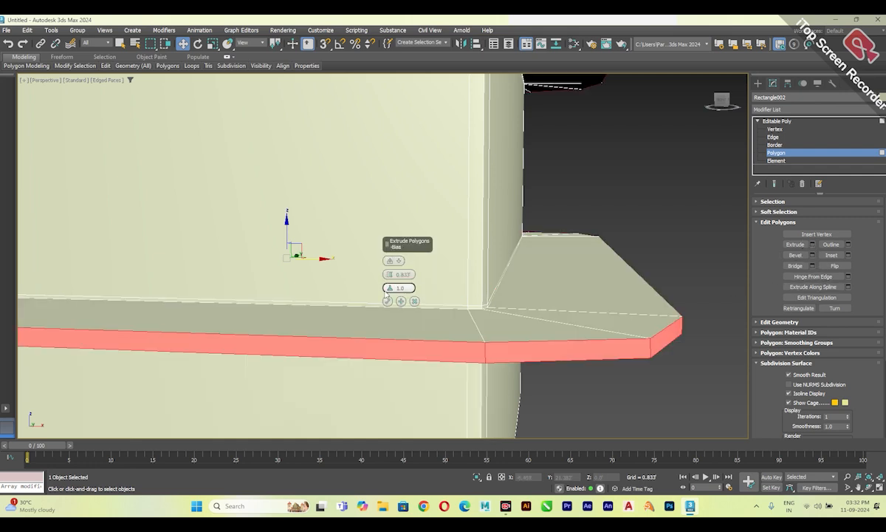
{"action": "right_click", "coordinate": [390, 277]}
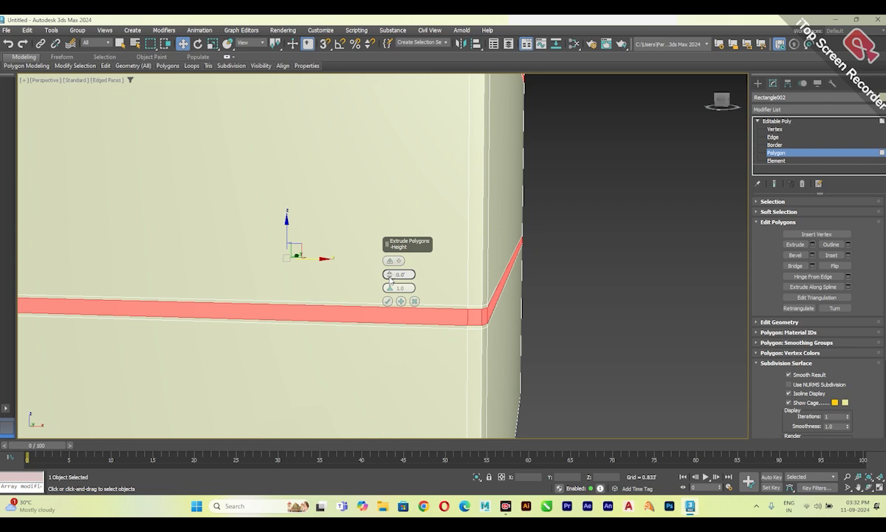
{"action": "left_click", "coordinate": [389, 277]}
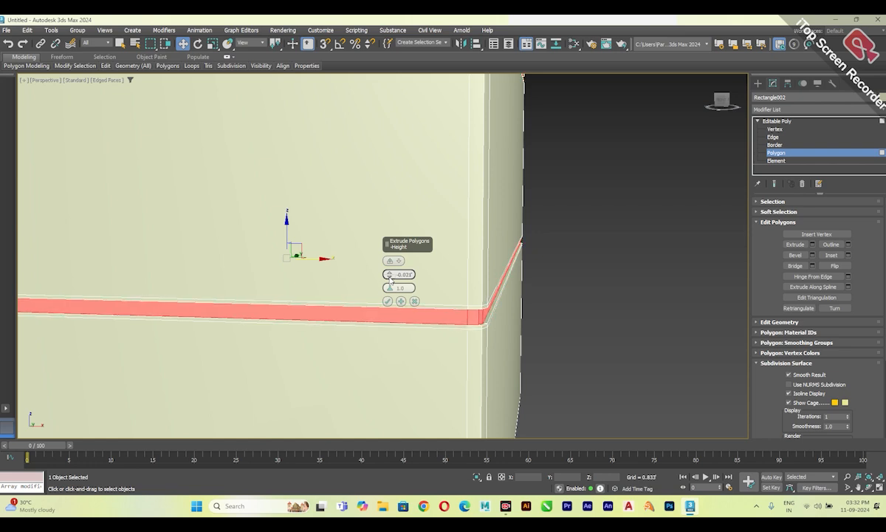
{"action": "mouse_move", "coordinate": [390, 277]}
{"action": "middle_mouse_down", "text": "alt"}
{"action": "mouse_move", "coordinate": [513, 257]}
{"action": "mouse_move", "coordinate": [499, 259]}
{"action": "middle_mouse_up", "text": "alt"}
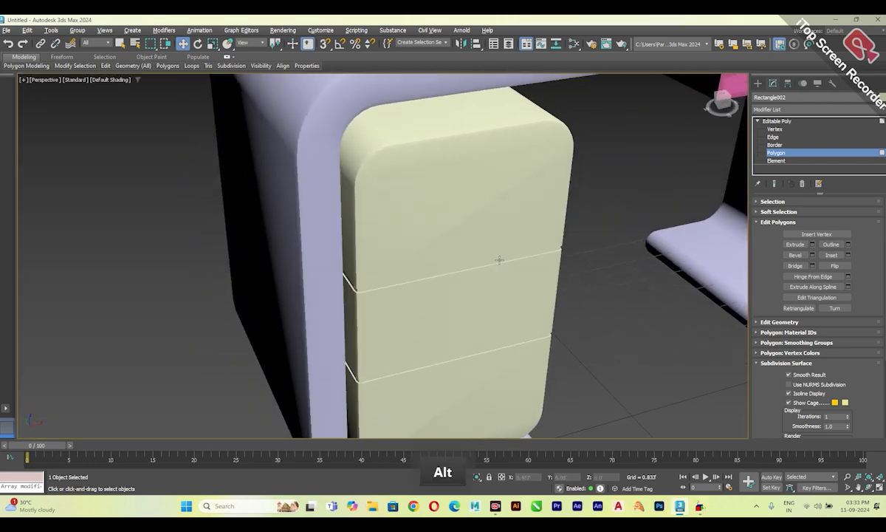
Step: In the Top view, draw a curved spline line bulging outward from the cabinet's front as a drawer handle
{"action": "key", "text": "alt+w"}
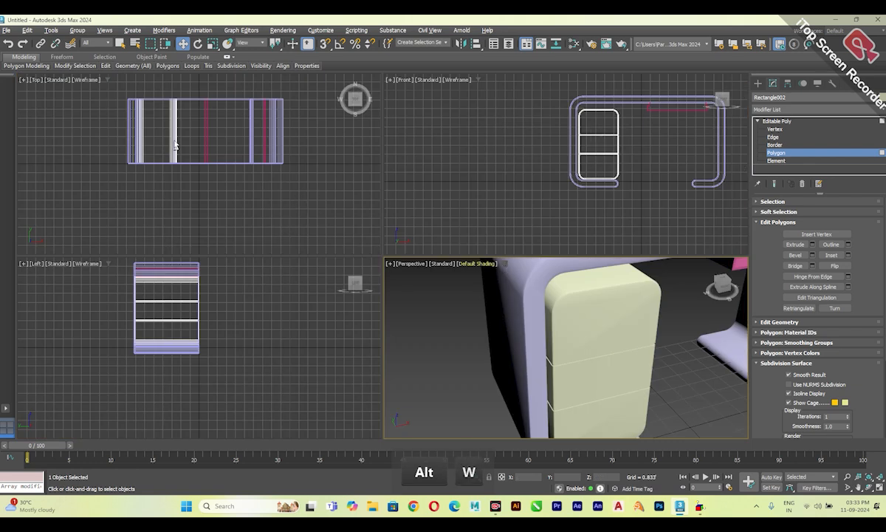
{"action": "key", "text": "alt+w"}
{"action": "scroll", "coordinate": [288, 239], "scroll_direction": "up", "scroll_amount": 5}
{"action": "left_click", "coordinate": [758, 83]}
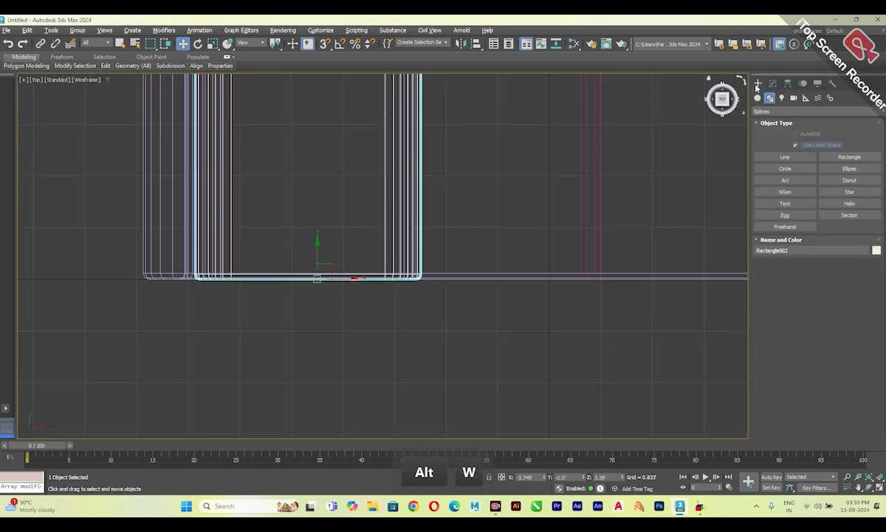
{"action": "left_click", "coordinate": [784, 157]}
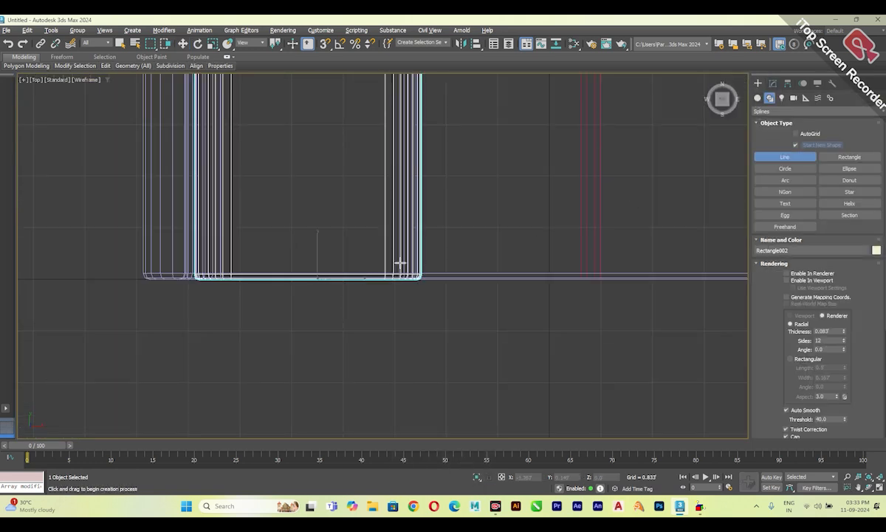
{"action": "left_click", "coordinate": [251, 270]}
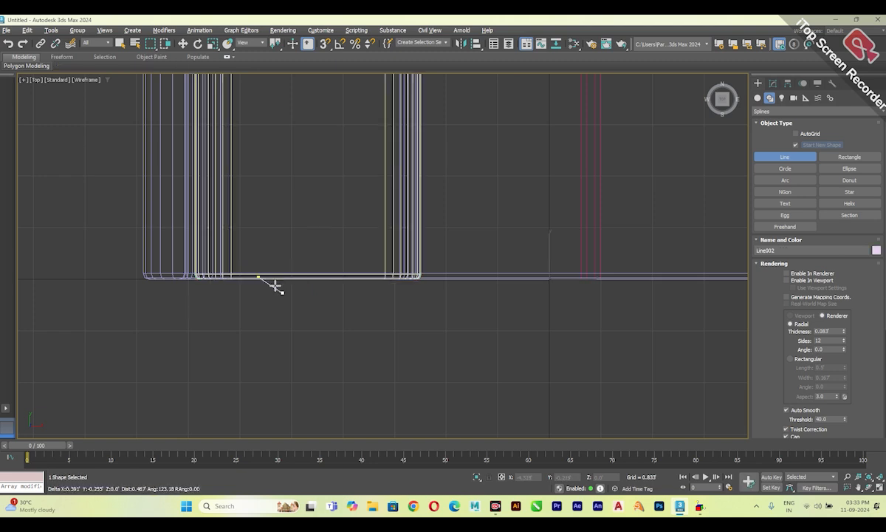
{"action": "mouse_move", "coordinate": [313, 273]}
{"action": "left_mouse_down"}
{"action": "mouse_move", "coordinate": [352, 245]}
{"action": "mouse_move", "coordinate": [338, 251]}
{"action": "left_mouse_up"}
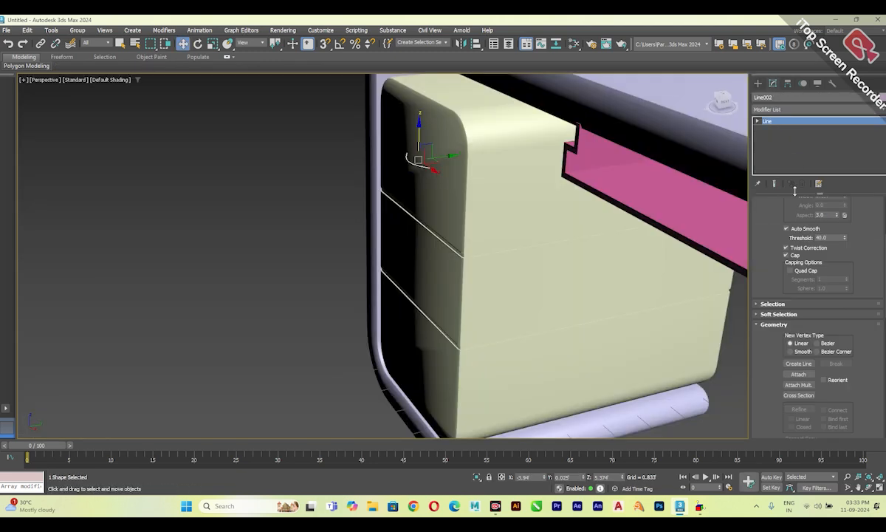
Step: Enable the handle line in the renderer and viewport as a radial tube
{"action": "scroll", "coordinate": [777, 356], "scroll_direction": "up", "scroll_amount": 3}
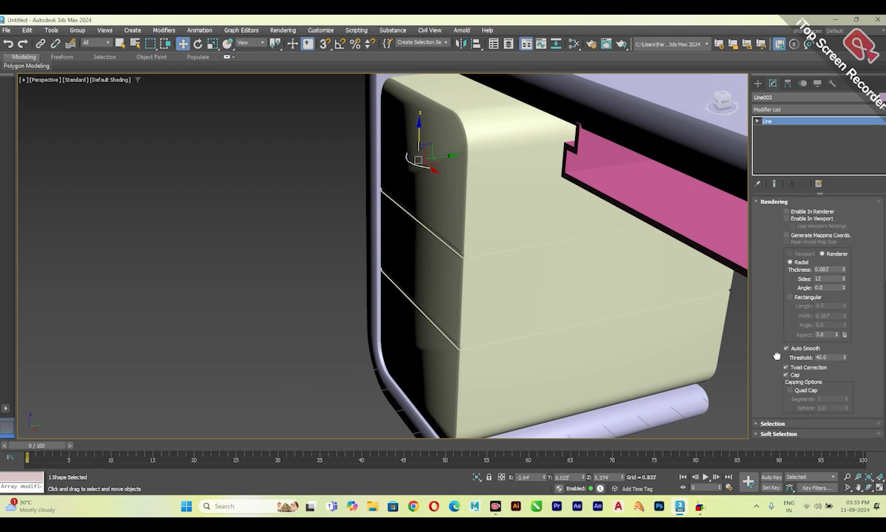
{"action": "left_click", "coordinate": [787, 211]}
{"action": "left_click", "coordinate": [787, 219]}
{"action": "middle_click_drag", "start_coordinate": [384, 189], "coordinate": [435, 184], "text": "alt"}
{"action": "key", "text": "alt+w"}
{"action": "key", "text": "alt+w"}
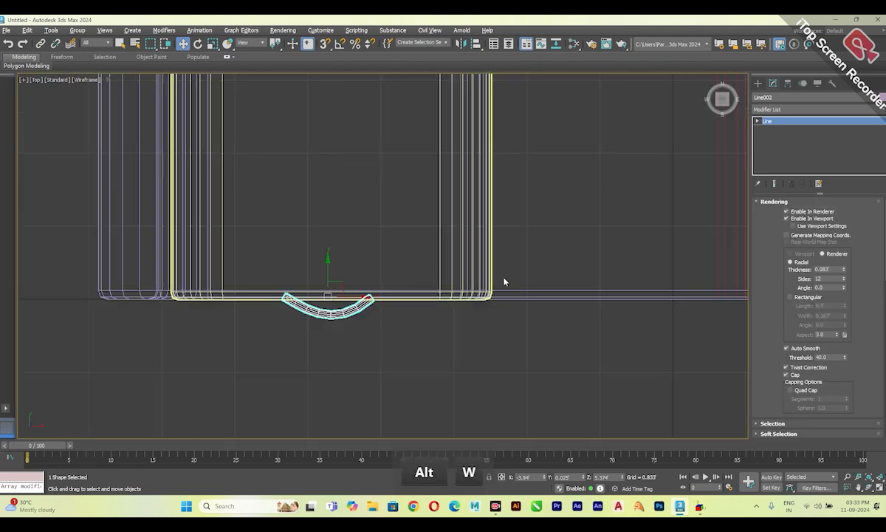
Step: Adjust the Bezier tangent of the handle's right end vertex in the Top view, and display edged faces in Perspective
{"action": "key", "text": "1"}
{"action": "left_click", "coordinate": [372, 298]}
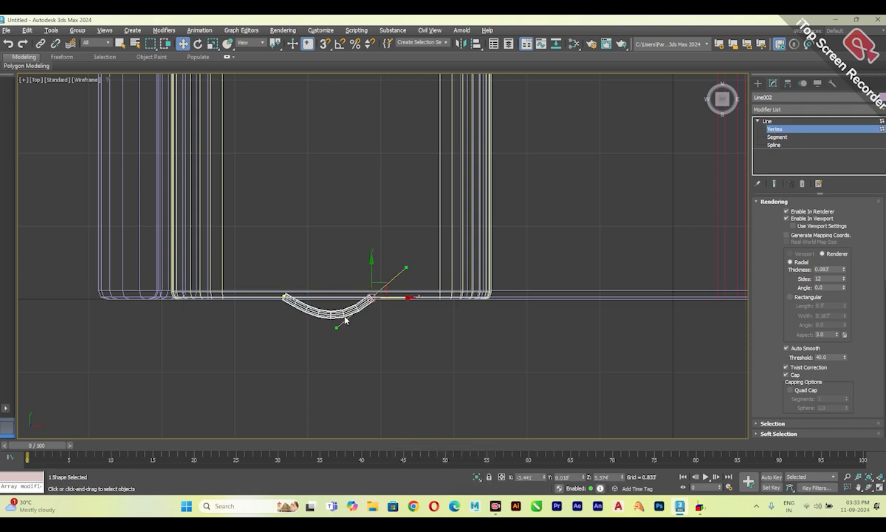
{"action": "mouse_move", "coordinate": [332, 325]}
{"action": "left_mouse_down"}
{"action": "mouse_move", "coordinate": [327, 334]}
{"action": "mouse_move", "coordinate": [333, 327]}
{"action": "left_mouse_up"}
{"action": "left_click", "coordinate": [384, 288]}
{"action": "key", "text": "1"}
{"action": "key", "text": "alt+w"}
{"action": "key", "text": "F4"}
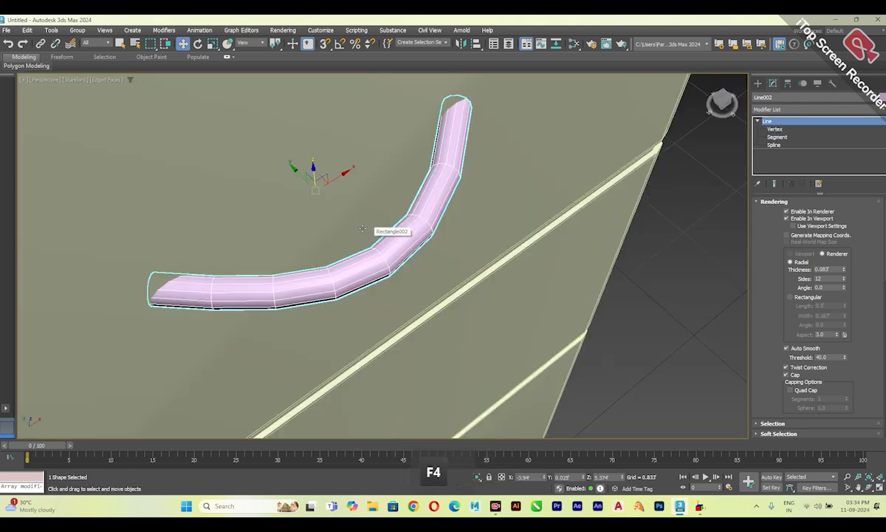
Step: Set the handle tube's number of sides to 14
{"action": "scroll", "coordinate": [384, 229], "scroll_direction": "up", "scroll_amount": 2}
{"action": "scroll", "coordinate": [385, 229], "scroll_direction": "down", "scroll_amount": 2}
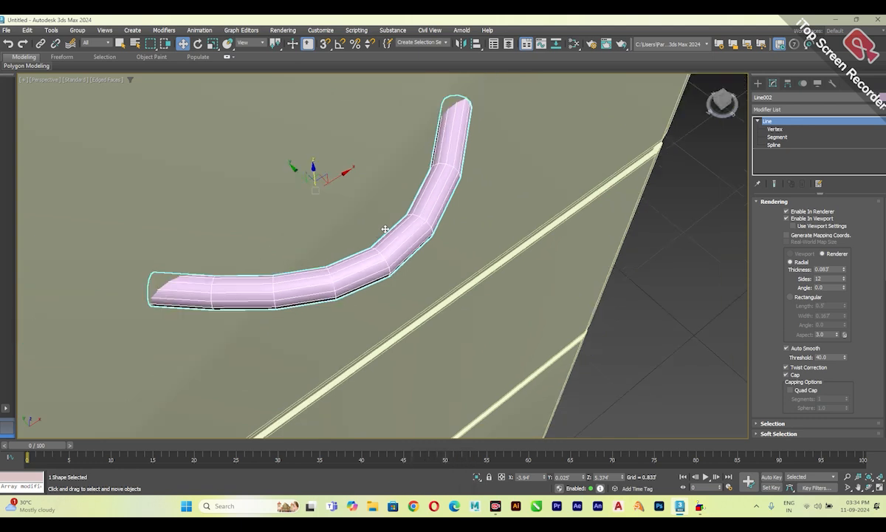
{"action": "scroll", "coordinate": [384, 229], "scroll_direction": "up", "scroll_amount": 2}
{"action": "left_click", "coordinate": [843, 279]}
{"action": "left_click", "coordinate": [843, 278]}
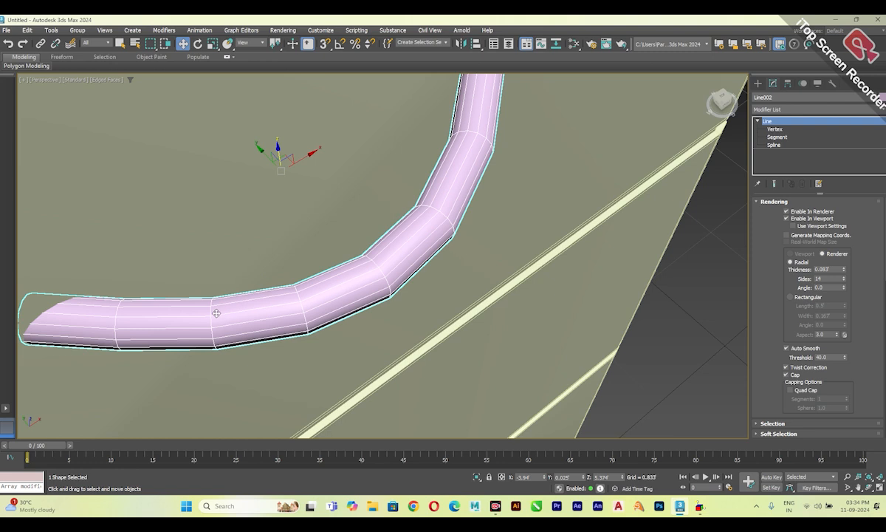
Step: Set the handle line's interpolation steps to 18 for a smoother curve
{"action": "left_click", "coordinate": [773, 204]}
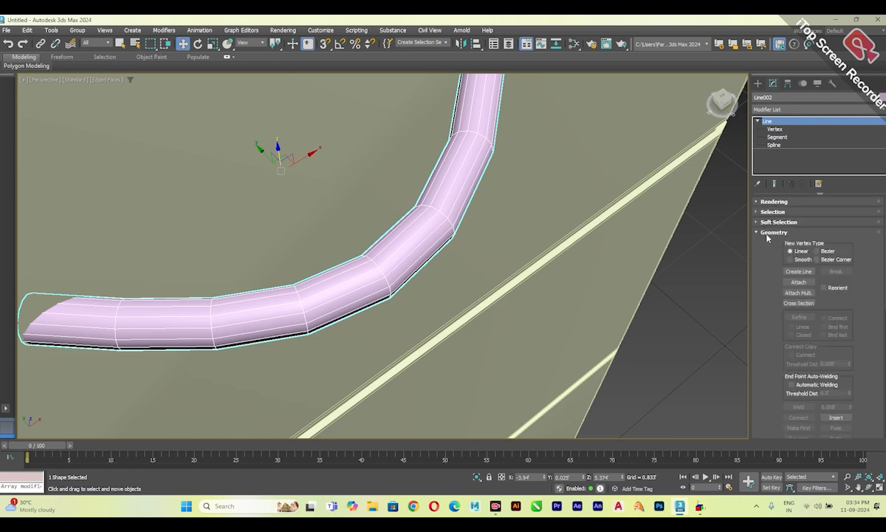
{"action": "left_click", "coordinate": [773, 232]}
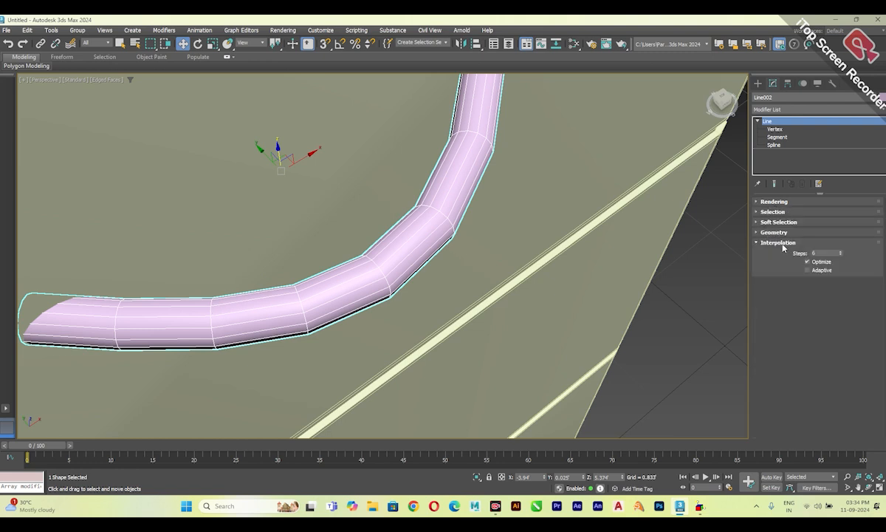
{"action": "double_click", "coordinate": [815, 253]}
{"action": "left_click_drag", "start_coordinate": [841, 252], "coordinate": [841, 253]}
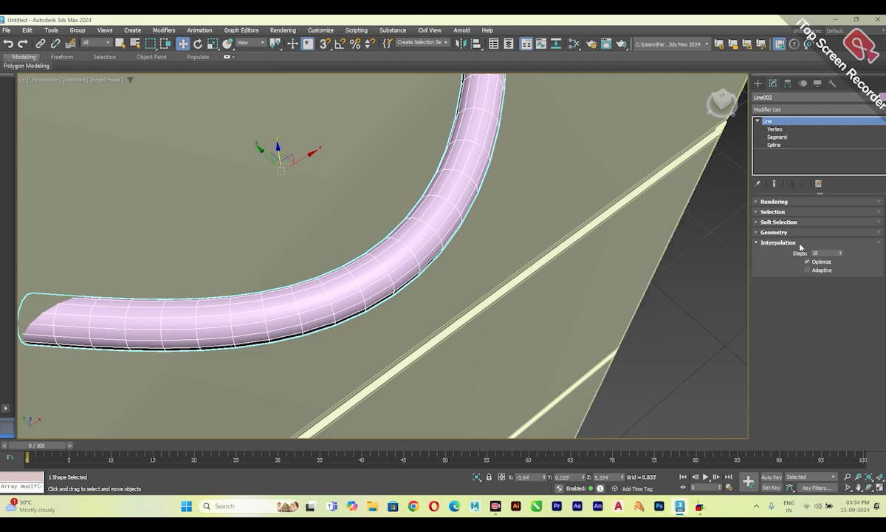
{"action": "left_click", "coordinate": [776, 243]}
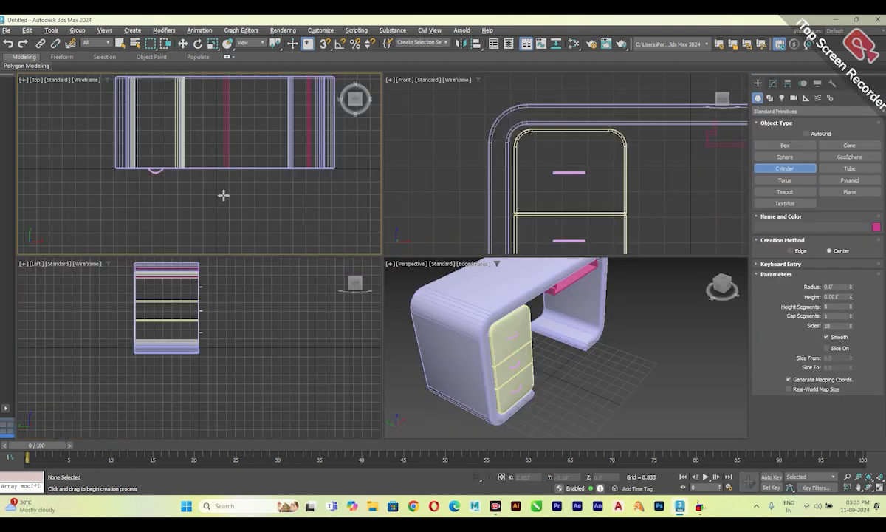
Step: Create a cylinder about 2.898' in radius and 1.058' high in front of the desk, and open its parameters for editing
{"action": "left_click_drag", "start_coordinate": [232, 206], "coordinate": [269, 208]}
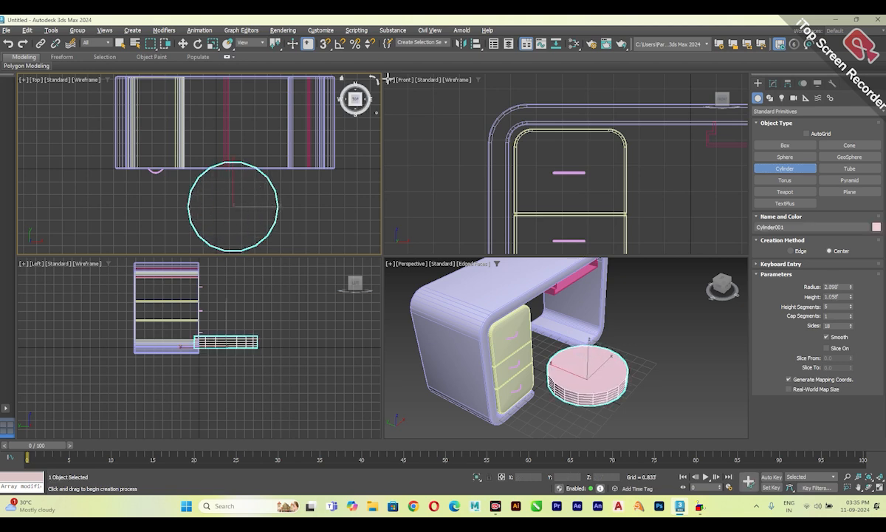
{"action": "left_click", "coordinate": [773, 83]}
{"action": "middle_click_drag", "start_coordinate": [610, 349], "coordinate": [595, 343]}
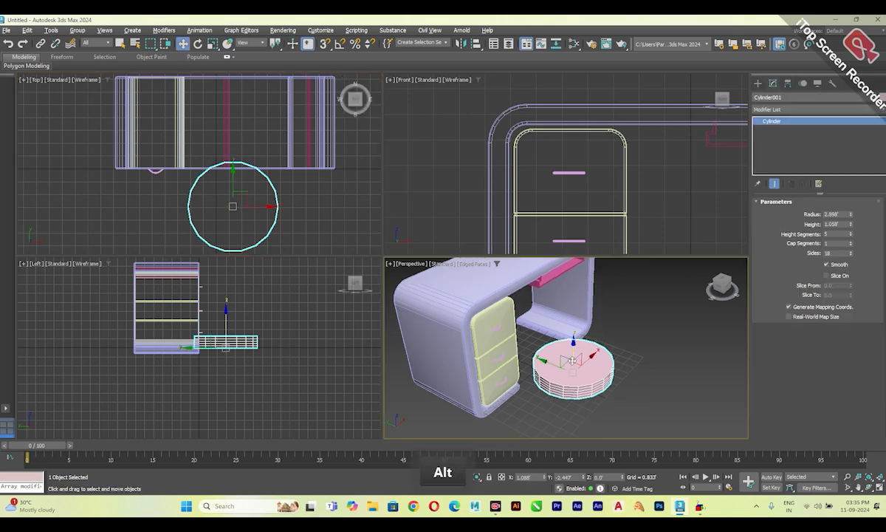
Step: Set the cylinder's height segments to 1
{"action": "key", "text": "alt+w"}
{"action": "scroll", "coordinate": [447, 324], "scroll_direction": "up", "scroll_amount": 1}
{"action": "middle_click_drag", "start_coordinate": [448, 325], "coordinate": [664, 296], "text": "alt"}
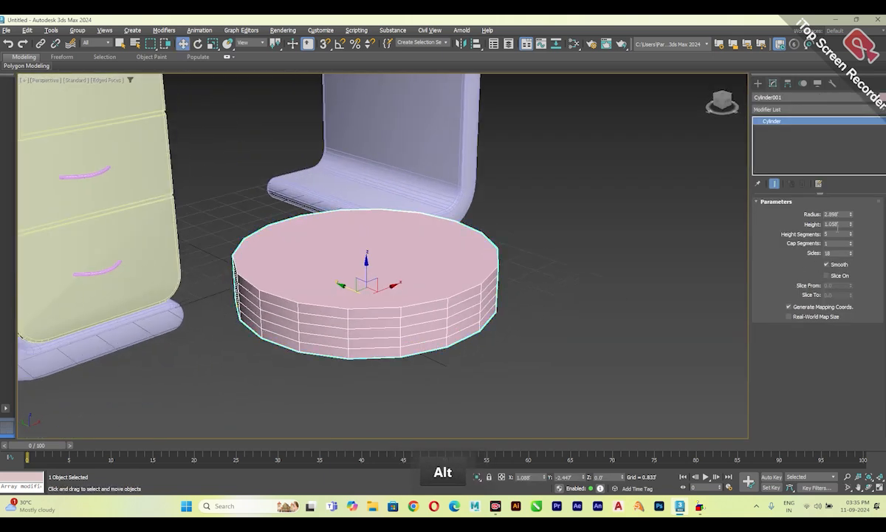
{"action": "middle_click_drag", "start_coordinate": [601, 278], "coordinate": [595, 283], "text": "alt"}
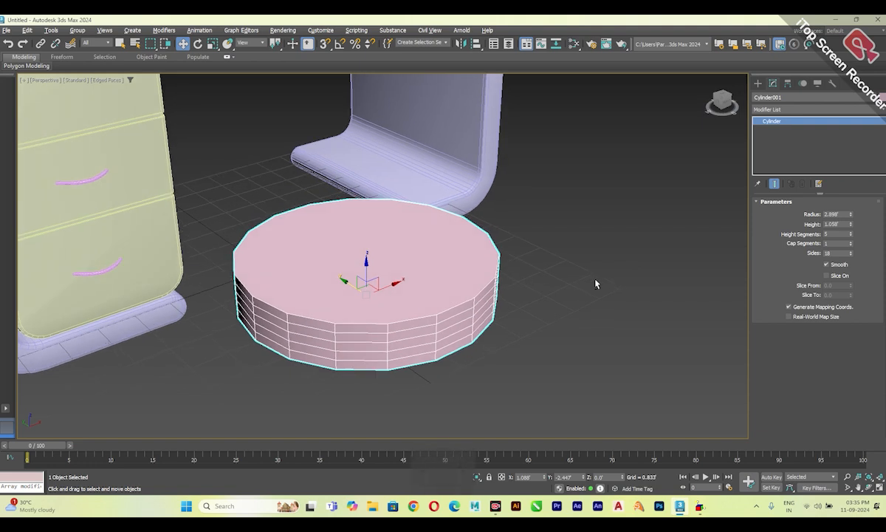
{"action": "right_click", "coordinate": [852, 235]}
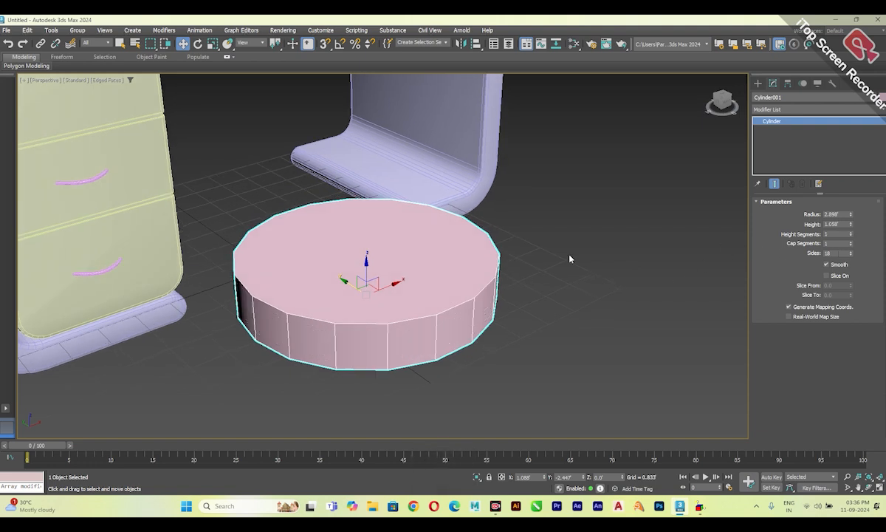
Step: Convert the cylinder to an Editable Poly
{"action": "middle_click_drag", "start_coordinate": [564, 263], "coordinate": [544, 278], "text": "alt"}
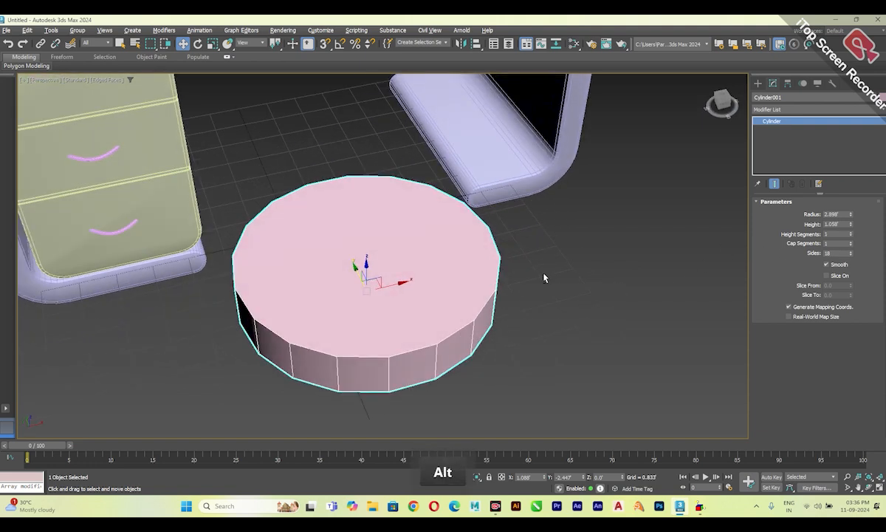
{"action": "right_click", "coordinate": [443, 275]}
{"action": "mouse_move", "coordinate": [487, 392]}
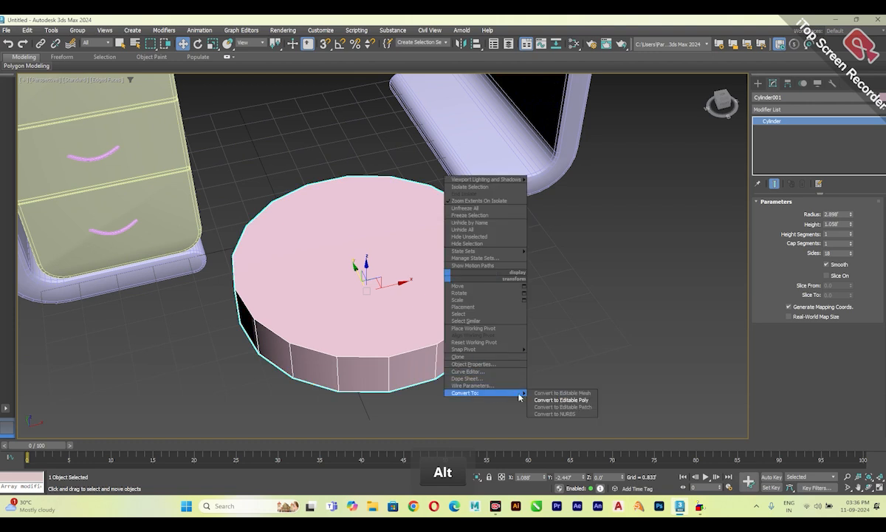
{"action": "left_click", "coordinate": [569, 401]}
Step: Delete the cylinder's caps and its front-half side polygons in the Top view, keeping only the curved wall nearest the desk
{"action": "key", "text": "alt+w"}
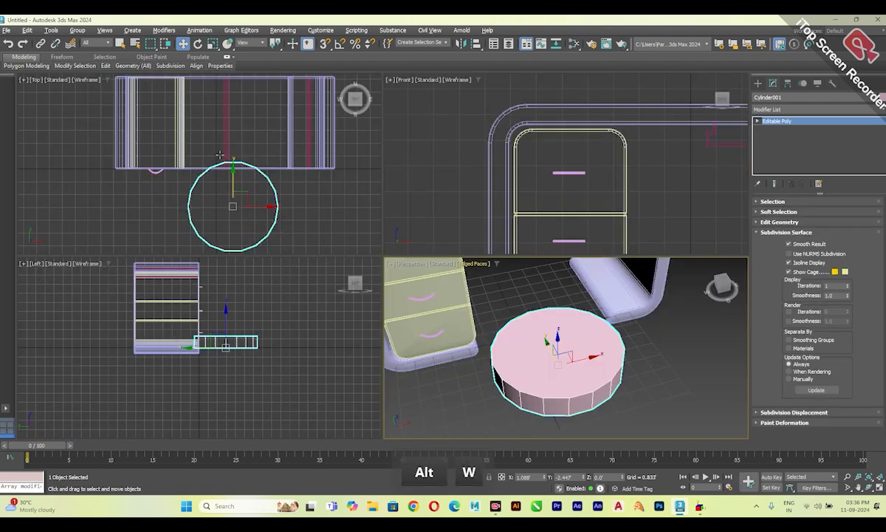
{"action": "key", "text": "alt+w"}
{"action": "middle_click_drag", "start_coordinate": [464, 326], "coordinate": [426, 268]}
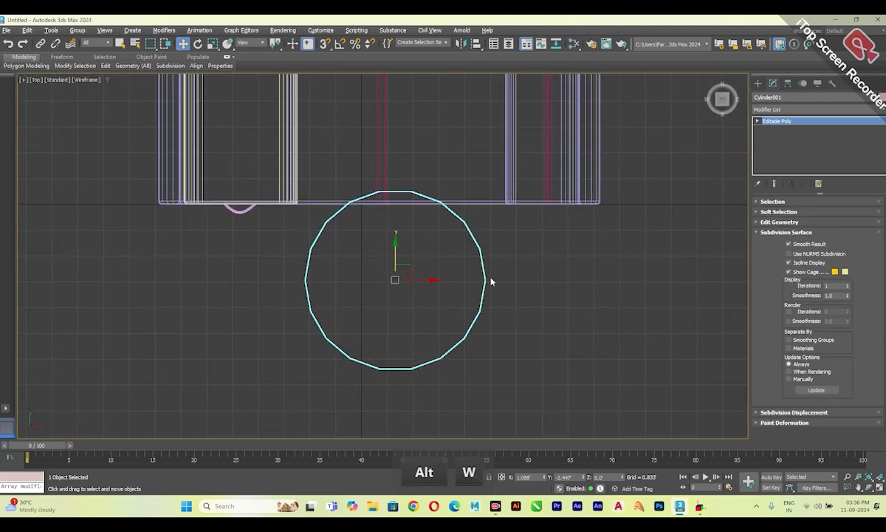
{"action": "scroll", "coordinate": [460, 283], "scroll_direction": "up", "scroll_amount": 3}
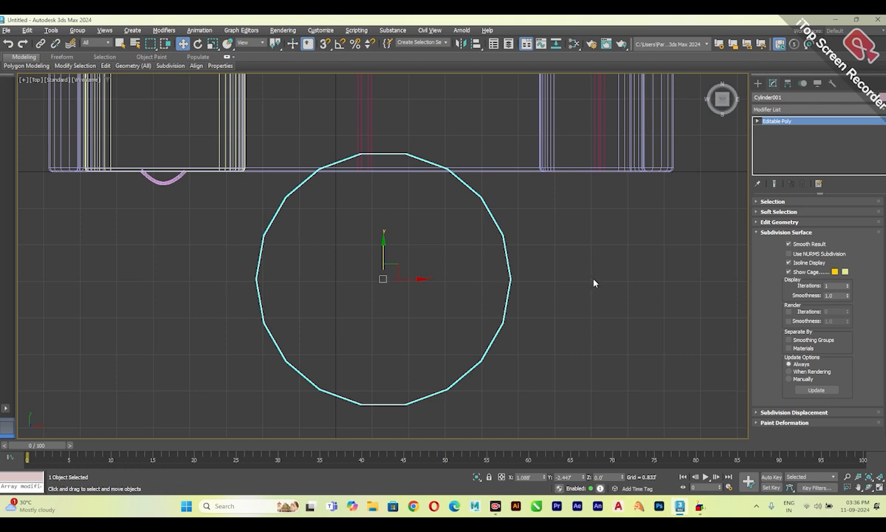
{"action": "left_click", "coordinate": [757, 120]}
{"action": "left_click", "coordinate": [776, 153]}
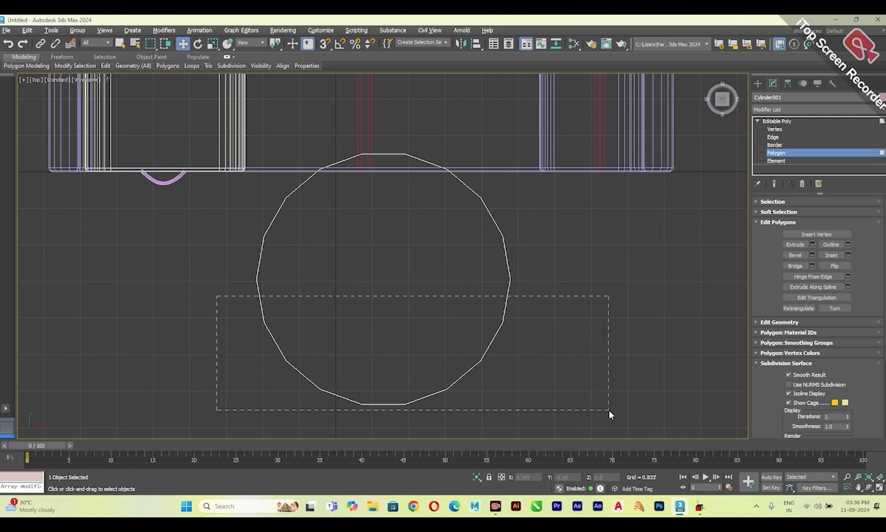
{"action": "left_click_drag", "start_coordinate": [610, 414], "coordinate": [618, 415]}
{"action": "left_click", "coordinate": [237, 303]}
{"action": "left_click_drag", "start_coordinate": [237, 303], "coordinate": [606, 422]}
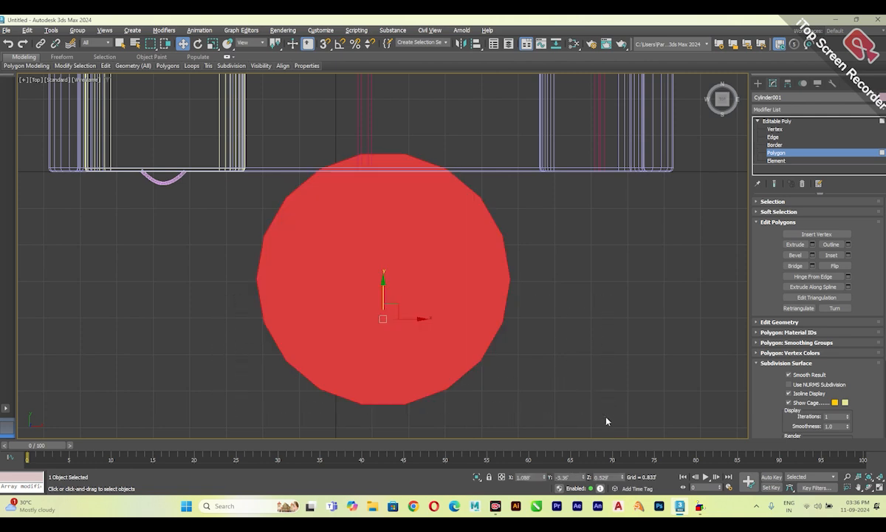
{"action": "key", "text": "Delete"}
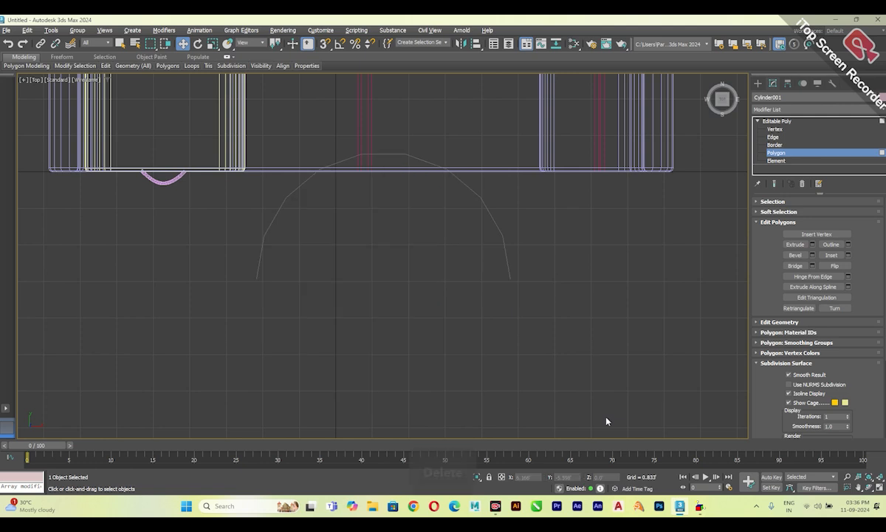
Step: Extend the two end edges of the half ring forward as new polygons, and reposition it at Y -4.496' and Z 3.304'
{"action": "key", "text": "alt+w"}
{"action": "key", "text": "alt+w"}
{"action": "middle_click_drag", "start_coordinate": [580, 297], "coordinate": [506, 298], "text": "alt"}
{"action": "middle_click_drag", "start_coordinate": [423, 277], "coordinate": [467, 290], "text": "alt"}
{"action": "key", "text": "2"}
{"action": "left_click", "coordinate": [478, 254]}
{"action": "left_click", "coordinate": [226, 302]}
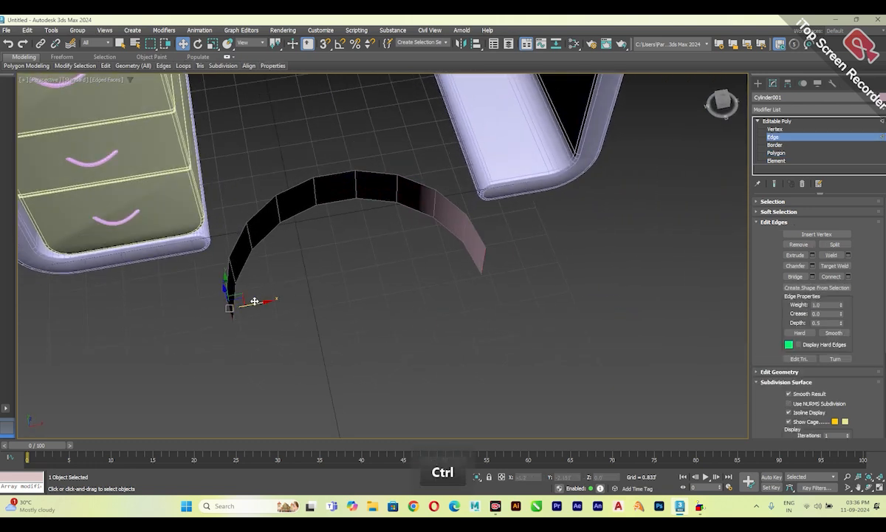
{"action": "middle_click_drag", "start_coordinate": [459, 290], "coordinate": [271, 404], "text": "alt"}
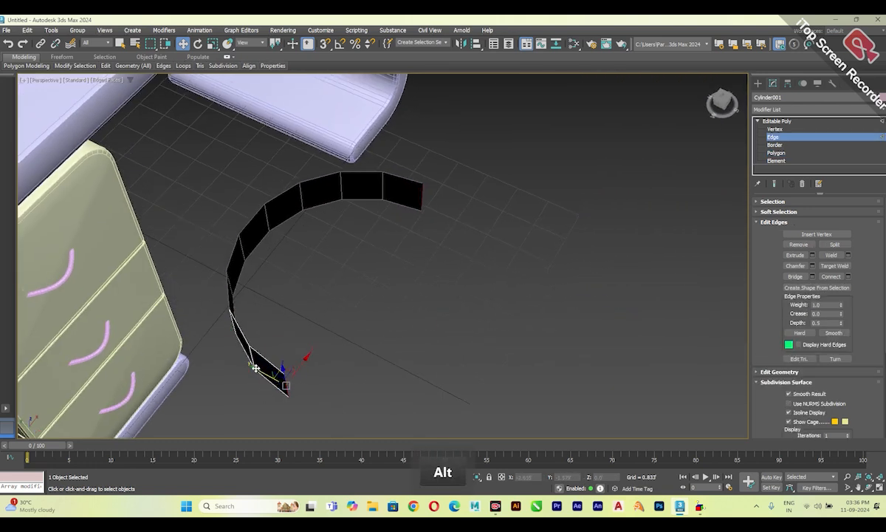
{"action": "middle_click_drag", "start_coordinate": [257, 367], "coordinate": [256, 271], "text": "alt"}
{"action": "left_click_drag", "start_coordinate": [286, 217], "coordinate": [255, 240], "text": "shift"}
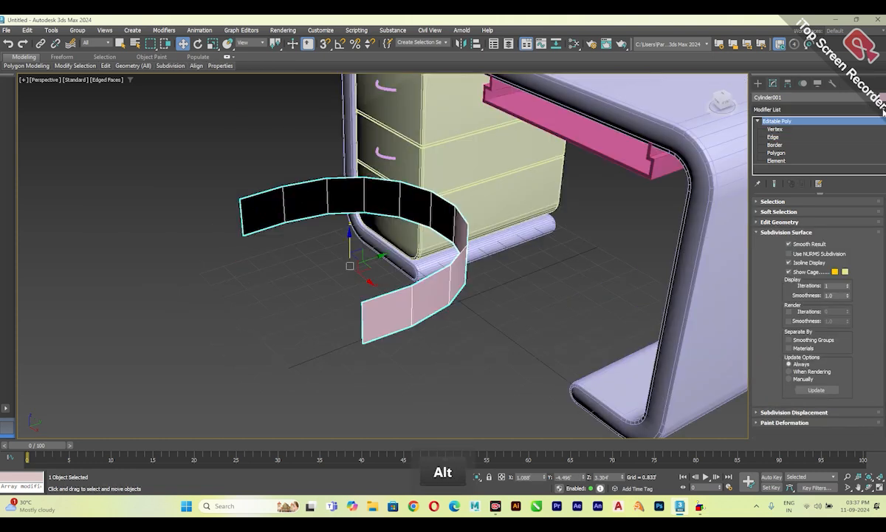
Step: Apply a Shell modifier to the half ring with an outer amount of about 0.519'
{"action": "left_click", "coordinate": [816, 109]}
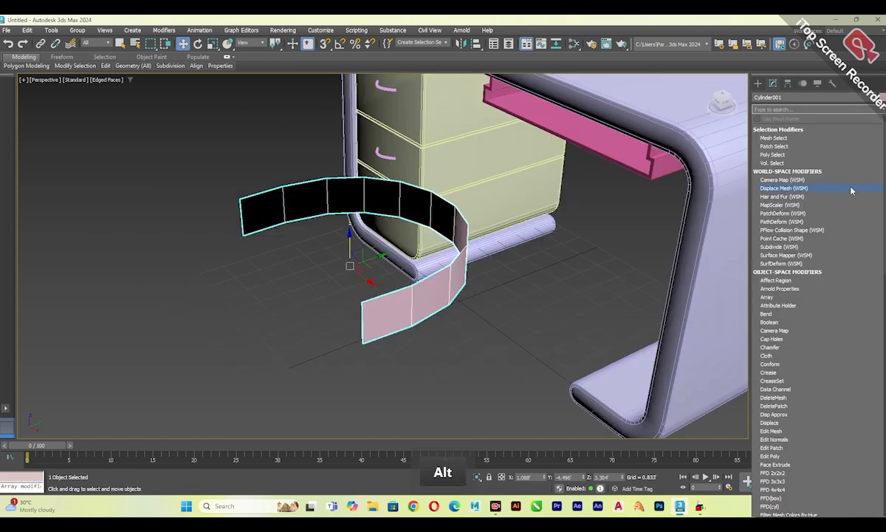
{"action": "type", "text": "s"}
{"action": "left_click", "coordinate": [767, 131]}
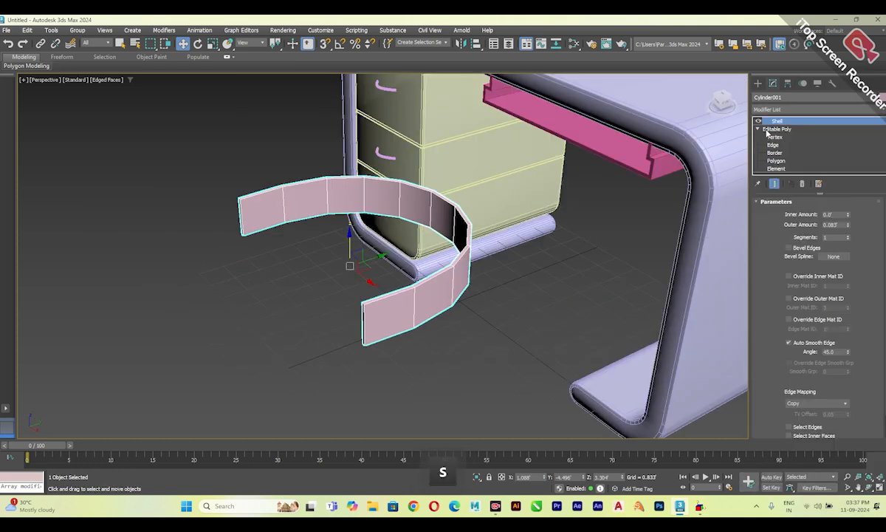
{"action": "left_click_drag", "start_coordinate": [848, 224], "coordinate": [767, 425]}
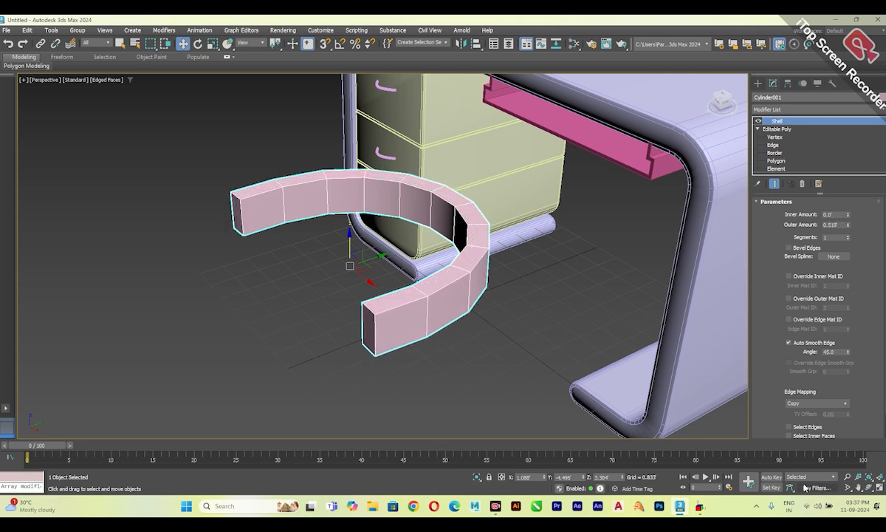
Step: Convert the shelled half ring to an Editable Poly
{"action": "right_click", "coordinate": [418, 309]}
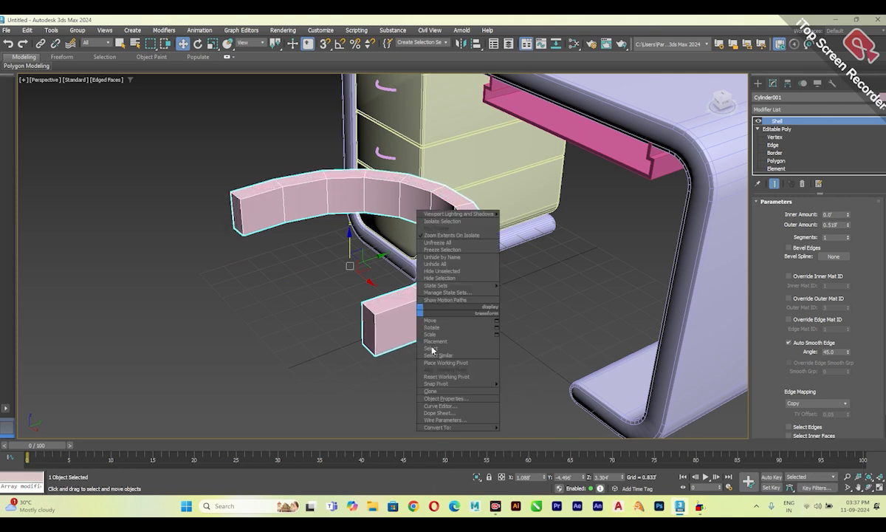
{"action": "mouse_move", "coordinate": [465, 427]}
{"action": "left_click", "coordinate": [529, 435]}
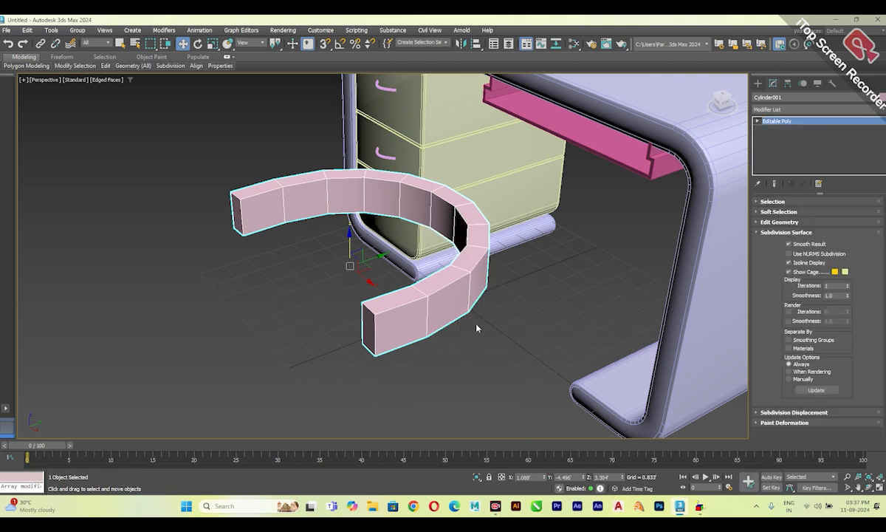
Step: Draw an arc spline about 3.367' in radius between the half ring's two ends in the Top view, following its curve
{"action": "middle_click_drag", "start_coordinate": [476, 327], "coordinate": [494, 312], "text": "alt"}
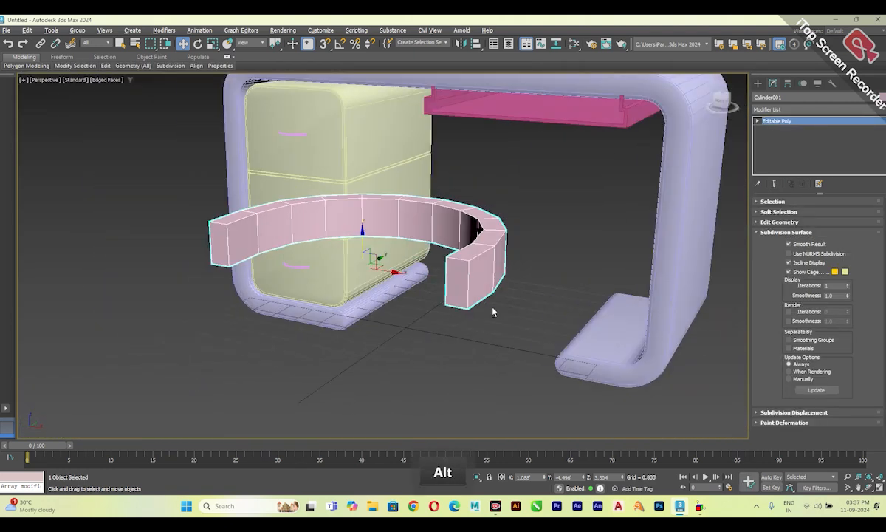
{"action": "key", "text": "alt+w"}
{"action": "key", "text": "alt+w"}
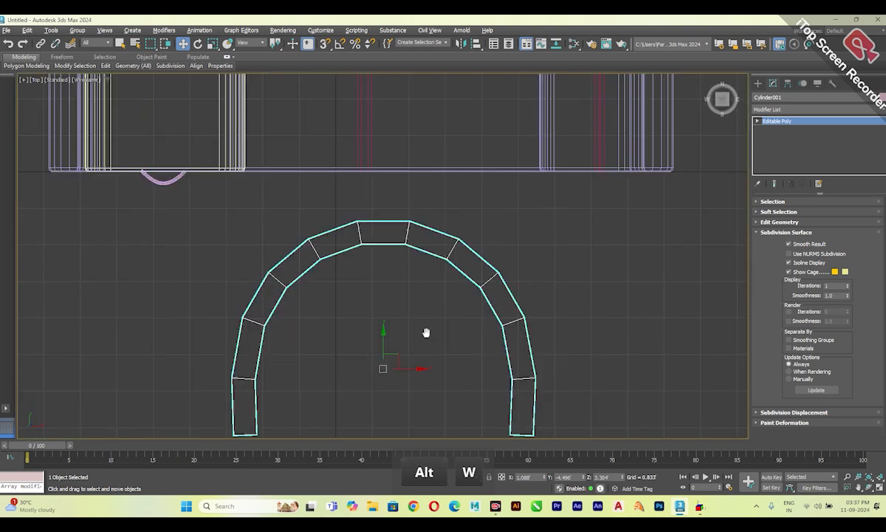
{"action": "left_click", "coordinate": [757, 83]}
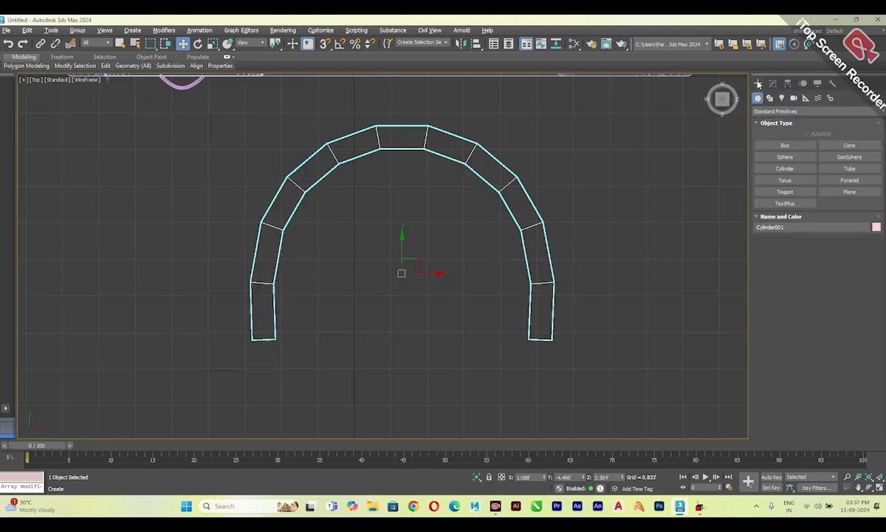
{"action": "left_click", "coordinate": [769, 98]}
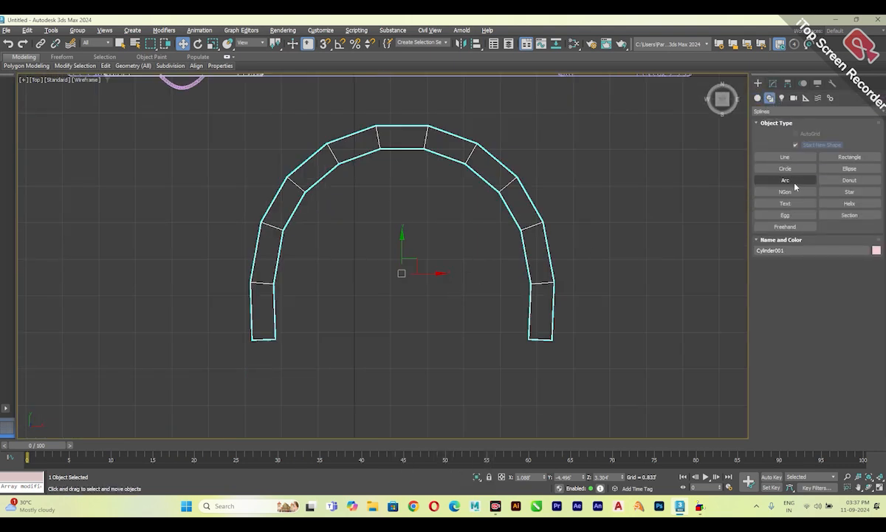
{"action": "left_click", "coordinate": [795, 184]}
{"action": "left_click_drag", "start_coordinate": [261, 339], "coordinate": [532, 335]}
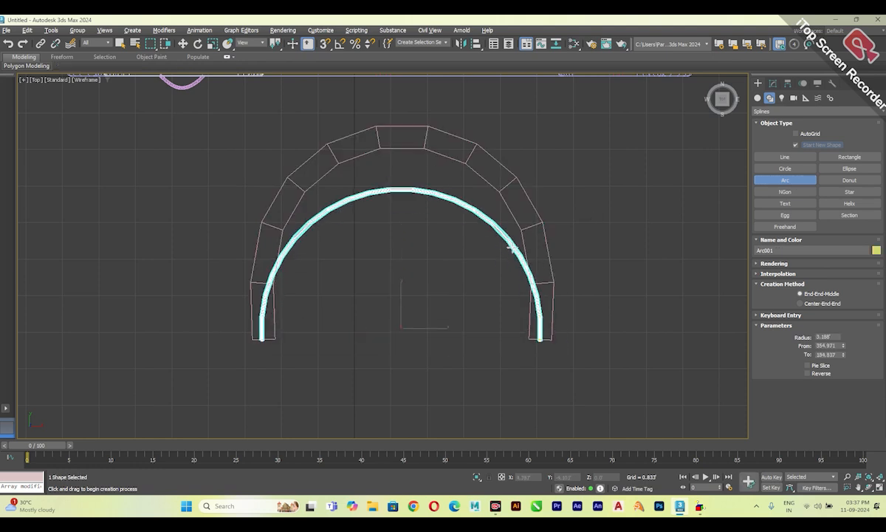
{"action": "left_click", "coordinate": [499, 177]}
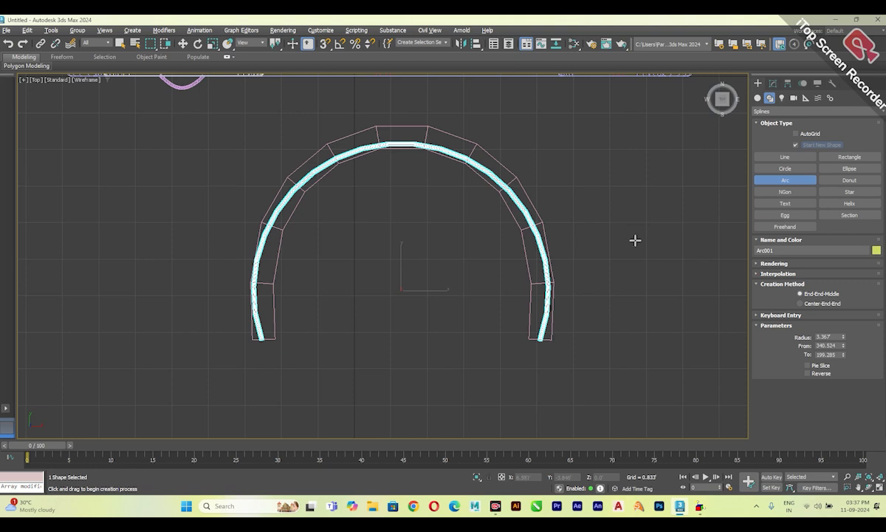
Step: Turn off the arc's rendering in both the renderer and the viewport
{"action": "left_click", "coordinate": [773, 83]}
{"action": "left_click", "coordinate": [774, 201]}
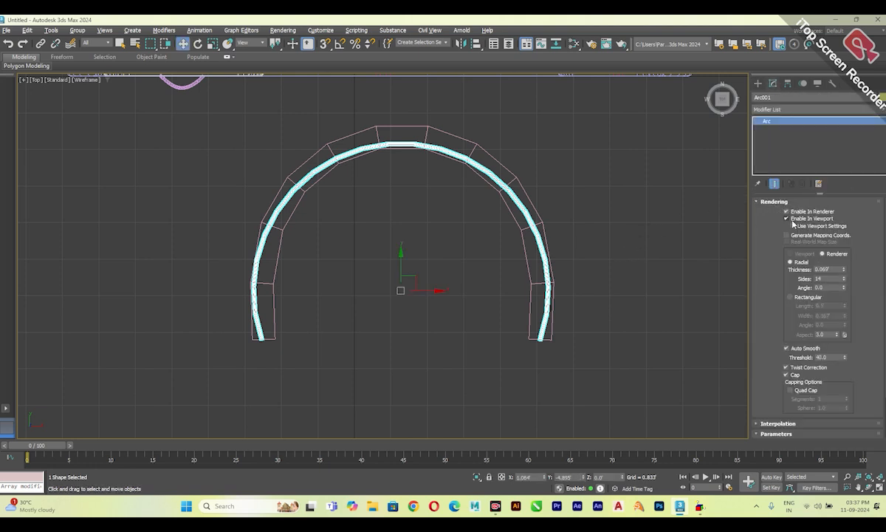
{"action": "left_click", "coordinate": [803, 212]}
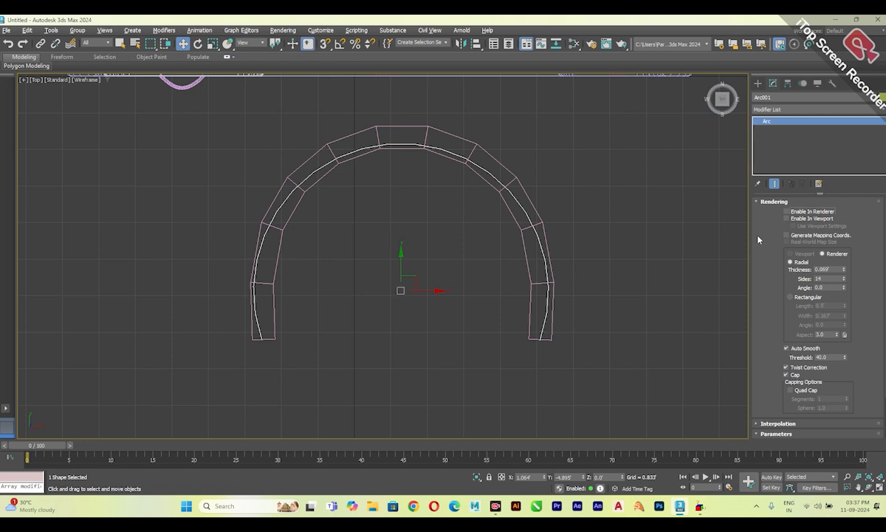
Step: Raise the arc above the half ring to about Z 6.685' in the Perspective view
{"action": "key", "text": "alt+w"}
{"action": "key", "text": "alt+w"}
{"action": "scroll", "coordinate": [472, 313], "scroll_direction": "down", "scroll_amount": 3}
{"action": "middle_click_drag", "start_coordinate": [466, 338], "coordinate": [426, 277], "text": "alt"}
{"action": "scroll", "coordinate": [437, 273], "scroll_direction": "up", "scroll_amount": 4}
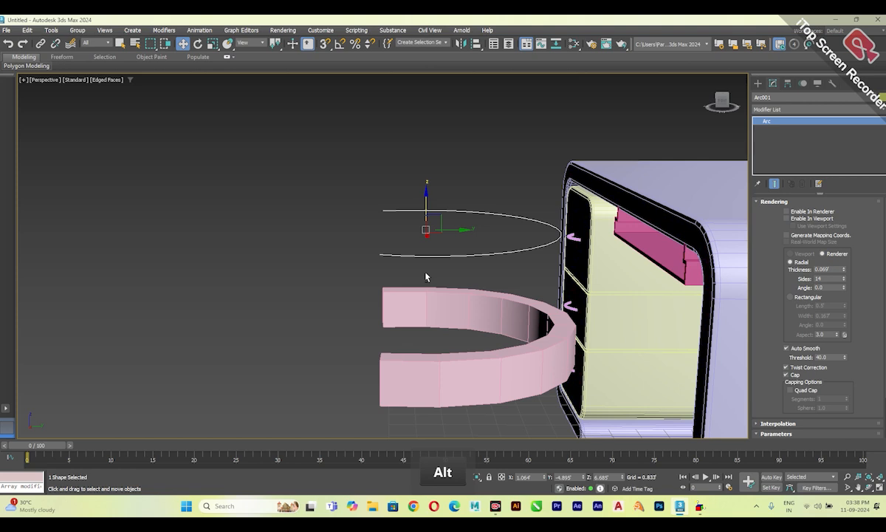
Step: Convert the arc to an Editable Spline
{"action": "right_click", "coordinate": [441, 252]}
{"action": "mouse_move", "coordinate": [480, 371]}
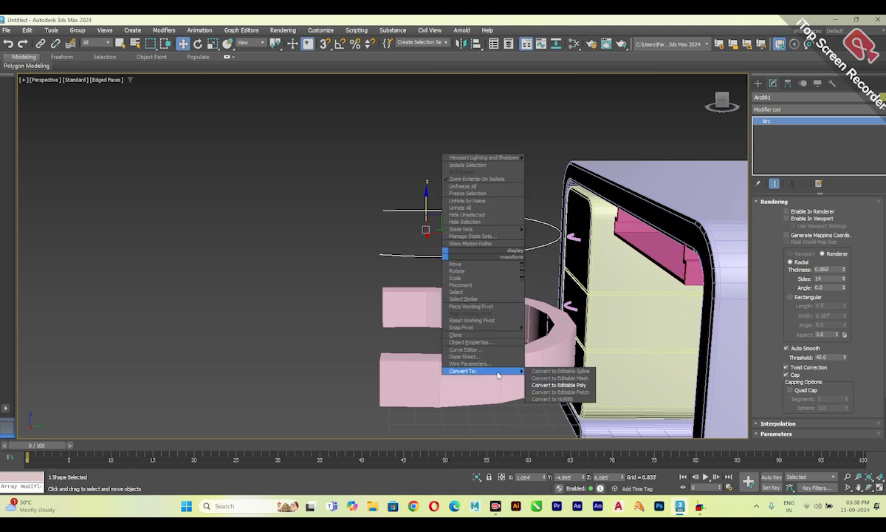
{"action": "left_click", "coordinate": [569, 372]}
Step: Refine the arc at vertex level in the Top view, adding one vertex near each of its two ends
{"action": "middle_click_drag", "start_coordinate": [530, 345], "coordinate": [487, 342], "text": "alt"}
{"action": "left_click", "coordinate": [757, 120]}
{"action": "left_click", "coordinate": [775, 129]}
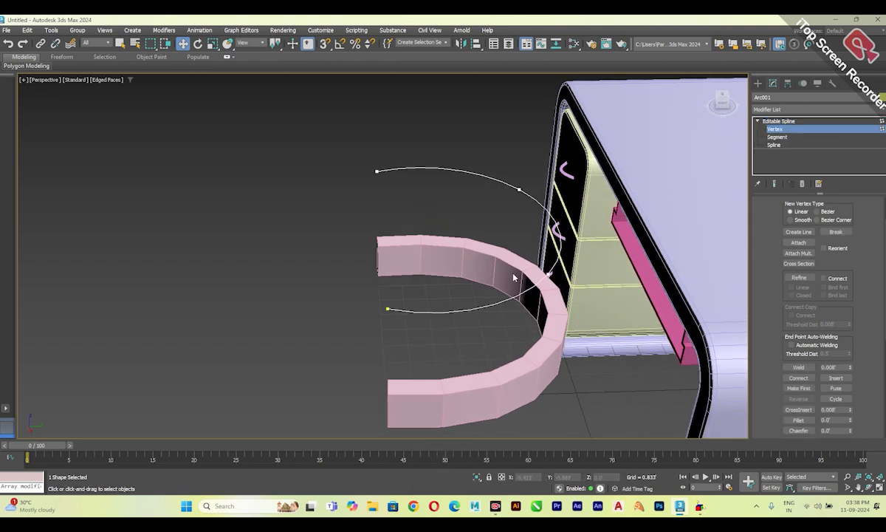
{"action": "middle_click_drag", "start_coordinate": [514, 277], "coordinate": [536, 256], "text": "alt"}
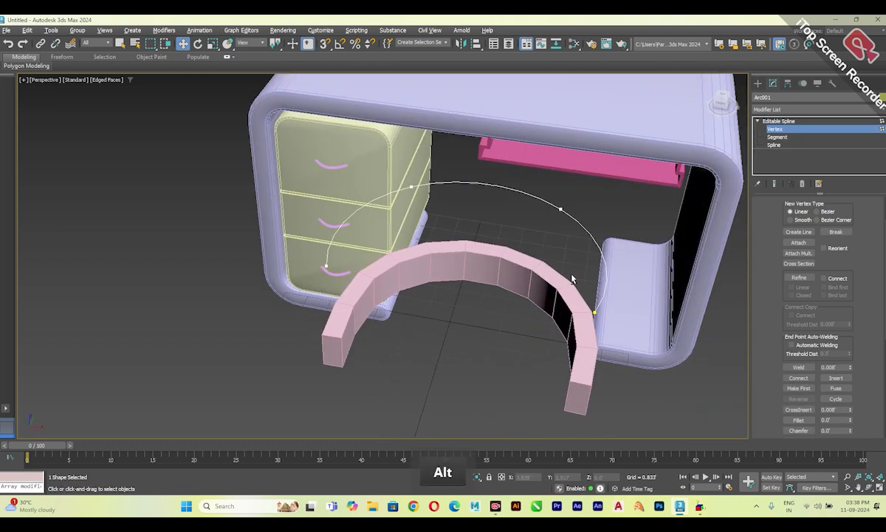
{"action": "key", "text": "alt+w"}
{"action": "key", "text": "alt+w"}
{"action": "left_click", "coordinate": [799, 277]}
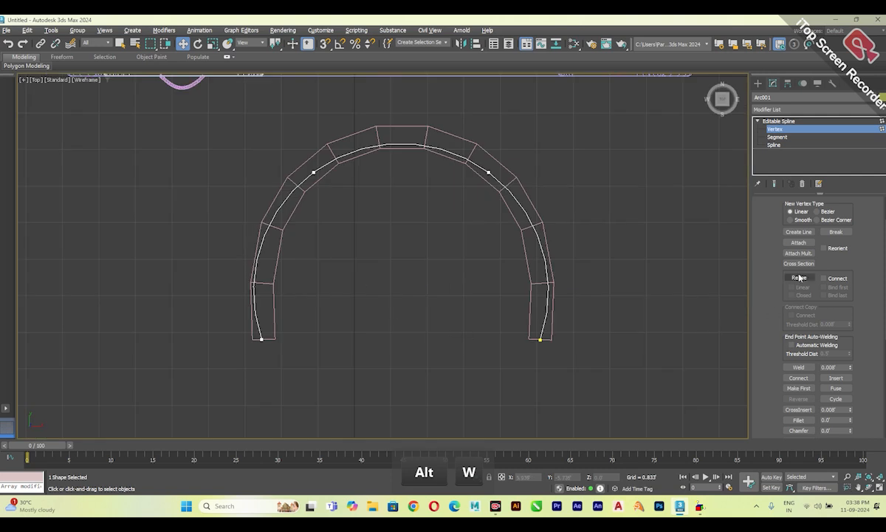
{"action": "left_click", "coordinate": [547, 294]}
{"action": "left_click", "coordinate": [253, 297]}
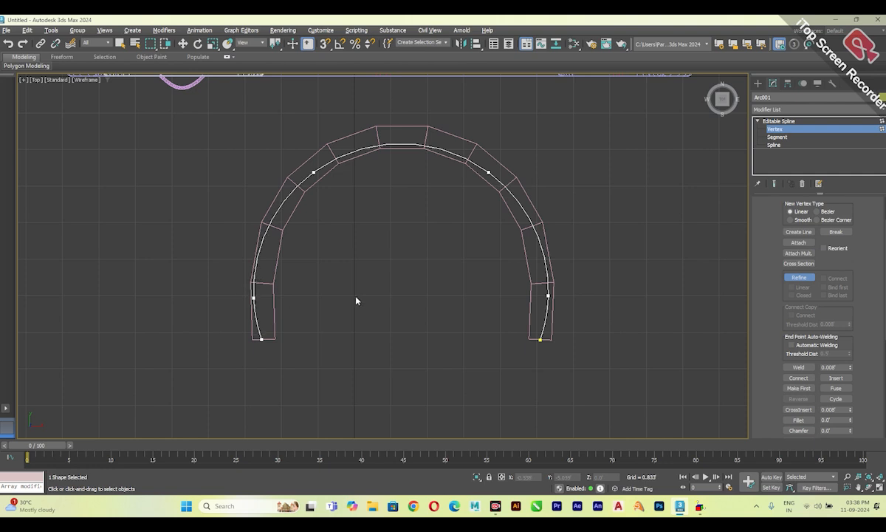
{"action": "key", "text": "alt+w"}
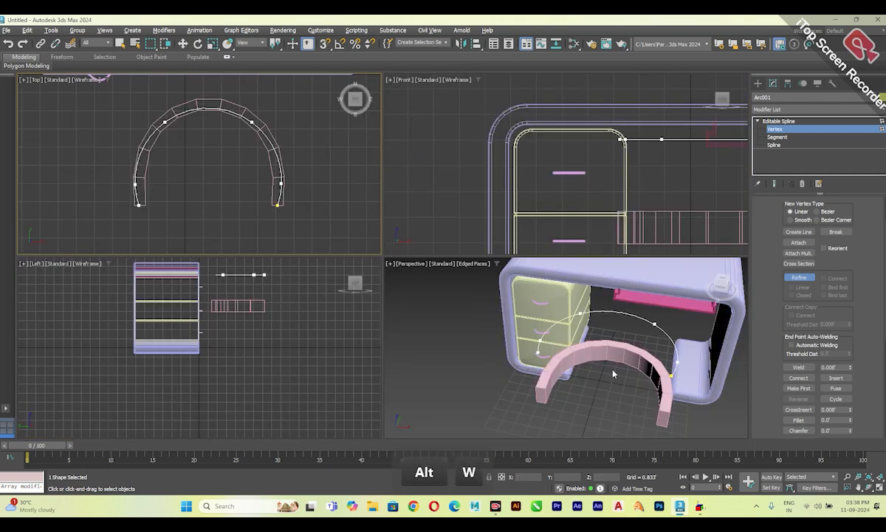
{"action": "key", "text": "alt+w"}
{"action": "middle_click_drag", "start_coordinate": [549, 363], "coordinate": [551, 358], "text": "alt"}
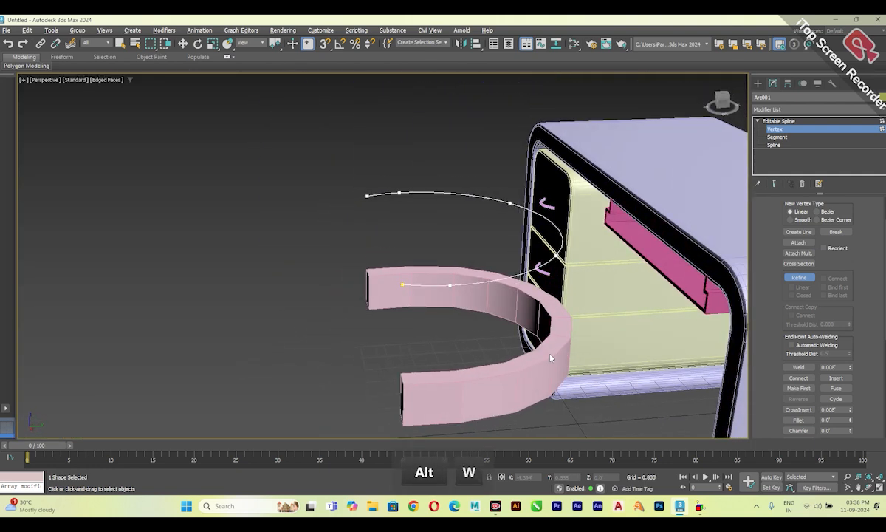
Step: Lower the arc's two end vertices to about Z 4.34' so they sit on top of the half ring's ends
{"action": "key", "text": "w"}
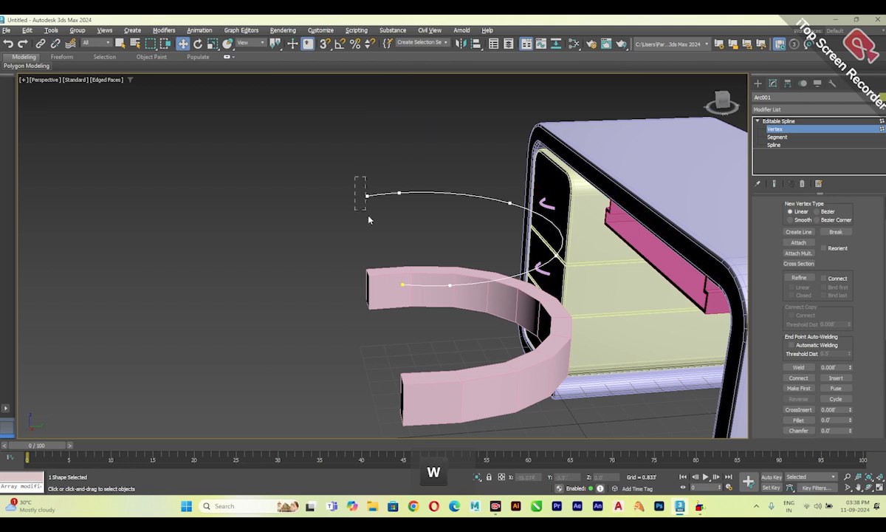
{"action": "left_click_drag", "start_coordinate": [403, 298], "coordinate": [403, 297]}
{"action": "left_click_drag", "start_coordinate": [399, 255], "coordinate": [407, 340]}
{"action": "middle_click_drag", "start_coordinate": [407, 340], "coordinate": [458, 369], "text": "alt"}
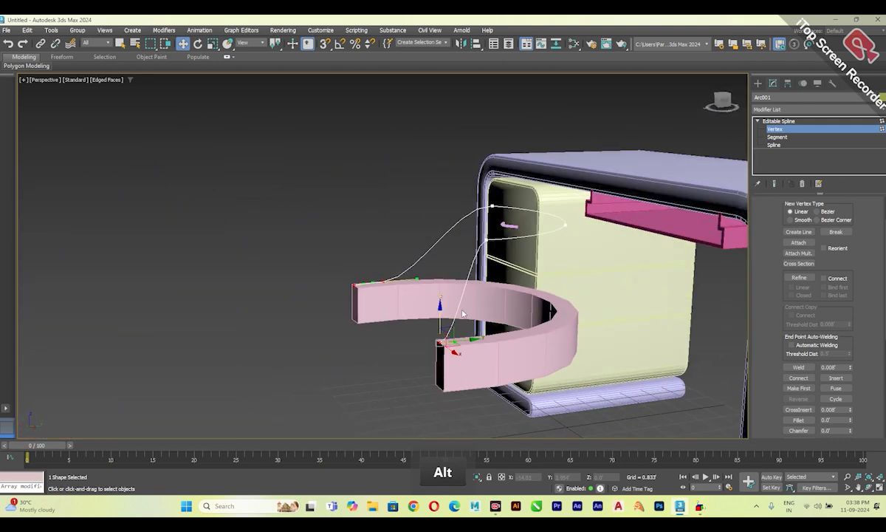
{"action": "middle_click_drag", "start_coordinate": [517, 225], "coordinate": [317, 195], "text": "alt"}
{"action": "key", "text": "ctrl+z"}
{"action": "left_click_drag", "start_coordinate": [378, 211], "coordinate": [382, 251]}
{"action": "middle_click_drag", "start_coordinate": [383, 251], "coordinate": [369, 277], "text": "alt"}
Step: In the Left view, adjust the Bezier handles of the two upper bend vertices to round the curve's bend
{"action": "key", "text": "alt+w"}
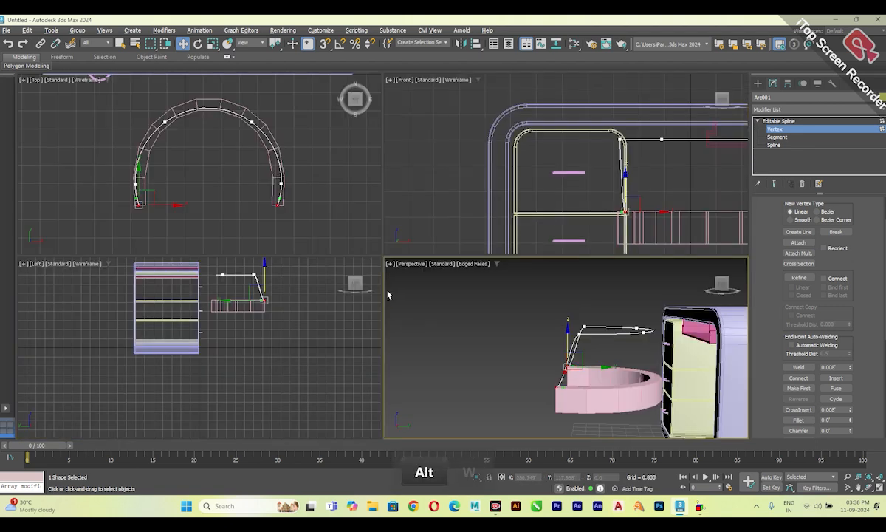
{"action": "key", "text": "alt+w"}
{"action": "scroll", "coordinate": [507, 190], "scroll_direction": "up", "scroll_amount": 6}
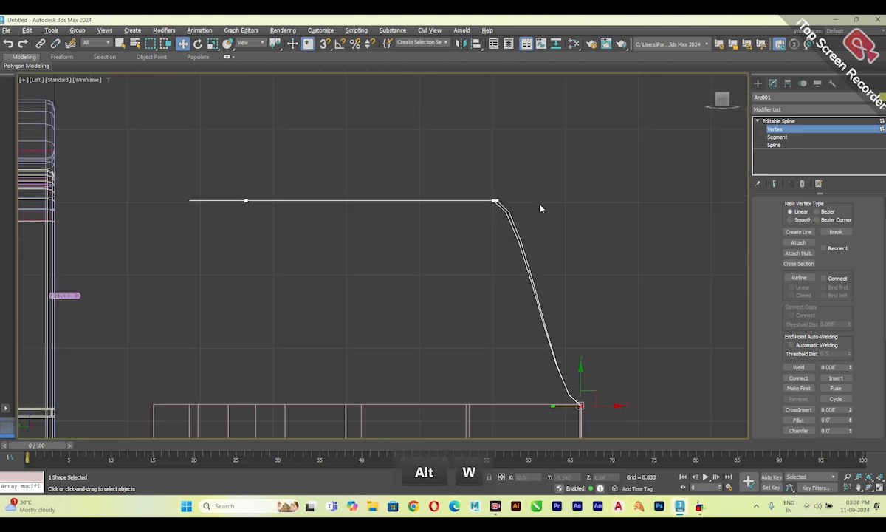
{"action": "middle_click_drag", "start_coordinate": [507, 190], "coordinate": [533, 169]}
{"action": "left_click_drag", "start_coordinate": [529, 145], "coordinate": [455, 189]}
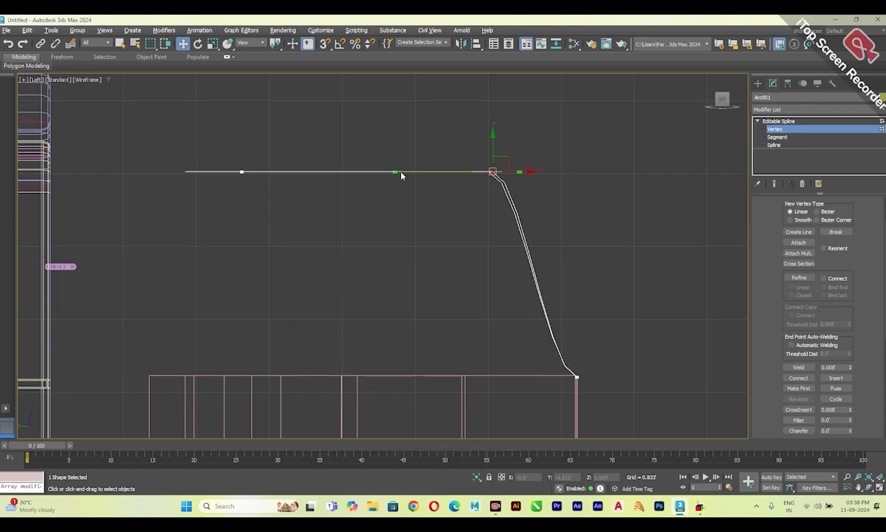
{"action": "left_click_drag", "start_coordinate": [394, 169], "coordinate": [407, 152]}
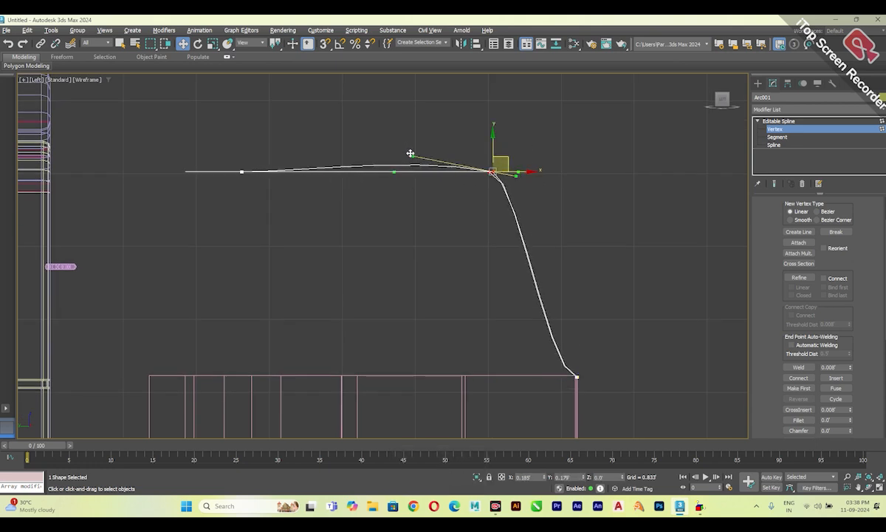
{"action": "mouse_move", "coordinate": [518, 172]}
{"action": "left_mouse_down"}
{"action": "mouse_move", "coordinate": [530, 180]}
{"action": "mouse_move", "coordinate": [525, 173]}
{"action": "mouse_move", "coordinate": [551, 174]}
{"action": "mouse_move", "coordinate": [530, 167]}
{"action": "left_mouse_up"}
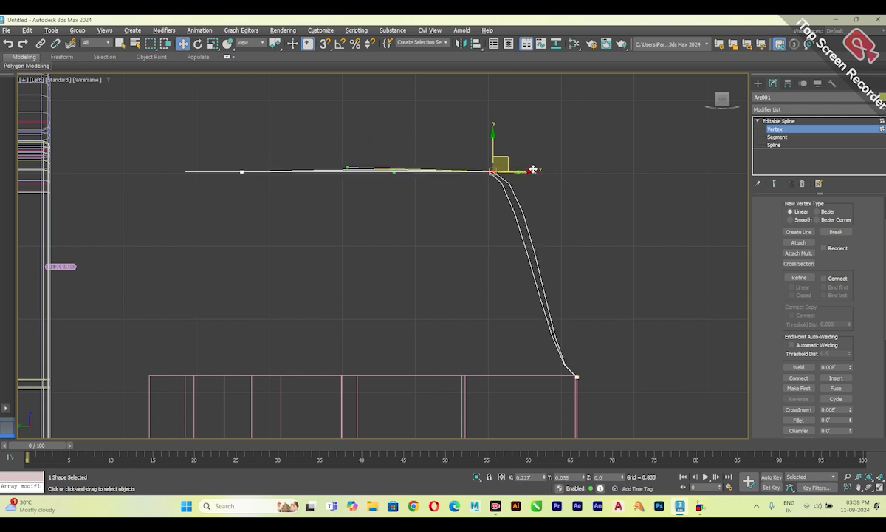
{"action": "left_click", "coordinate": [492, 210]}
{"action": "left_click", "coordinate": [488, 169]}
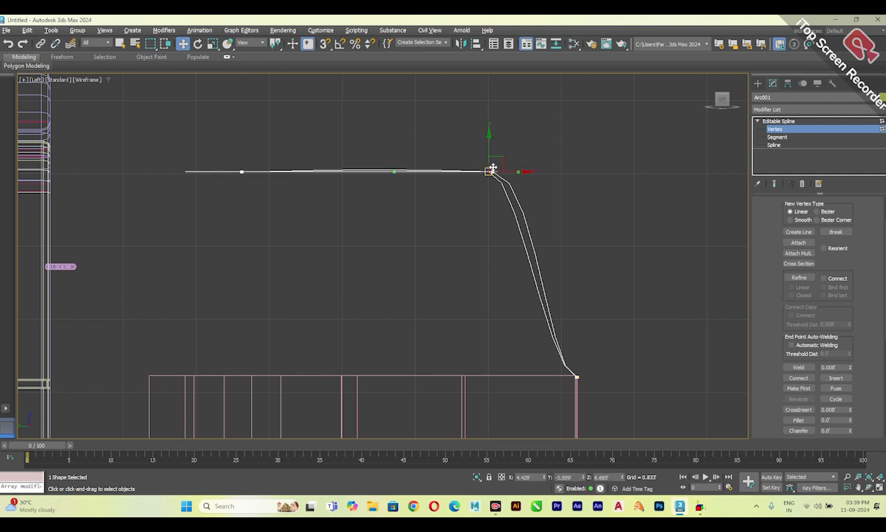
{"action": "left_click_drag", "start_coordinate": [393, 169], "coordinate": [357, 157]}
{"action": "left_click_drag", "start_coordinate": [524, 174], "coordinate": [534, 172]}
Step: Lower both bend vertices to about Z 6.5' and adjust one vertex's handles to line up the two curve sides
{"action": "mouse_move", "coordinate": [547, 135]}
{"action": "left_mouse_down"}
{"action": "mouse_move", "coordinate": [463, 200]}
{"action": "mouse_move", "coordinate": [486, 148]}
{"action": "mouse_move", "coordinate": [485, 164]}
{"action": "left_mouse_up"}
{"action": "left_click_drag", "start_coordinate": [537, 185], "coordinate": [534, 188]}
{"action": "left_click", "coordinate": [397, 198]}
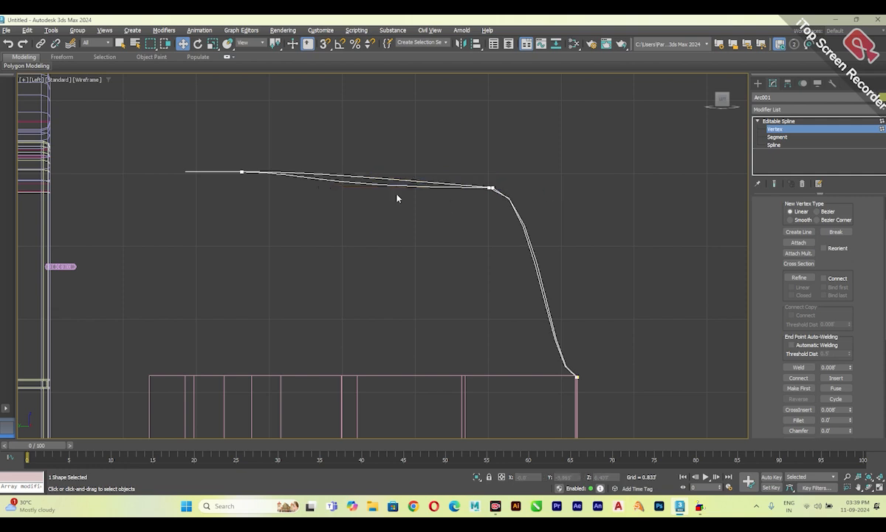
{"action": "left_click", "coordinate": [486, 186]}
{"action": "left_click_drag", "start_coordinate": [319, 185], "coordinate": [319, 176]}
{"action": "left_click_drag", "start_coordinate": [540, 189], "coordinate": [542, 192]}
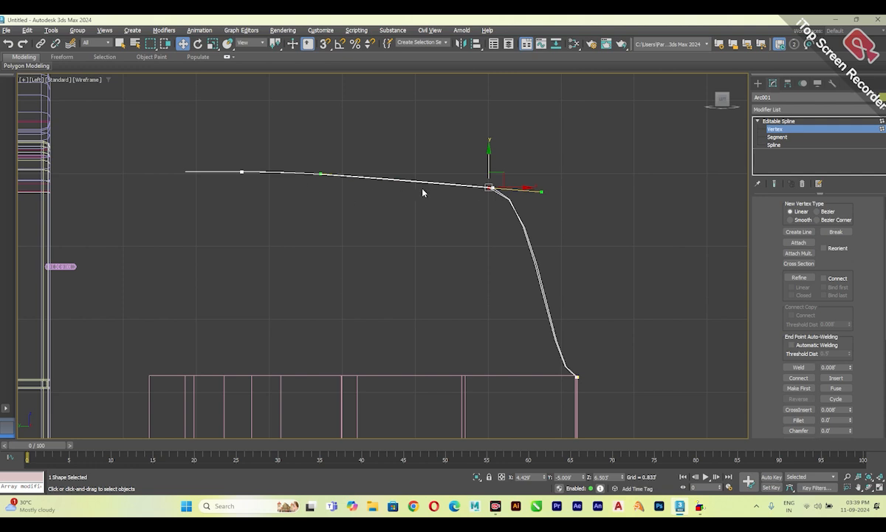
Step: Turn the Bezier handle of one end vertex upward along the curve, keeping the spline open
{"action": "left_click", "coordinate": [576, 375]}
{"action": "left_click_drag", "start_coordinate": [545, 374], "coordinate": [589, 364]}
{"action": "left_click", "coordinate": [461, 266]}
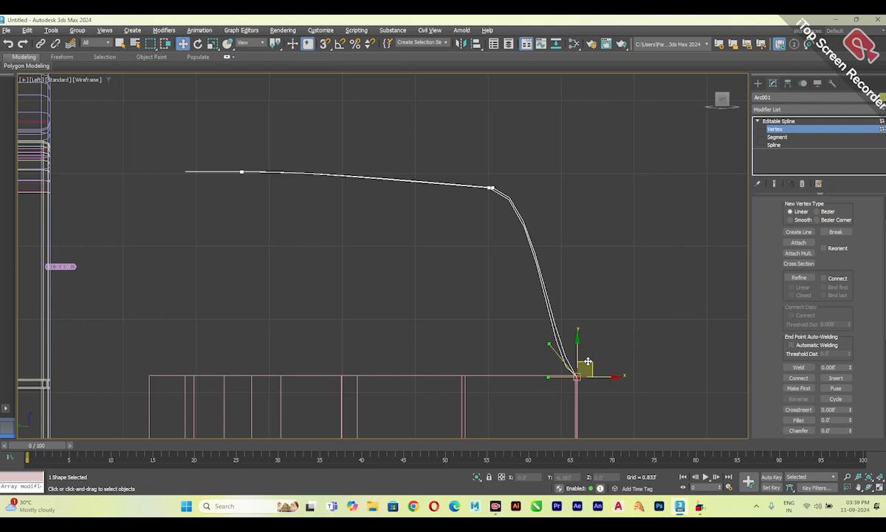
{"action": "left_click_drag", "start_coordinate": [549, 344], "coordinate": [568, 336]}
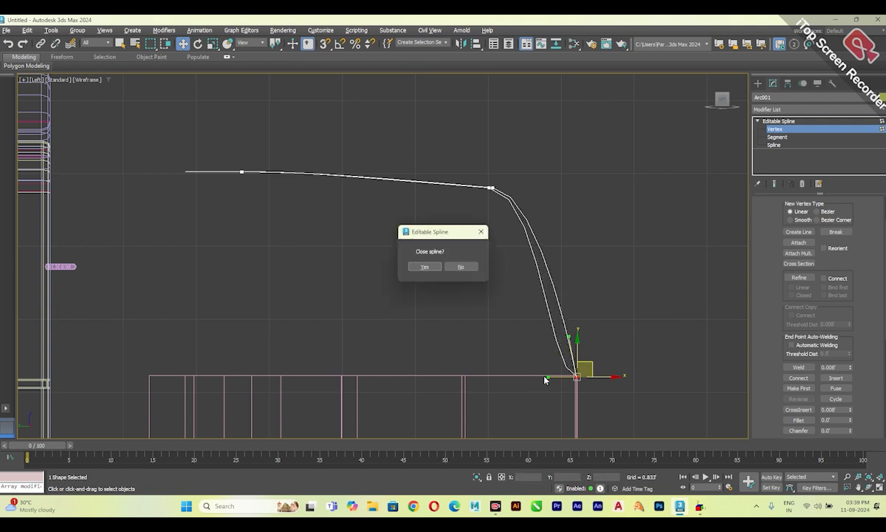
{"action": "left_click", "coordinate": [460, 266]}
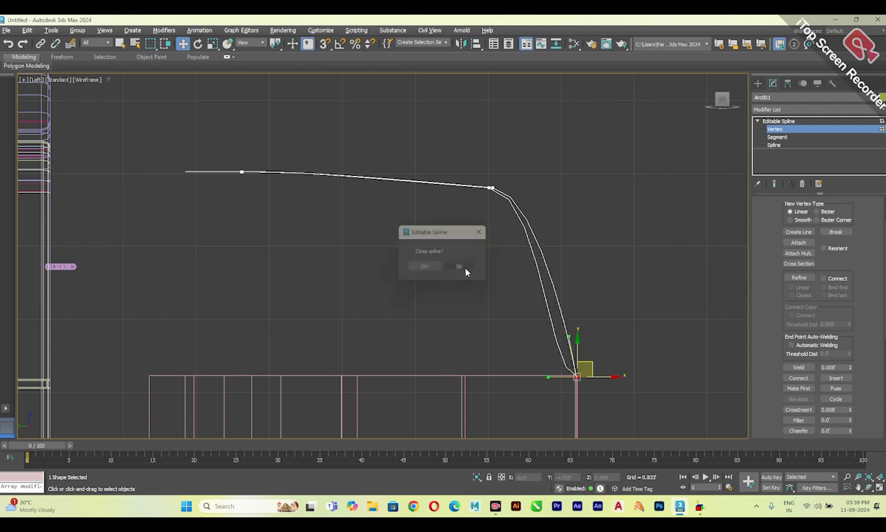
Step: Turn the other end vertex's Bezier handle upward to match the opposite side of the curve
{"action": "left_click", "coordinate": [574, 375]}
{"action": "scroll", "coordinate": [562, 365], "scroll_direction": "up", "scroll_amount": 8}
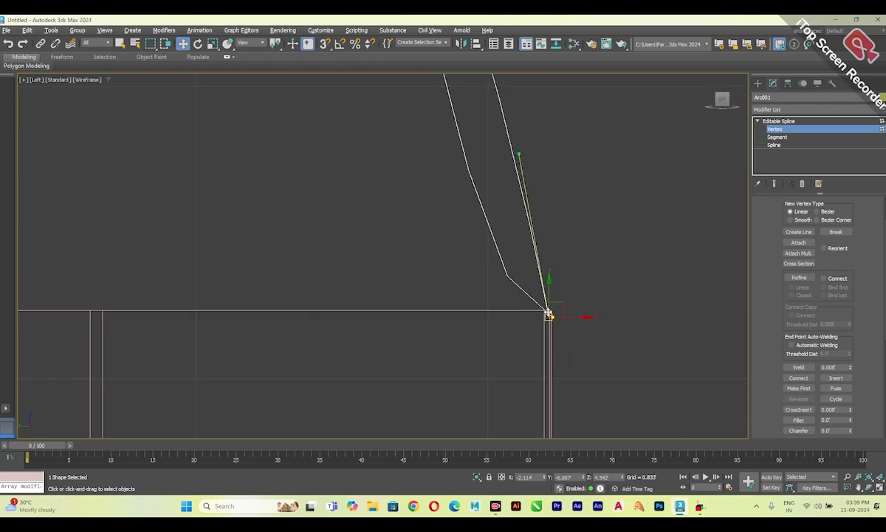
{"action": "scroll", "coordinate": [543, 319], "scroll_direction": "up", "scroll_amount": 4}
{"action": "scroll", "coordinate": [566, 318], "scroll_direction": "down", "scroll_amount": 3}
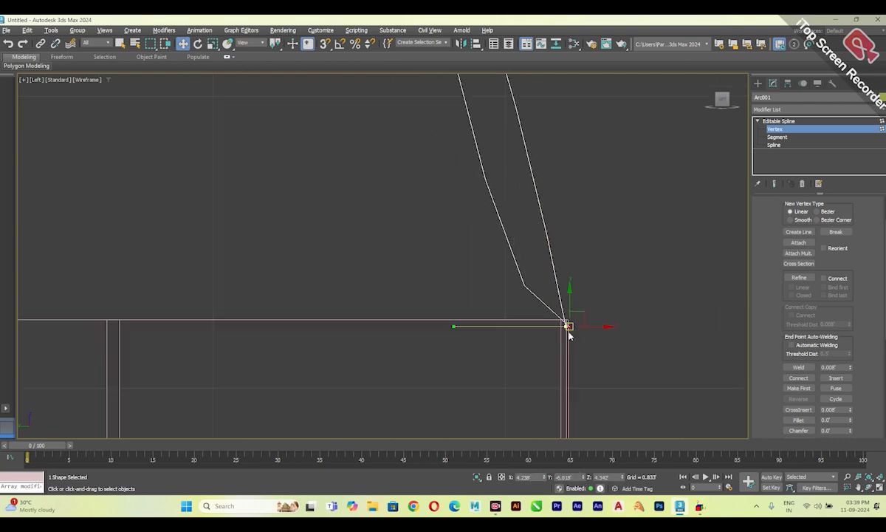
{"action": "mouse_move", "coordinate": [452, 323]}
{"action": "left_mouse_down"}
{"action": "mouse_move", "coordinate": [524, 261]}
{"action": "mouse_move", "coordinate": [540, 199]}
{"action": "mouse_move", "coordinate": [529, 201]}
{"action": "left_mouse_up"}
Step: Leave the spline's vertex editing and select the half ring in the Perspective view
{"action": "scroll", "coordinate": [529, 203], "scroll_direction": "down", "scroll_amount": 3}
{"action": "key", "text": "p"}
{"action": "mouse_move", "coordinate": [529, 202]}
{"action": "middle_mouse_down", "text": "alt"}
{"action": "mouse_move", "coordinate": [477, 271]}
{"action": "mouse_move", "coordinate": [422, 251]}
{"action": "mouse_move", "coordinate": [437, 247]}
{"action": "mouse_move", "coordinate": [471, 264]}
{"action": "mouse_move", "coordinate": [495, 257]}
{"action": "middle_mouse_up", "text": "alt"}
{"action": "left_click", "coordinate": [780, 120]}
{"action": "left_click", "coordinate": [574, 316]}
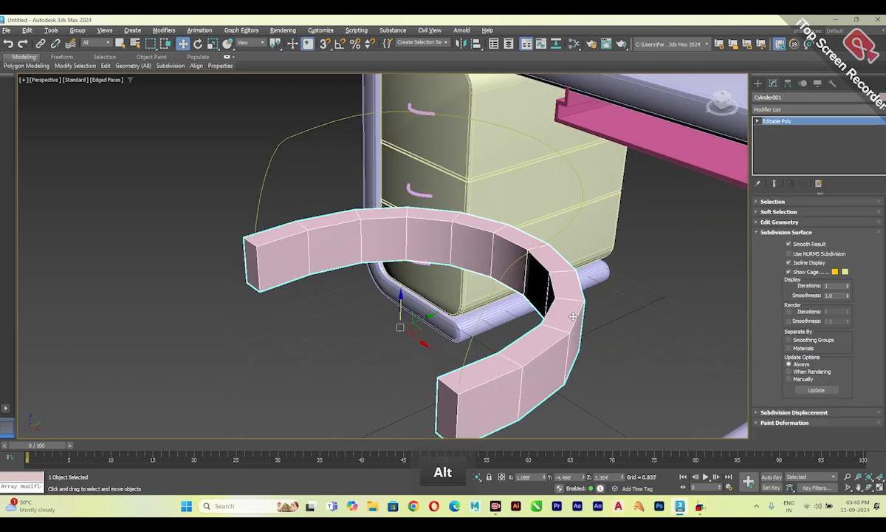
{"action": "scroll", "coordinate": [573, 316], "scroll_direction": "down", "scroll_amount": 3}
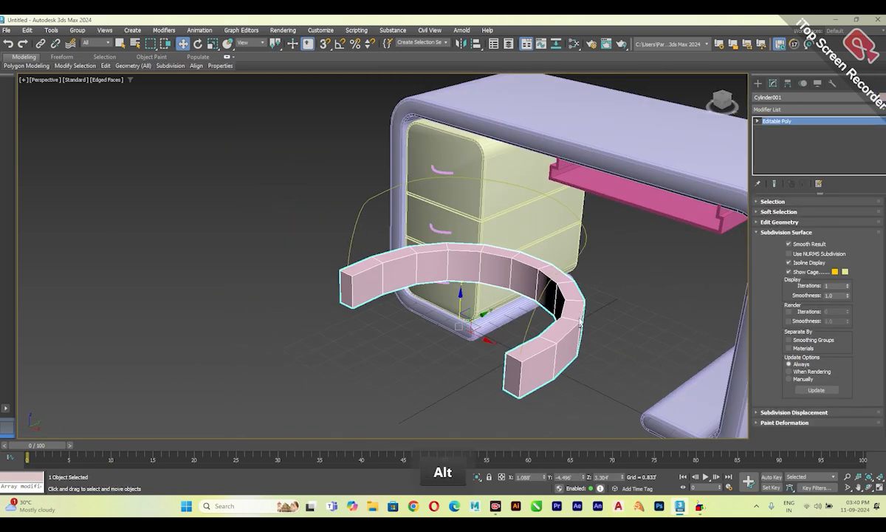
Step: Extrude the top polygon at the half ring's near end along the arc spline with 16 segments
{"action": "key", "text": "4"}
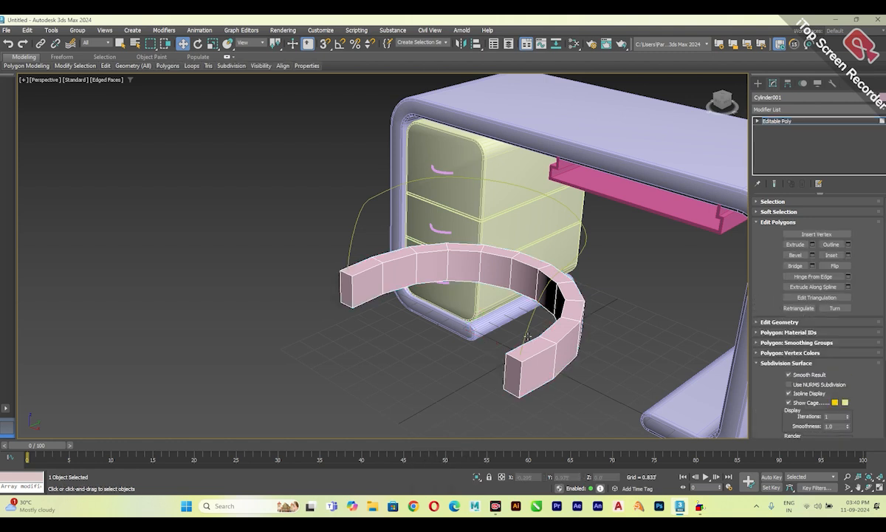
{"action": "left_click", "coordinate": [531, 339]}
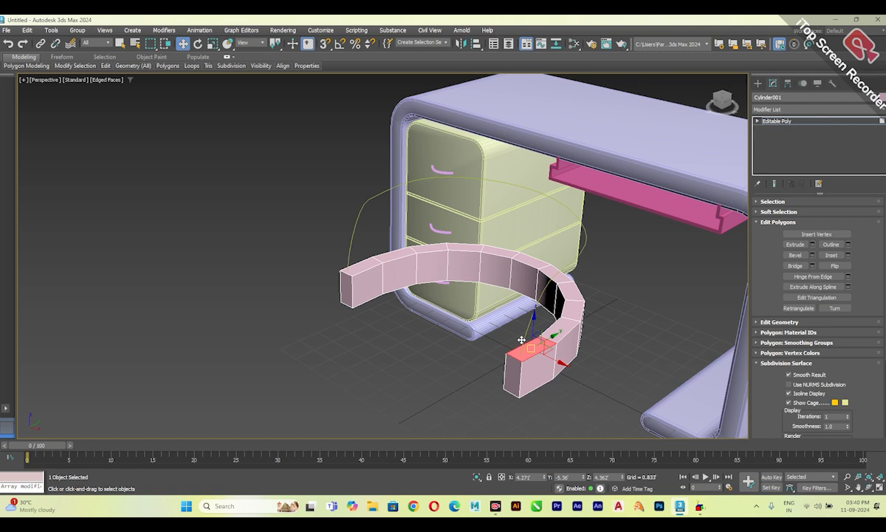
{"action": "middle_click_drag", "start_coordinate": [526, 343], "coordinate": [551, 279], "text": "alt"}
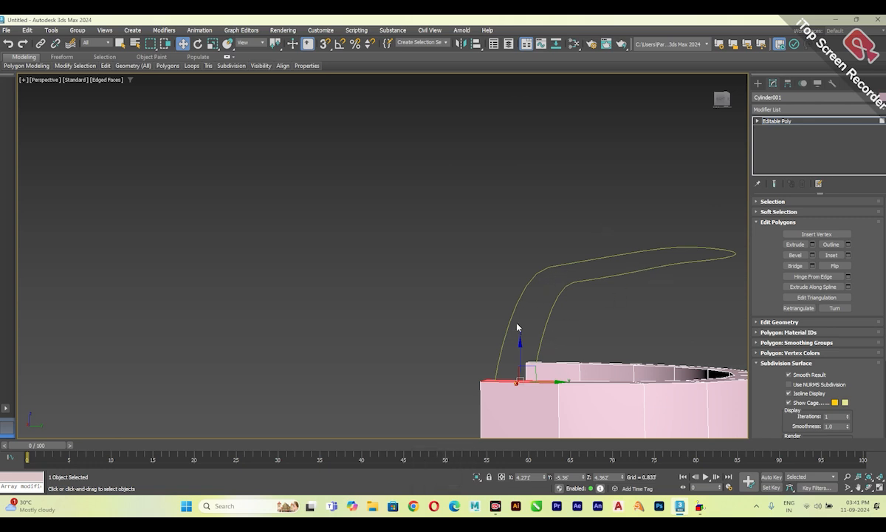
{"action": "middle_click_drag", "start_coordinate": [480, 339], "coordinate": [488, 374], "text": "alt"}
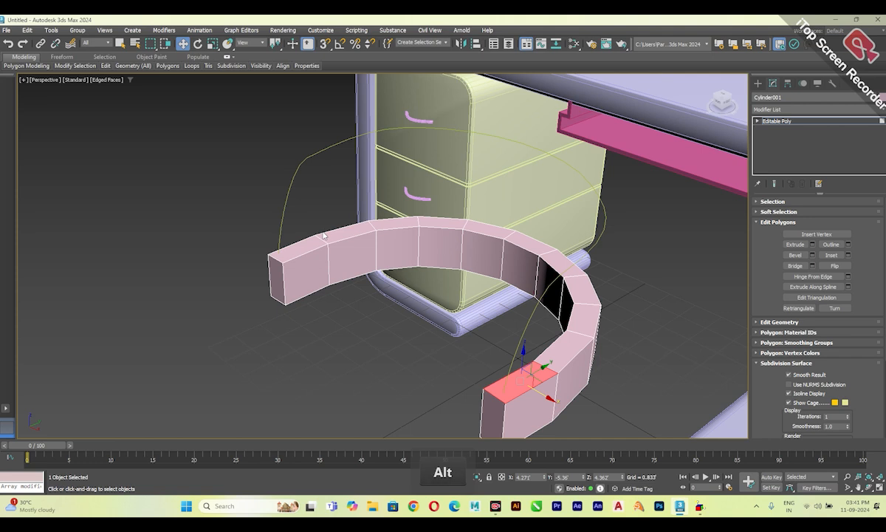
{"action": "middle_click_drag", "start_coordinate": [363, 246], "coordinate": [512, 379], "text": "alt"}
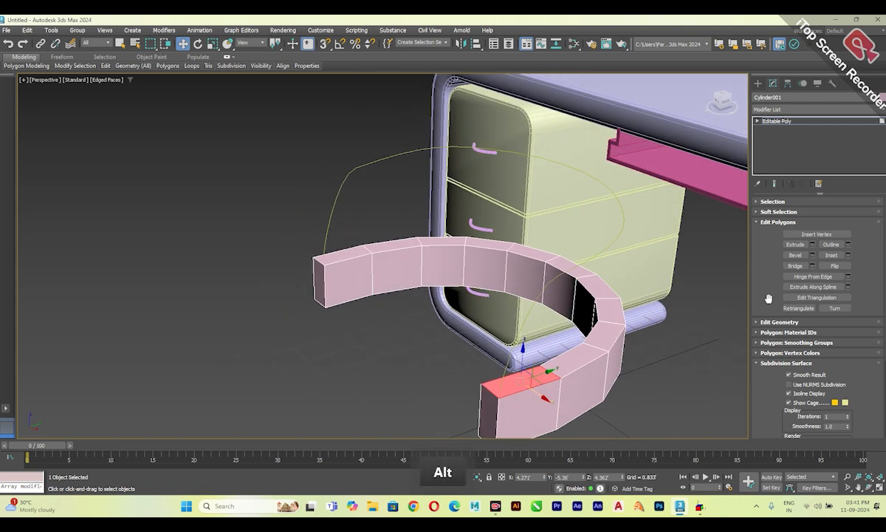
{"action": "left_click", "coordinate": [849, 288]}
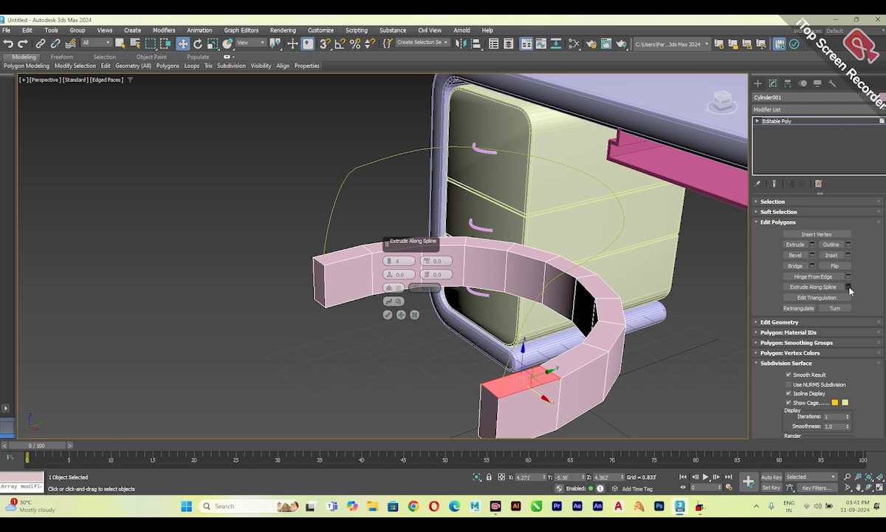
{"action": "left_click", "coordinate": [393, 301]}
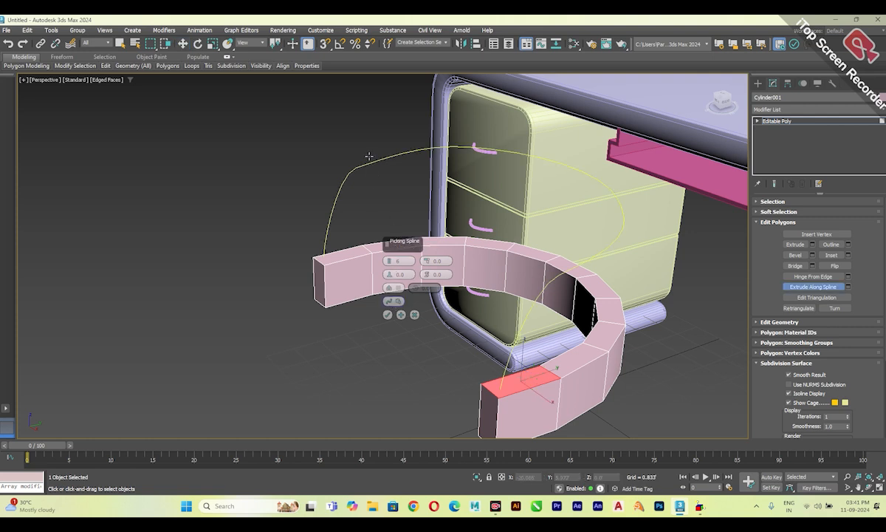
{"action": "left_click", "coordinate": [368, 157]}
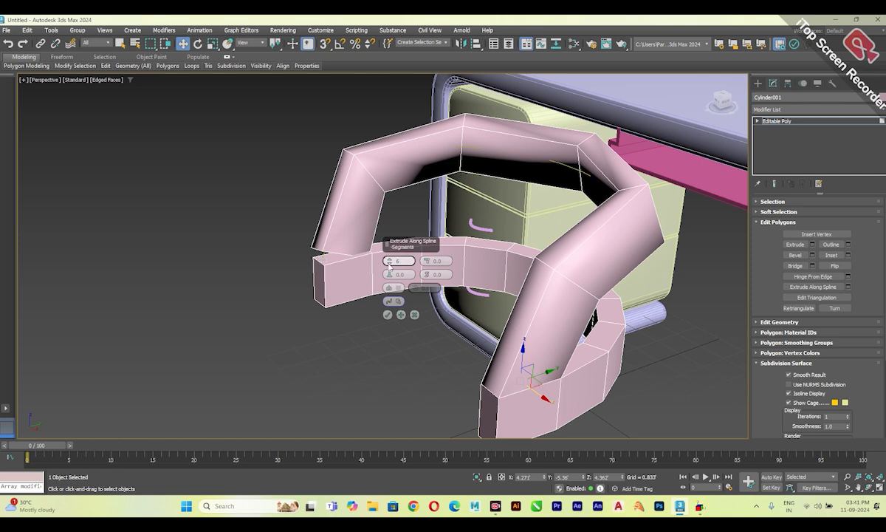
{"action": "left_click_drag", "start_coordinate": [390, 261], "coordinate": [388, 237]}
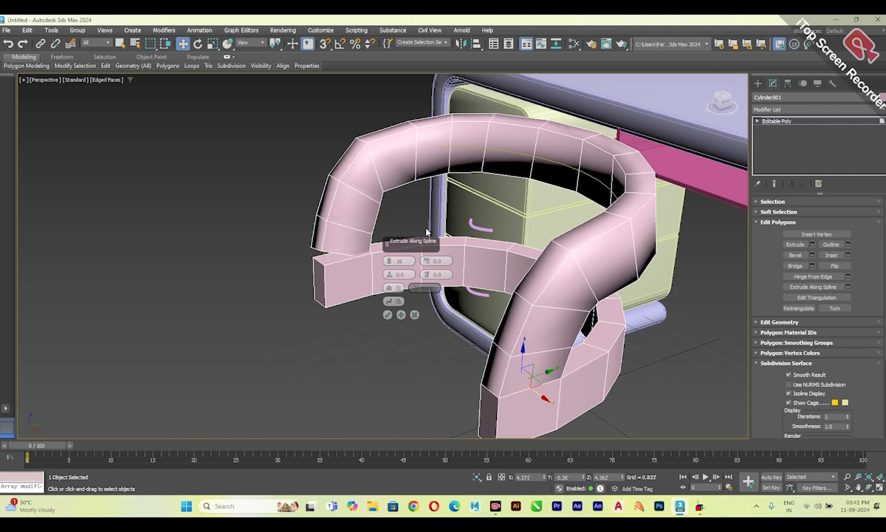
{"action": "left_click", "coordinate": [387, 314]}
Step: Delete the extrusion's end polygon and the top polygon it faces at the half ring's other end
{"action": "middle_click_drag", "start_coordinate": [387, 315], "coordinate": [359, 264], "text": "alt"}
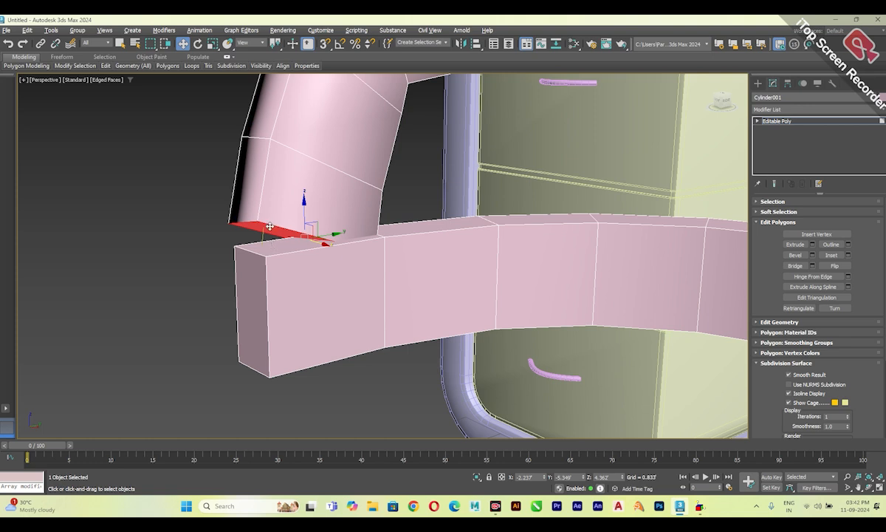
{"action": "key", "text": "Delete"}
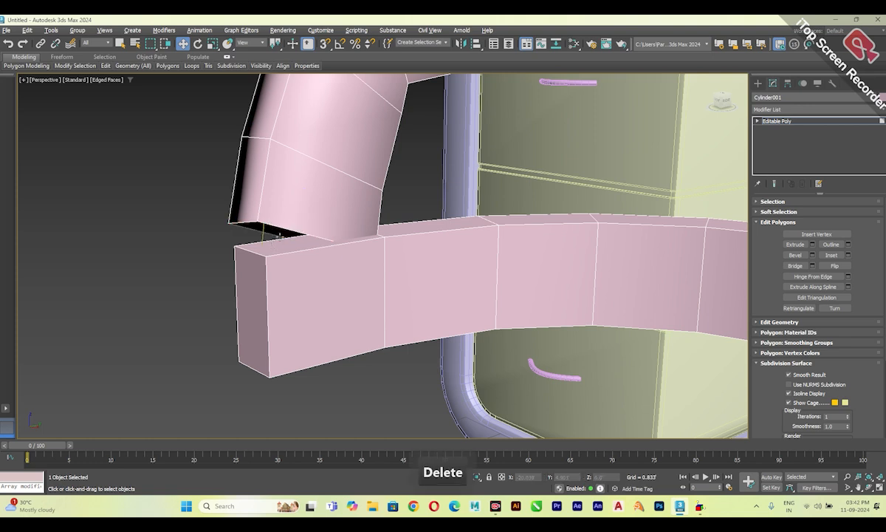
{"action": "left_click", "coordinate": [280, 237]}
{"action": "key", "text": "Delete"}
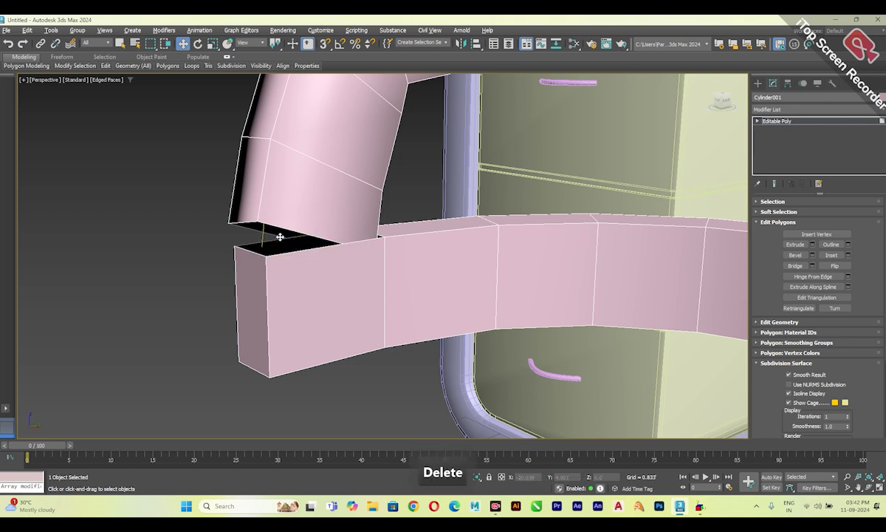
Step: In wireframe display, raise the two inner corner vertices of the extrusion's open end, the second to about Z 4.39'
{"action": "middle_click_drag", "start_coordinate": [280, 238], "coordinate": [390, 251], "text": "alt"}
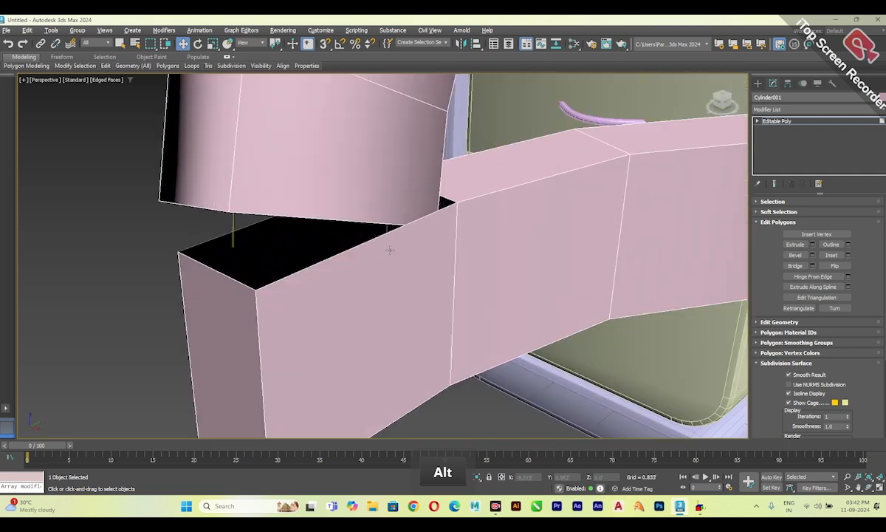
{"action": "scroll", "coordinate": [390, 250], "scroll_direction": "up", "scroll_amount": 2}
{"action": "key", "text": "F3"}
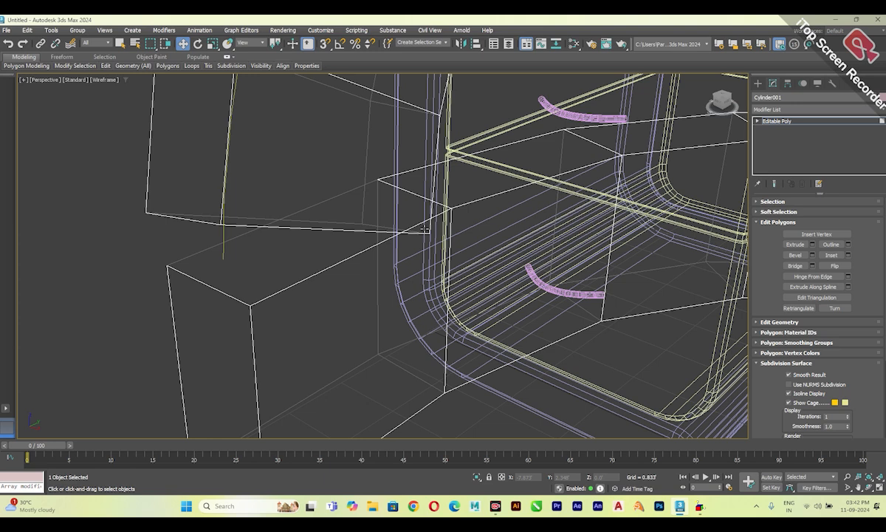
{"action": "key", "text": "1"}
{"action": "left_click", "coordinate": [426, 230]}
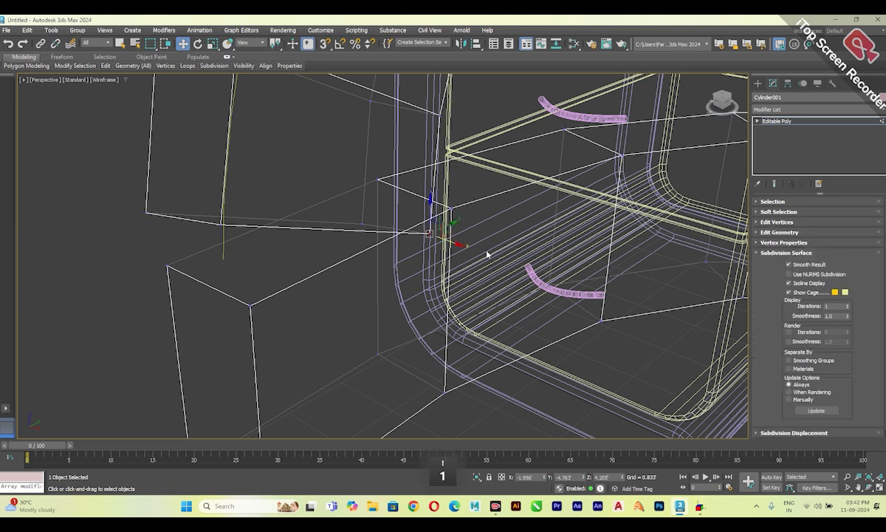
{"action": "scroll", "coordinate": [422, 226], "scroll_direction": "up", "scroll_amount": 2}
{"action": "left_click_drag", "start_coordinate": [440, 216], "coordinate": [416, 155]}
{"action": "left_click", "coordinate": [302, 224]}
{"action": "left_click_drag", "start_coordinate": [301, 198], "coordinate": [304, 83]}
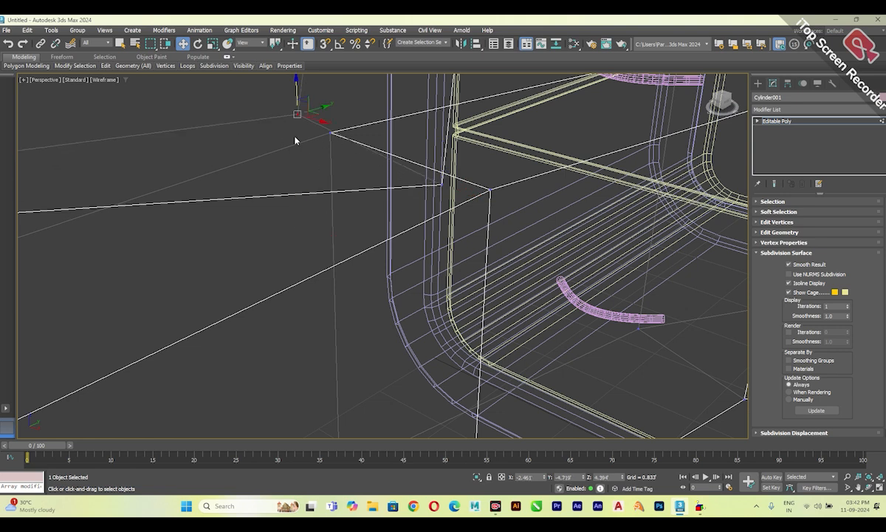
Step: Target-weld the corner vertices of the extrusion's open end onto the matching corners of the half ring's open end
{"action": "key", "text": "F3"}
{"action": "mouse_move", "coordinate": [376, 200]}
{"action": "middle_mouse_down", "text": "alt"}
{"action": "mouse_move", "coordinate": [380, 122]}
{"action": "mouse_move", "coordinate": [447, 156]}
{"action": "mouse_move", "coordinate": [615, 172]}
{"action": "mouse_move", "coordinate": [398, 171]}
{"action": "middle_mouse_up", "text": "alt"}
{"action": "scroll", "coordinate": [397, 171], "scroll_direction": "up", "scroll_amount": 8}
{"action": "scroll", "coordinate": [350, 198], "scroll_direction": "down", "scroll_amount": 5}
{"action": "middle_click_drag", "start_coordinate": [350, 198], "coordinate": [344, 204], "text": "alt"}
{"action": "scroll", "coordinate": [343, 205], "scroll_direction": "up", "scroll_amount": 4}
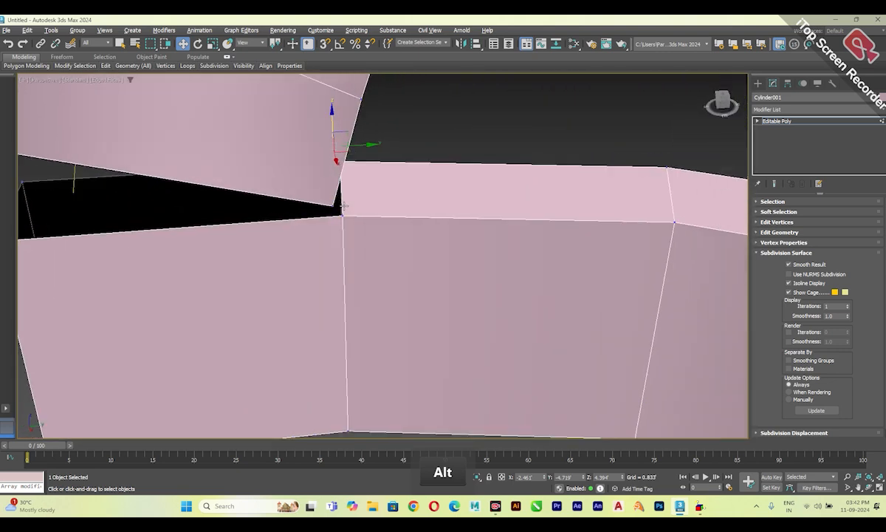
{"action": "right_click", "coordinate": [292, 153]}
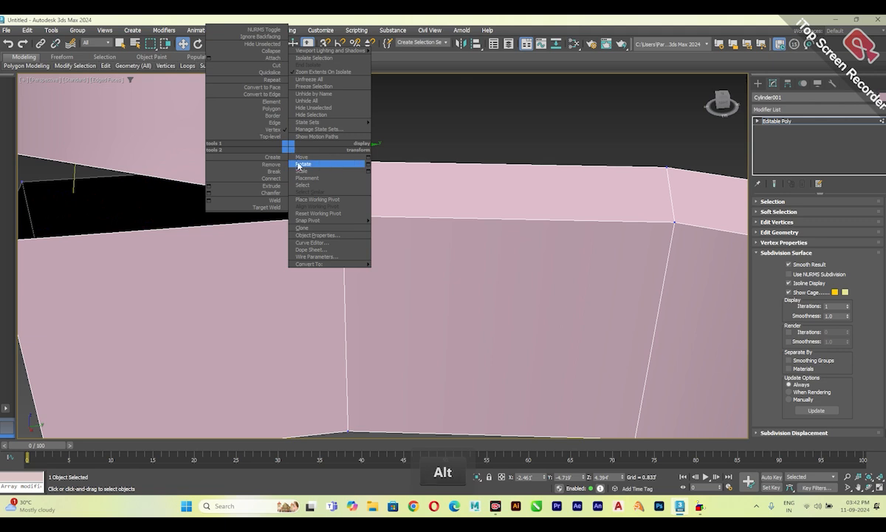
{"action": "left_click", "coordinate": [267, 207]}
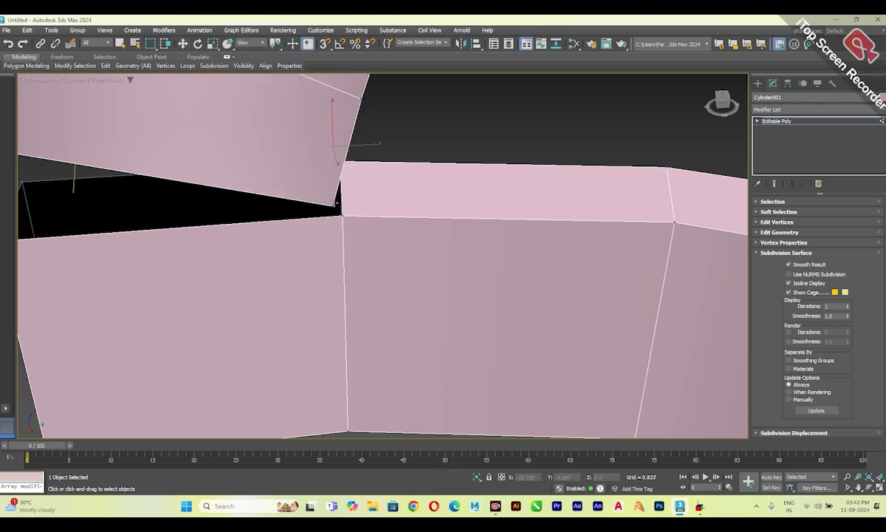
{"action": "left_click", "coordinate": [342, 215]}
{"action": "middle_click_drag", "start_coordinate": [342, 216], "coordinate": [339, 153], "text": "alt"}
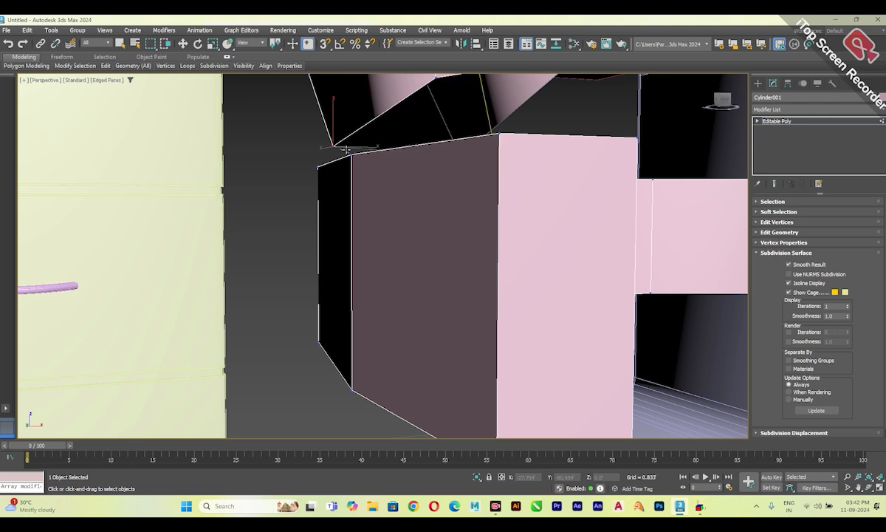
{"action": "scroll", "coordinate": [378, 180], "scroll_direction": "down", "scroll_amount": 3}
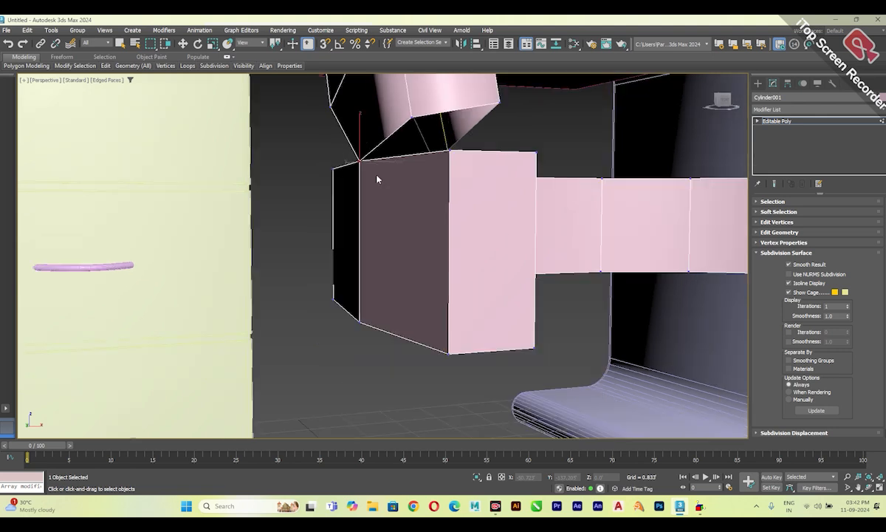
{"action": "middle_click_drag", "start_coordinate": [377, 180], "coordinate": [344, 177], "text": "alt"}
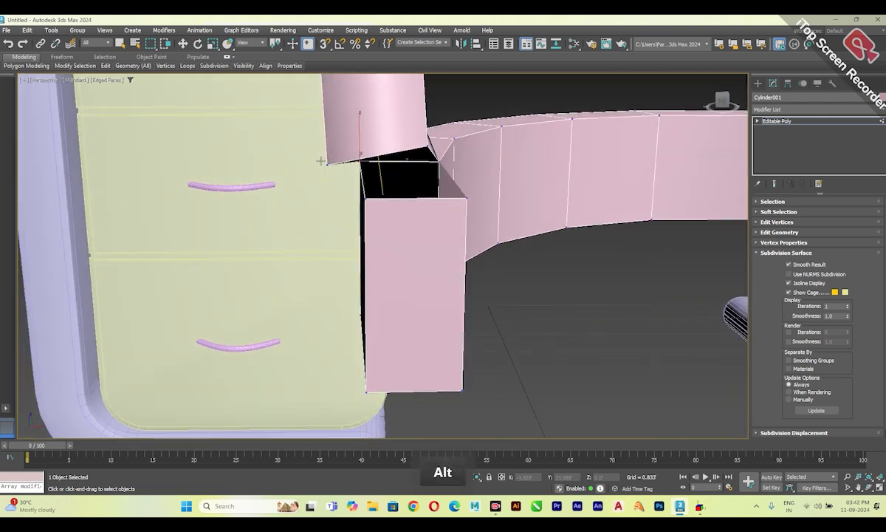
{"action": "middle_click_drag", "start_coordinate": [338, 182], "coordinate": [255, 212], "text": "alt"}
{"action": "middle_click_drag", "start_coordinate": [246, 246], "coordinate": [346, 240], "text": "alt"}
Step: In the Front view, shift the vertices just above the weld on the cabinet-side arm inward to smooth the joint
{"action": "key", "text": "alt+w"}
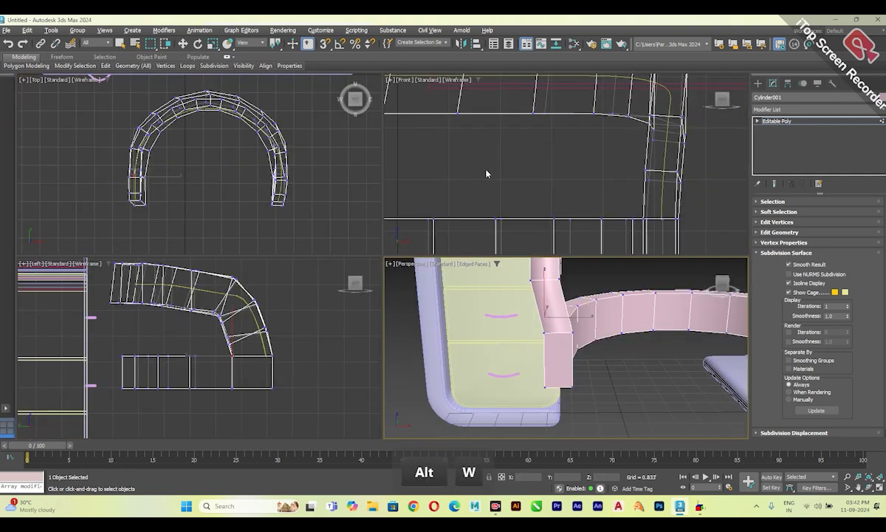
{"action": "scroll", "coordinate": [469, 181], "scroll_direction": "up", "scroll_amount": 3}
{"action": "scroll", "coordinate": [475, 181], "scroll_direction": "up", "scroll_amount": 2}
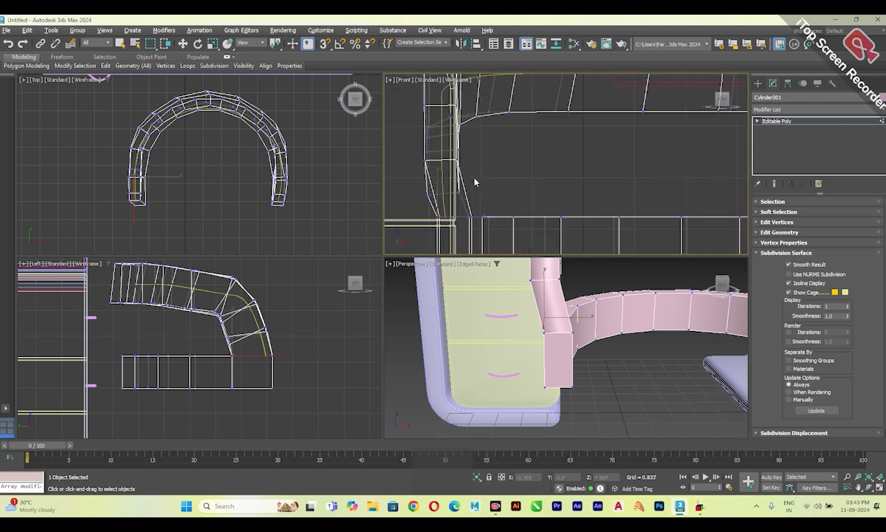
{"action": "key", "text": "w"}
{"action": "left_click_drag", "start_coordinate": [410, 172], "coordinate": [473, 188]}
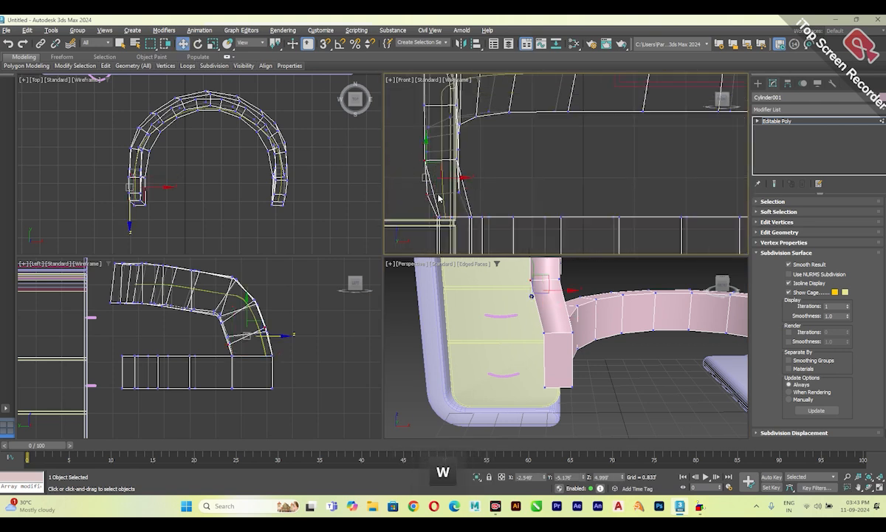
{"action": "key", "text": "alt+w"}
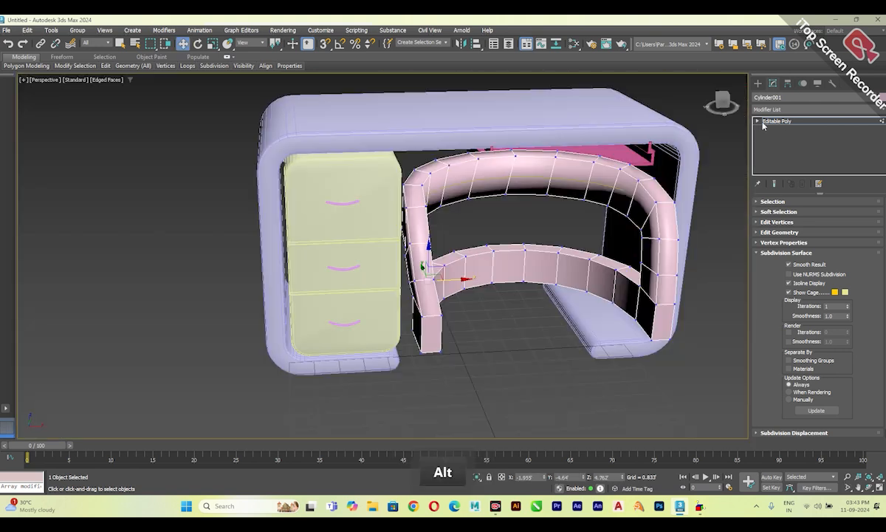
Step: Leave vertex editing and insert supporting edge loops with Swift Loop around the half ring's lower ends and along its edges
{"action": "mouse_move", "coordinate": [105, 65]}
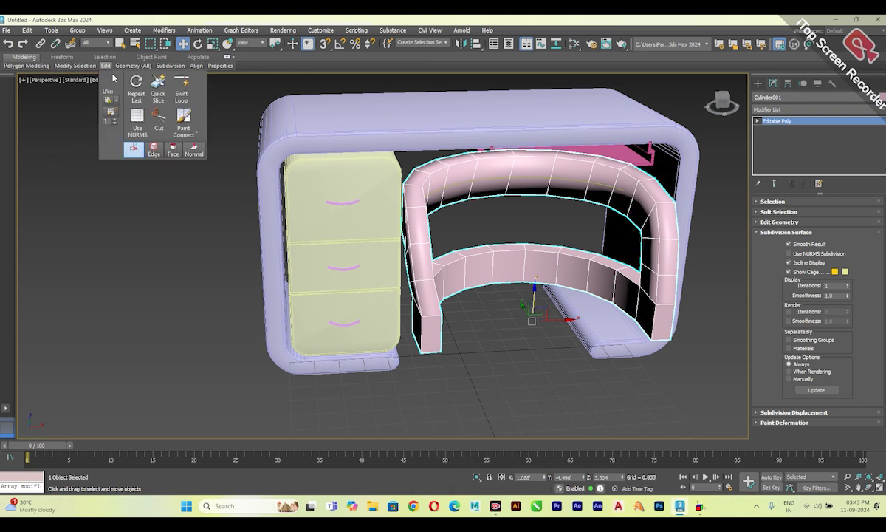
{"action": "scroll", "coordinate": [436, 310], "scroll_direction": "up", "scroll_amount": 5}
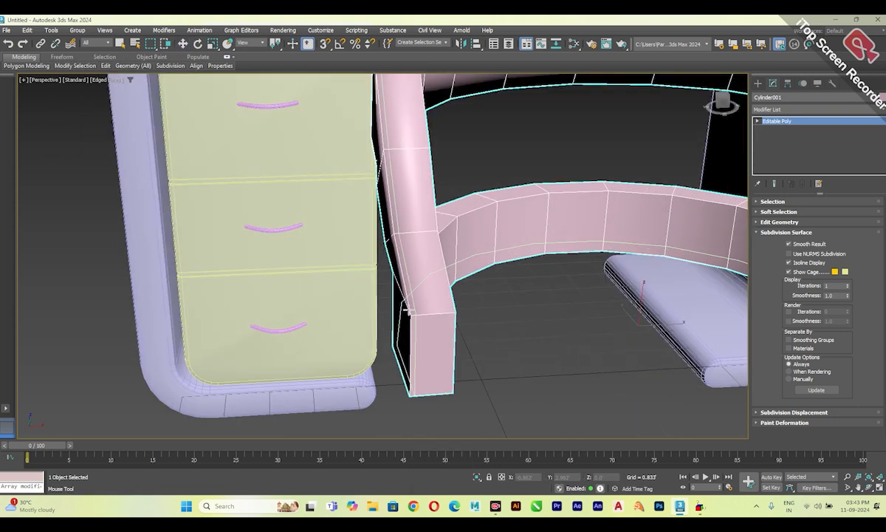
{"action": "mouse_move", "coordinate": [441, 304]}
{"action": "left_mouse_down"}
{"action": "mouse_move", "coordinate": [402, 316]}
{"action": "mouse_move", "coordinate": [403, 384]}
{"action": "left_mouse_up"}
{"action": "scroll", "coordinate": [403, 385], "scroll_direction": "down", "scroll_amount": 4}
{"action": "middle_click_drag", "start_coordinate": [403, 384], "coordinate": [453, 339], "text": "alt"}
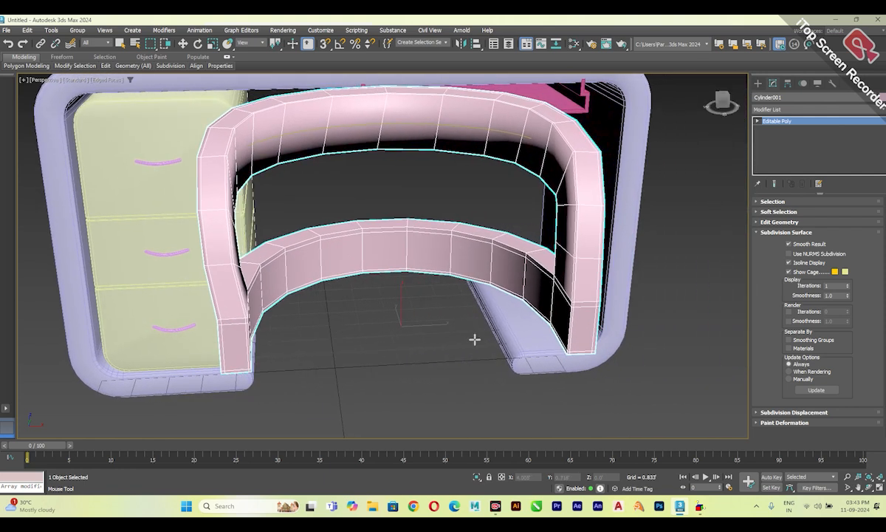
{"action": "key", "text": "w"}
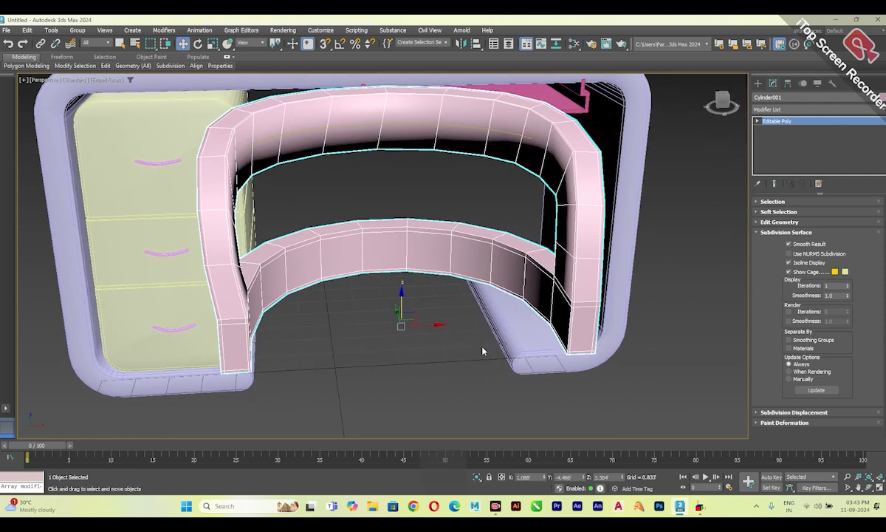
Step: Turn on NURMS subdivision for the chair frame with 2 display iterations
{"action": "left_click", "coordinate": [788, 253]}
{"action": "left_click", "coordinate": [788, 271]}
{"action": "left_click", "coordinate": [517, 310]}
{"action": "middle_click_drag", "start_coordinate": [412, 316], "coordinate": [353, 321], "text": "alt"}
Step: Move the chair frame away from the desk along the Y axis to about Y -6.73'
{"action": "left_click", "coordinate": [197, 294]}
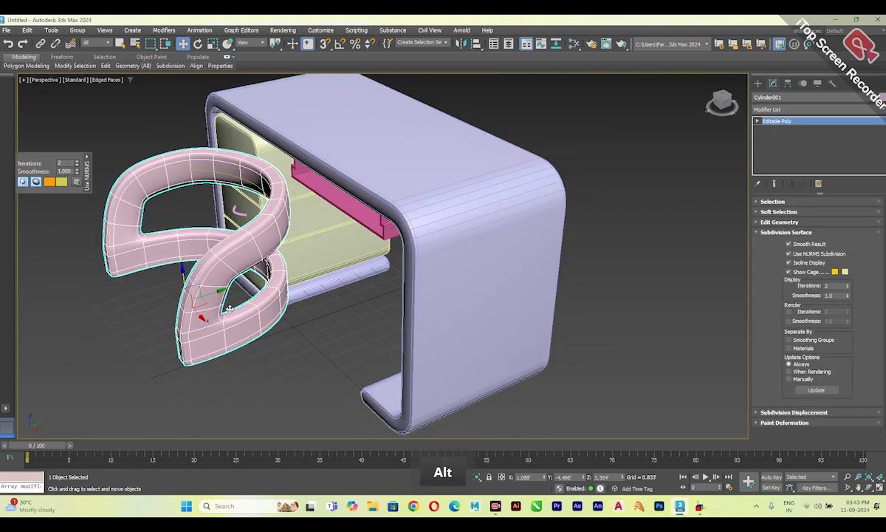
{"action": "middle_click_drag", "start_coordinate": [197, 294], "coordinate": [254, 257], "text": "alt"}
{"action": "key", "text": "alt+w"}
Step: In the Top view, create a cylinder centred inside the half ring, about 3.06' in radius and 0.5' high
{"action": "key", "text": "alt+w"}
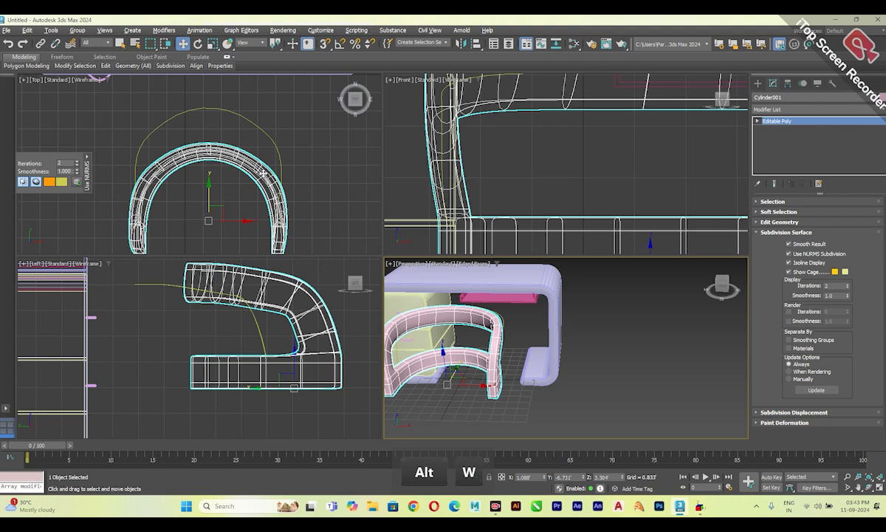
{"action": "left_click", "coordinate": [758, 84]}
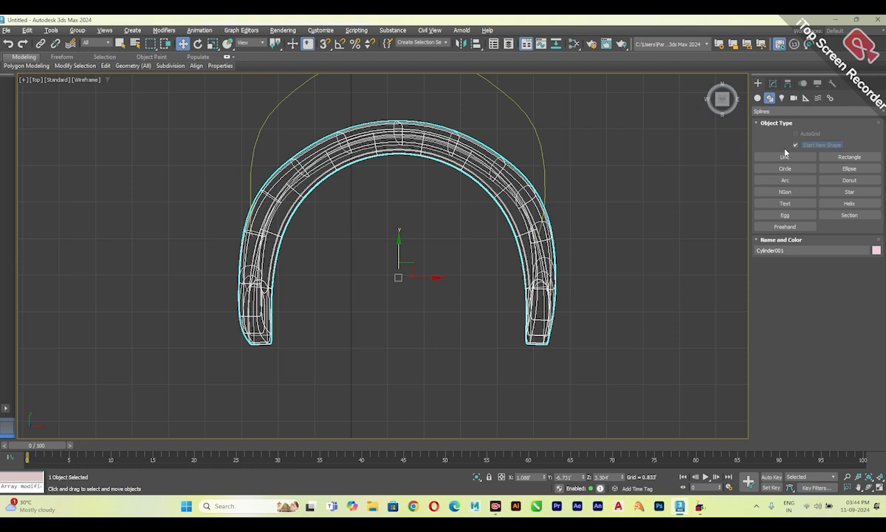
{"action": "left_click", "coordinate": [757, 99]}
{"action": "left_click", "coordinate": [785, 169]}
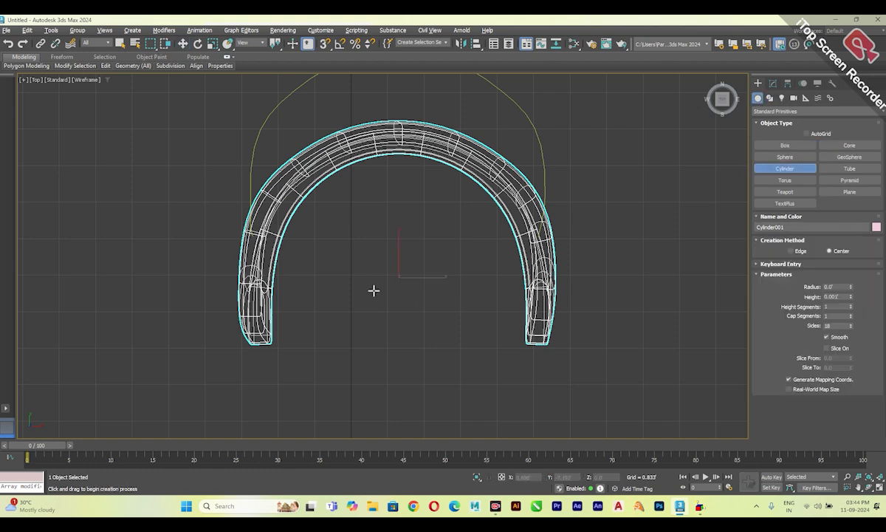
{"action": "left_click_drag", "start_coordinate": [398, 274], "coordinate": [505, 314]}
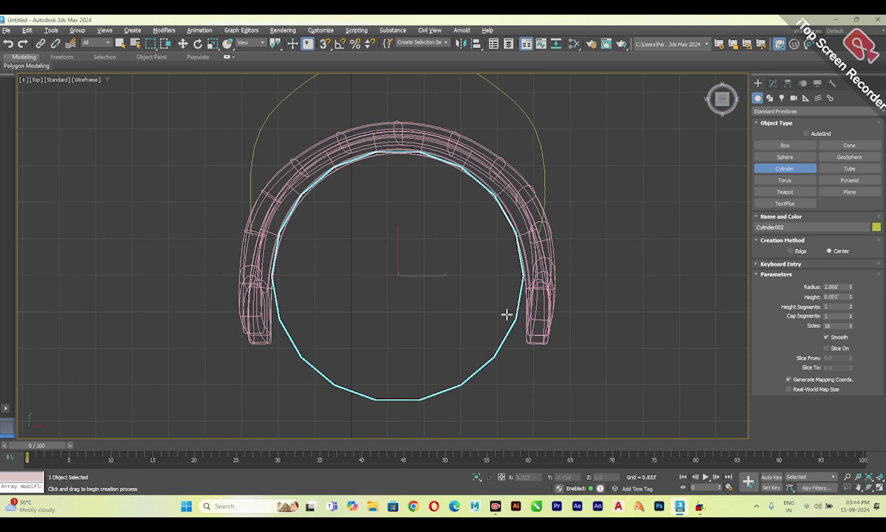
{"action": "key", "text": "alt+w"}
{"action": "left_click_drag", "start_coordinate": [475, 369], "coordinate": [466, 325]}
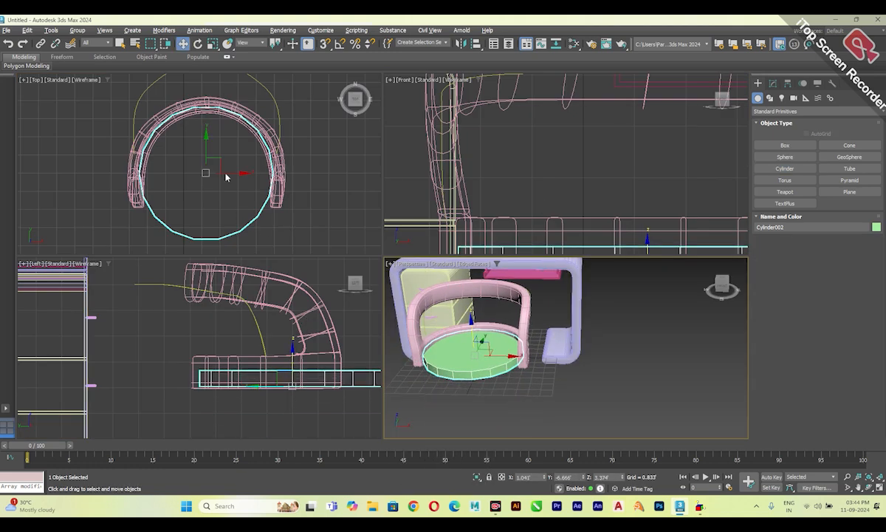
Step: Move the cylinder to about Y -6.86' and scale it uniformly to about 93.66% to fit inside the half ring
{"action": "scroll", "coordinate": [226, 177], "scroll_direction": "up", "scroll_amount": 2}
{"action": "left_click_drag", "start_coordinate": [217, 139], "coordinate": [215, 142]}
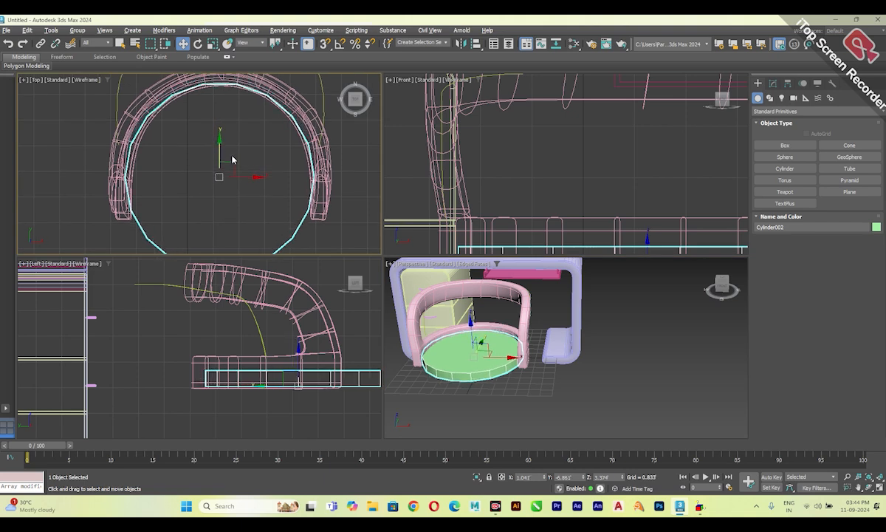
{"action": "key", "text": "r"}
{"action": "left_click_drag", "start_coordinate": [223, 167], "coordinate": [220, 172]}
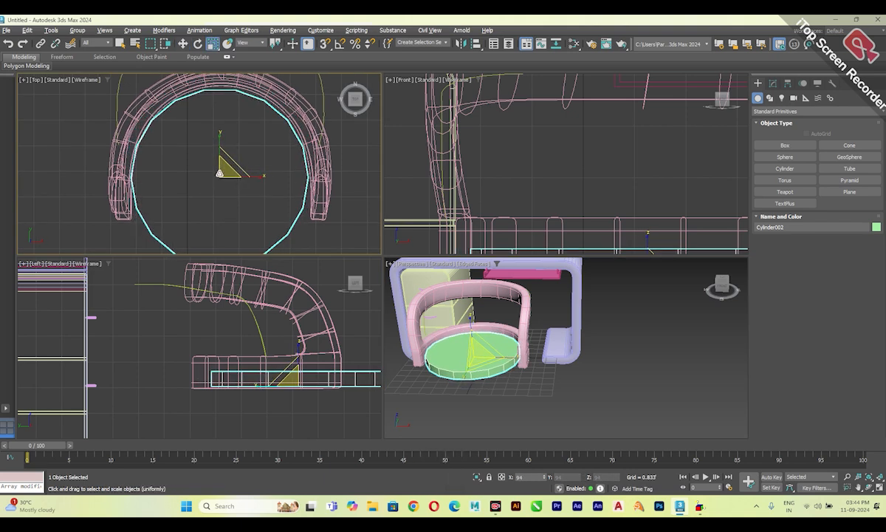
Step: Increase the cylinder's height parameter to 0.784'
{"action": "scroll", "coordinate": [213, 200], "scroll_direction": "up", "scroll_amount": 3}
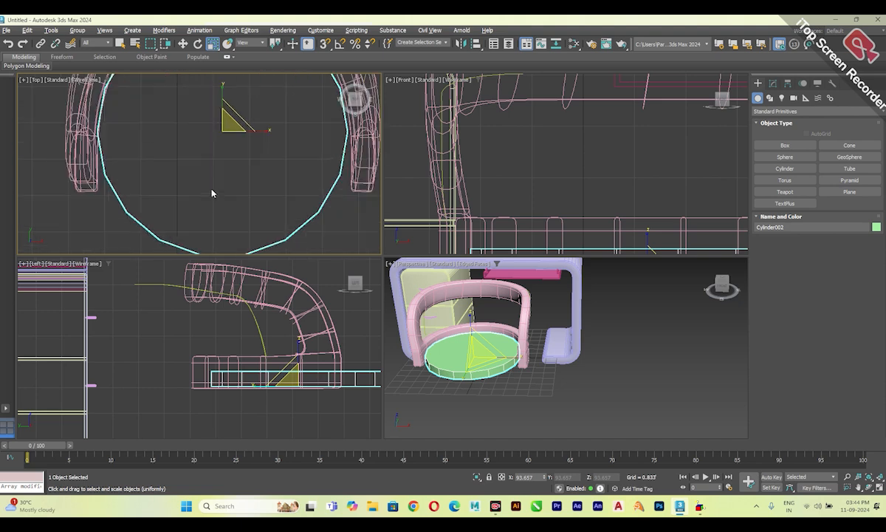
{"action": "middle_click_drag", "start_coordinate": [171, 192], "coordinate": [170, 179]}
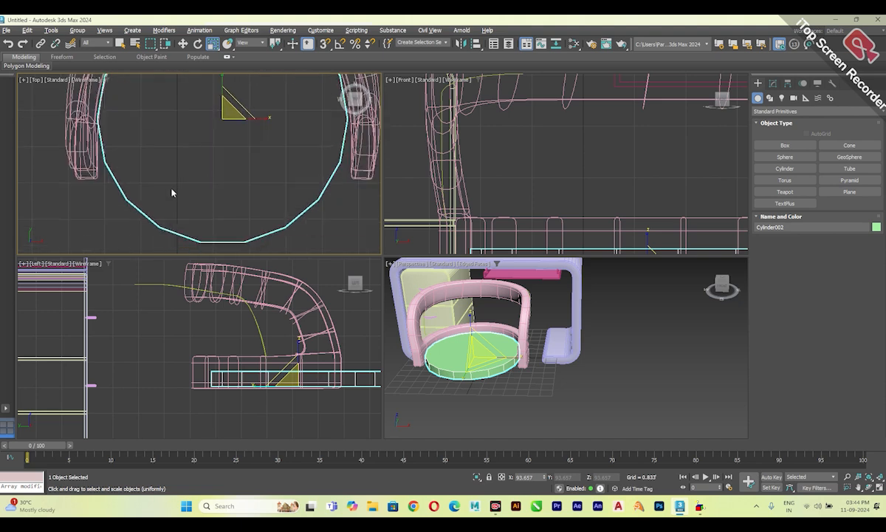
{"action": "right_click", "coordinate": [237, 185]}
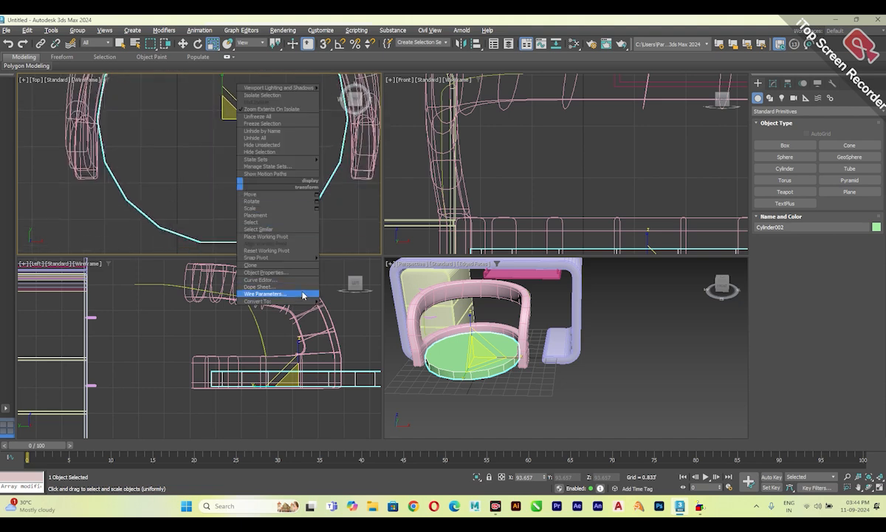
{"action": "key", "text": "Escape"}
{"action": "left_click", "coordinate": [773, 82]}
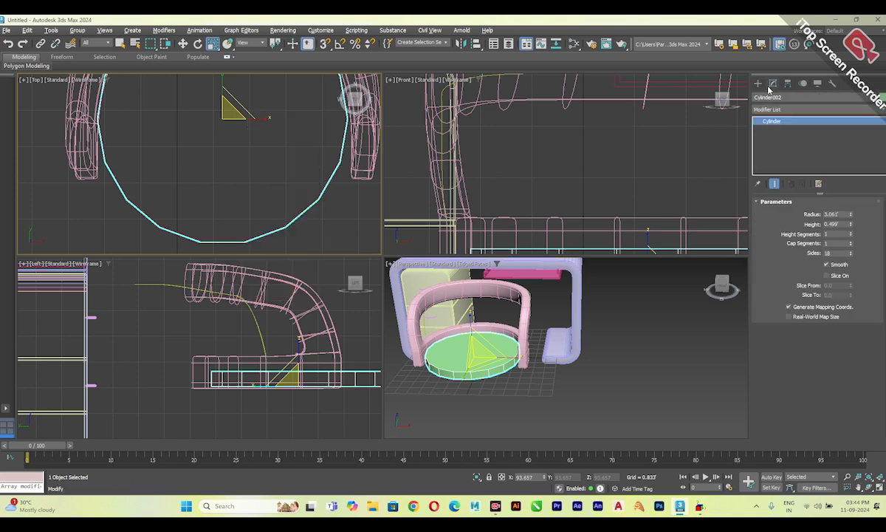
{"action": "left_click_drag", "start_coordinate": [851, 223], "coordinate": [847, 192]}
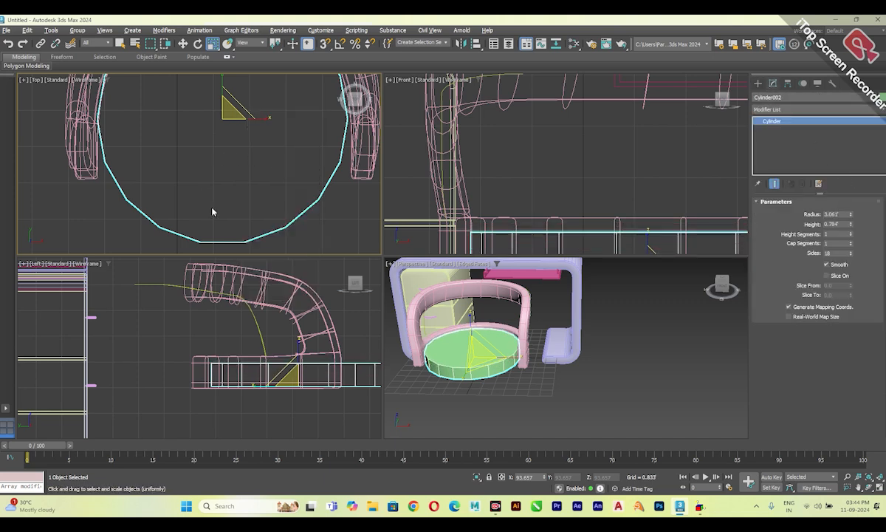
Step: Convert the cylinder to Editable Poly and delete its caps and the side polygons at the chair's open front
{"action": "right_click", "coordinate": [260, 237]}
{"action": "mouse_move", "coordinate": [310, 331]}
{"action": "left_click", "coordinate": [351, 335]}
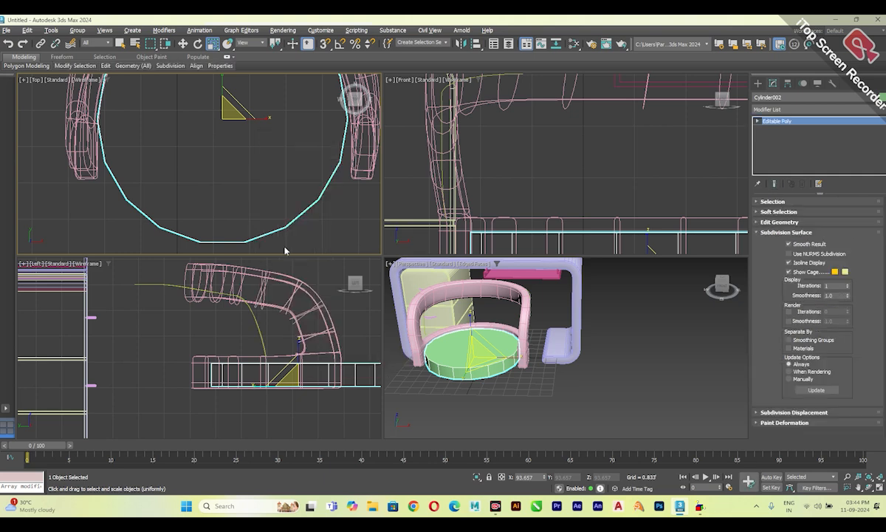
{"action": "key", "text": "4"}
{"action": "left_click_drag", "start_coordinate": [151, 200], "coordinate": [291, 239]}
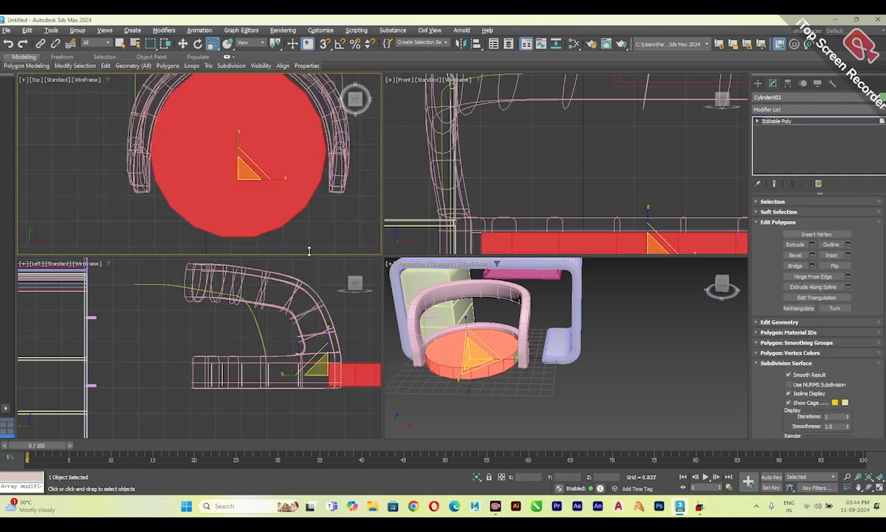
{"action": "key", "text": "Delete"}
Step: Bridge the two open vertical end edges of the remaining cylinder wall across the chair's front with 6 segments
{"action": "middle_click_drag", "start_coordinate": [527, 363], "coordinate": [480, 333], "text": "alt"}
{"action": "key", "text": "alt+w"}
{"action": "key", "text": "2"}
{"action": "left_click", "coordinate": [126, 303]}
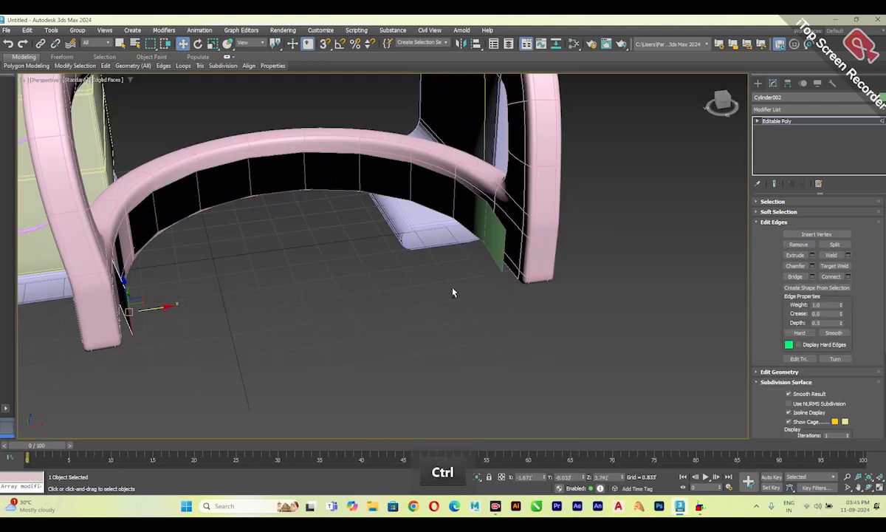
{"action": "left_click", "coordinate": [495, 257], "text": "ctrl"}
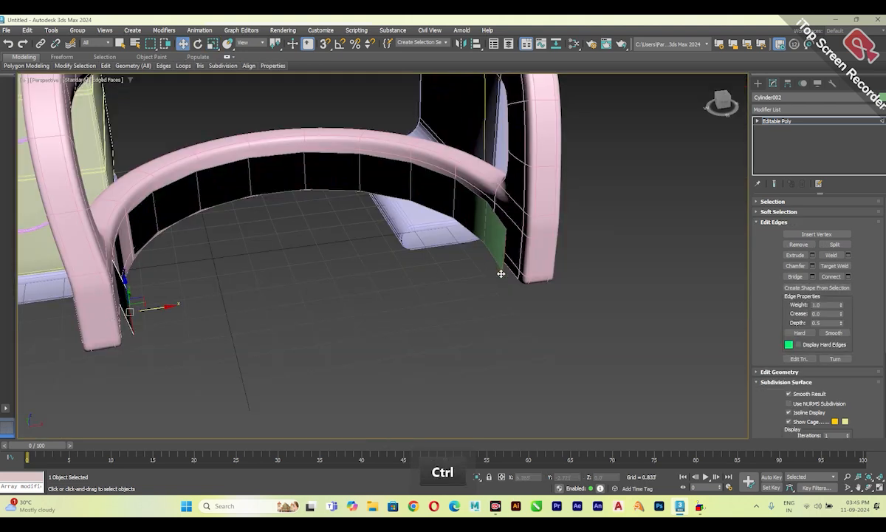
{"action": "left_click", "coordinate": [813, 277]}
{"action": "middle_click_drag", "start_coordinate": [451, 275], "coordinate": [472, 313], "text": "alt"}
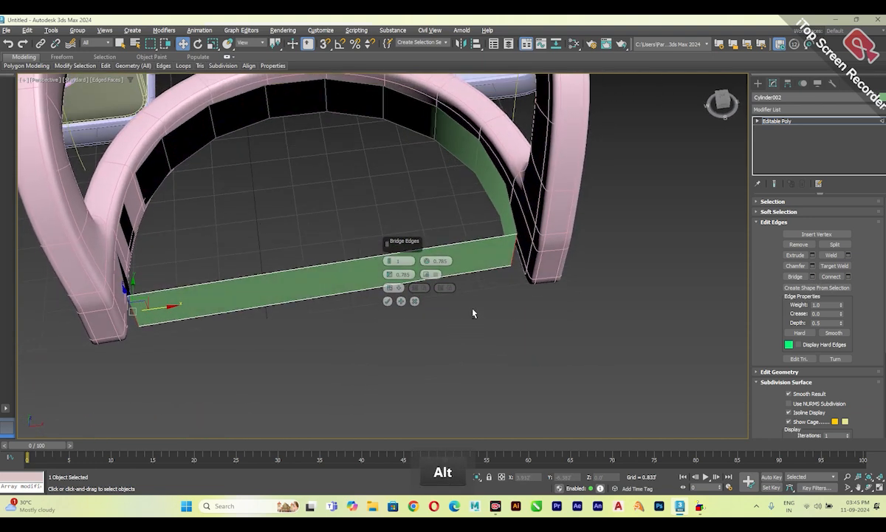
{"action": "left_click_drag", "start_coordinate": [391, 262], "coordinate": [393, 262]}
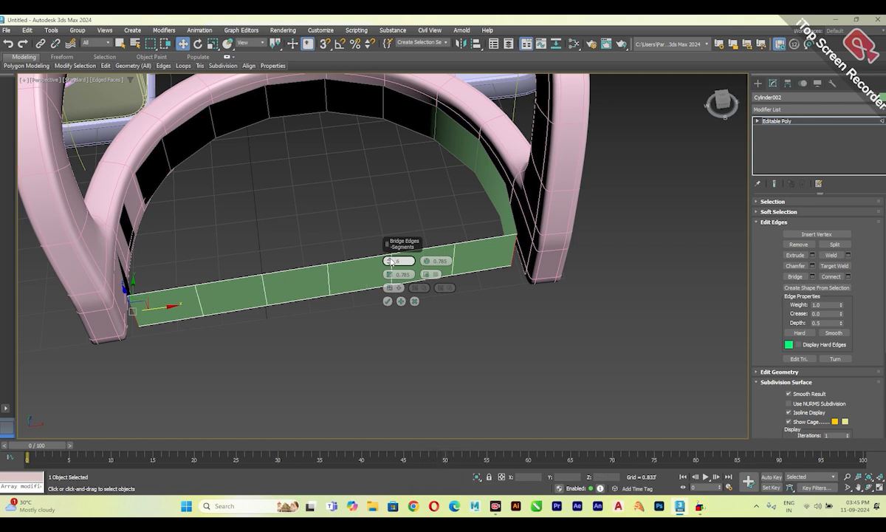
{"action": "left_click", "coordinate": [387, 302]}
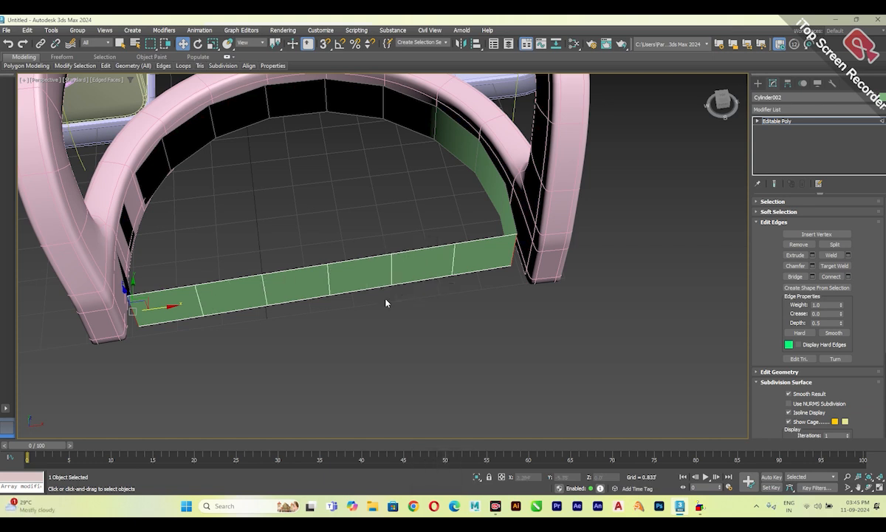
Step: Cap the upper and lower open borders of the seat
{"action": "key", "text": "3"}
{"action": "left_click", "coordinate": [421, 246]}
{"action": "left_click", "coordinate": [420, 277], "text": "ctrl"}
{"action": "left_click", "coordinate": [834, 247]}
{"action": "middle_click_drag", "start_coordinate": [546, 352], "coordinate": [503, 358], "text": "alt"}
{"action": "middle_click_drag", "start_coordinate": [504, 358], "coordinate": [515, 346], "text": "alt"}
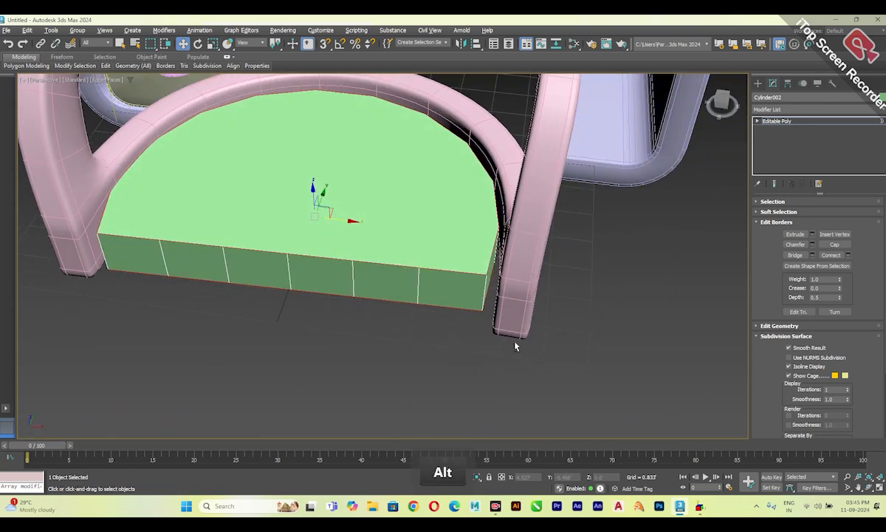
Step: Add a Chamfer modifier to the seat and adjust its amount and segments to round the seat edges
{"action": "left_click", "coordinate": [881, 110]}
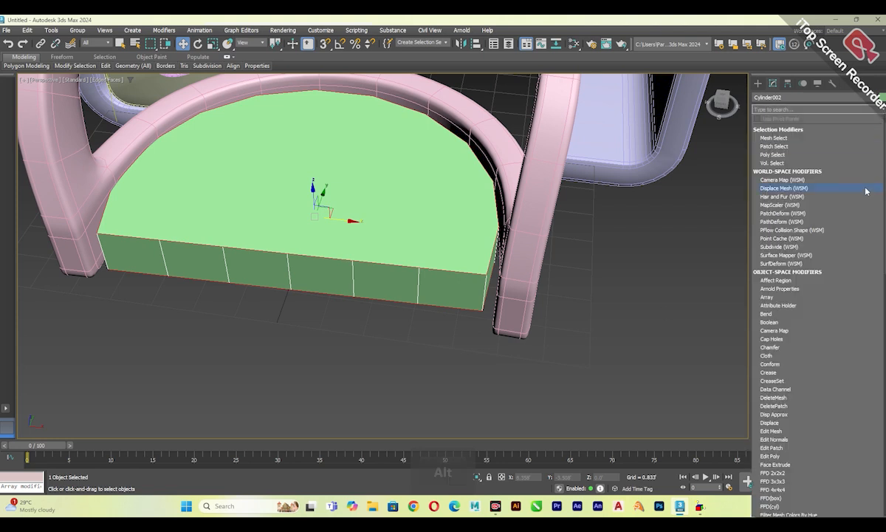
{"action": "type", "text": "c"}
{"action": "left_click", "coordinate": [765, 122]}
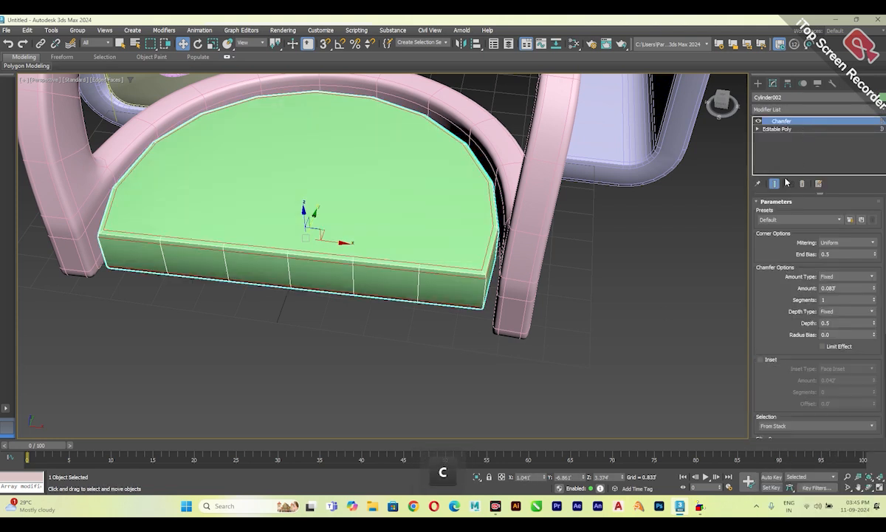
{"action": "scroll", "coordinate": [488, 266], "scroll_direction": "up", "scroll_amount": 5}
{"action": "middle_click_drag", "start_coordinate": [507, 272], "coordinate": [494, 231], "text": "alt"}
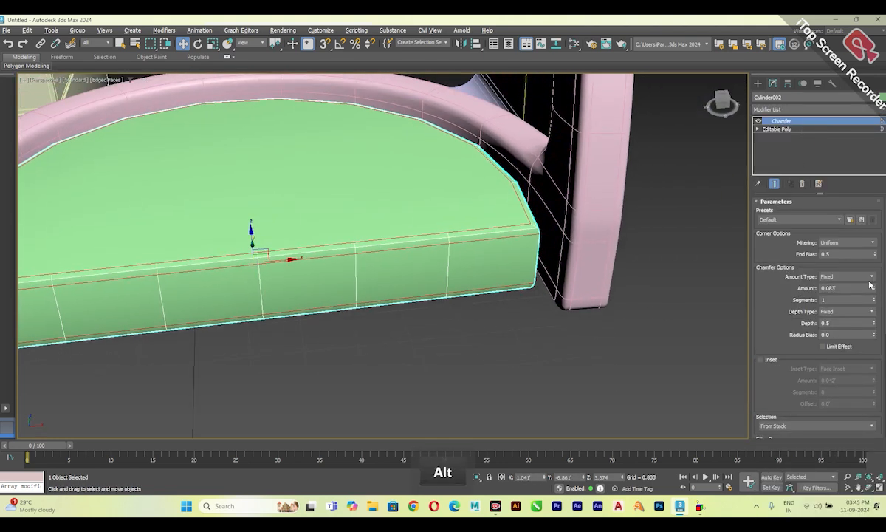
{"action": "left_click_drag", "start_coordinate": [874, 288], "coordinate": [876, 301]}
{"action": "left_click", "coordinate": [876, 298]}
{"action": "middle_click_drag", "start_coordinate": [506, 295], "coordinate": [478, 295], "text": "alt"}
{"action": "scroll", "coordinate": [480, 323], "scroll_direction": "down", "scroll_amount": 5}
{"action": "left_click", "coordinate": [498, 310]}
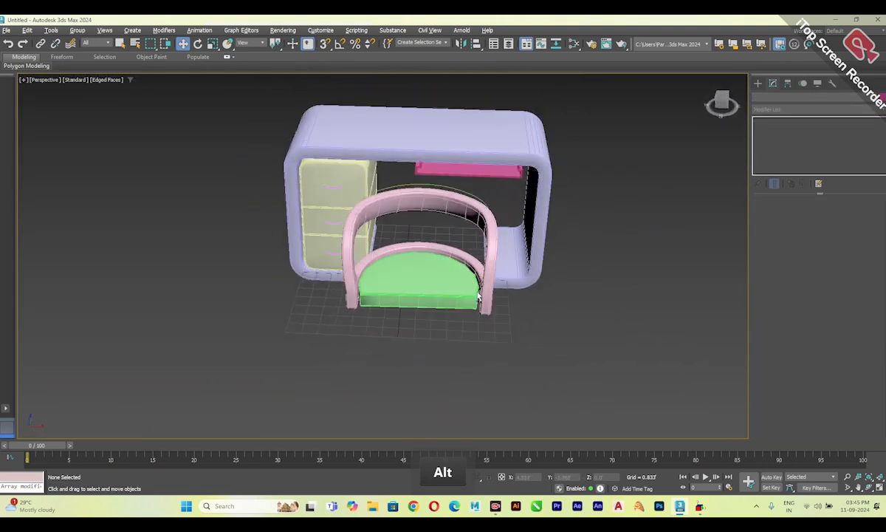
Step: Draw a slanted two-point line in the front view from the seat's underside down to floor level as a chair leg
{"action": "key", "text": "f"}
{"action": "left_click", "coordinate": [758, 83]}
{"action": "left_click", "coordinate": [770, 98]}
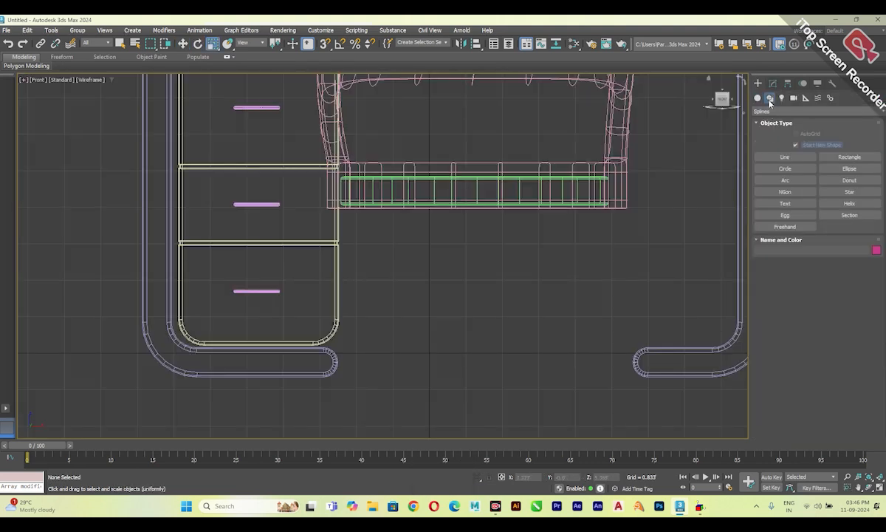
{"action": "left_click", "coordinate": [780, 157]}
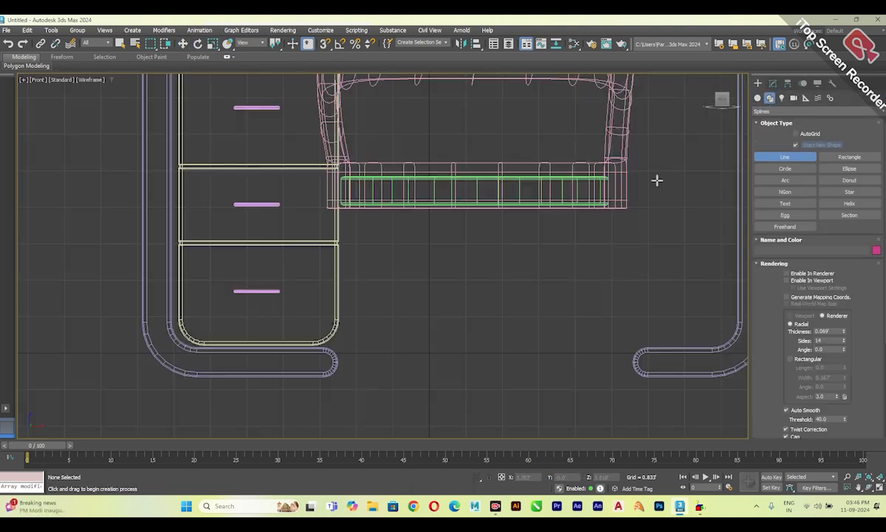
{"action": "left_click", "coordinate": [431, 203]}
{"action": "left_click", "coordinate": [367, 345]}
{"action": "right_click", "coordinate": [361, 310]}
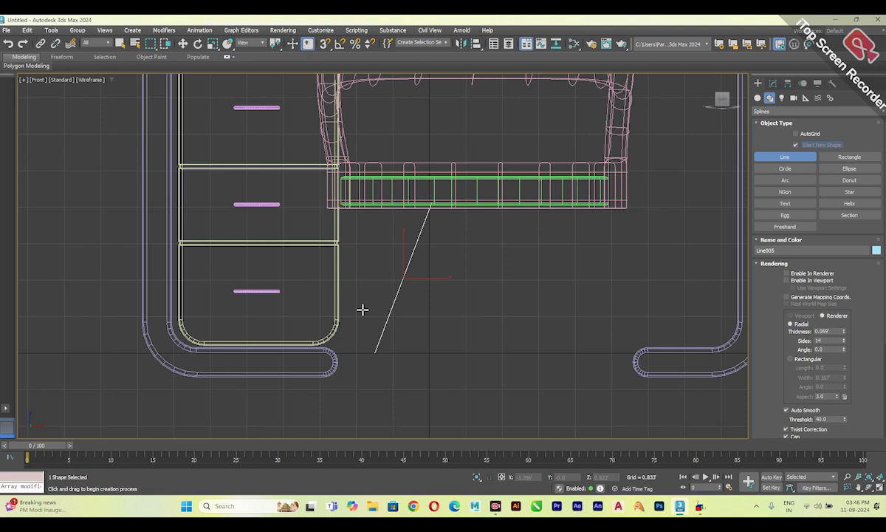
Step: Move the leg line in the side view so it sits beneath the seat's open front end
{"action": "key", "text": "alt+w"}
{"action": "key", "text": "alt+w"}
{"action": "middle_click_drag", "start_coordinate": [589, 291], "coordinate": [595, 306], "text": "alt"}
{"action": "key", "text": "alt+w"}
{"action": "key", "text": "alt+w"}
{"action": "scroll", "coordinate": [310, 345], "scroll_direction": "down", "scroll_amount": 3}
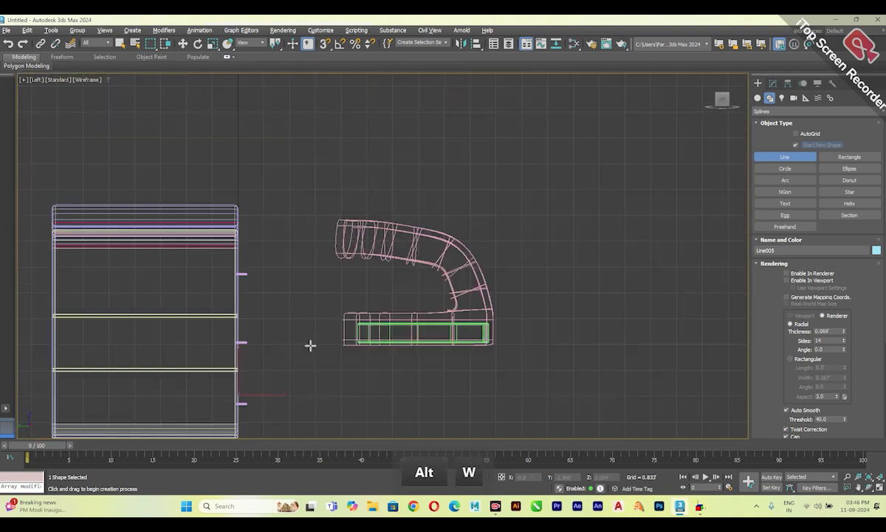
{"action": "key", "text": "w"}
{"action": "left_click_drag", "start_coordinate": [270, 393], "coordinate": [398, 410]}
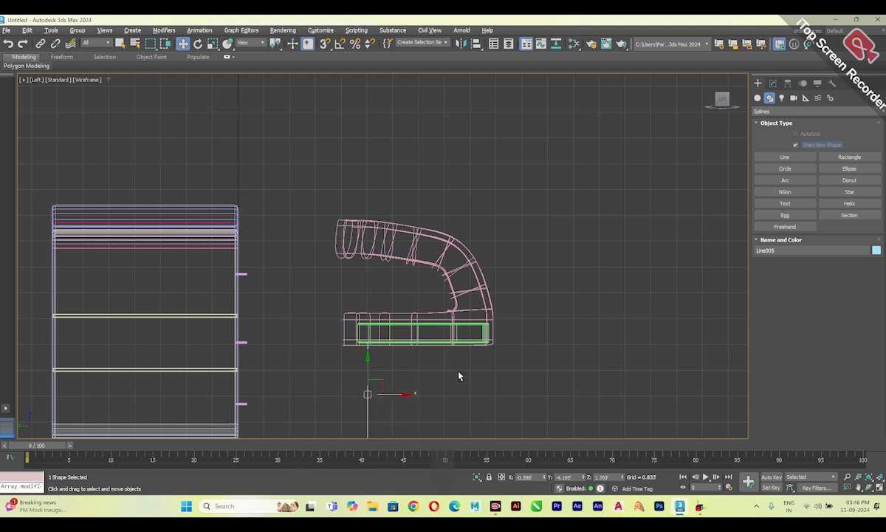
Step: Make the leg line renderable in renderer and viewport with a radial thickness of 0.144'
{"action": "key", "text": "alt+w"}
{"action": "key", "text": "alt+w"}
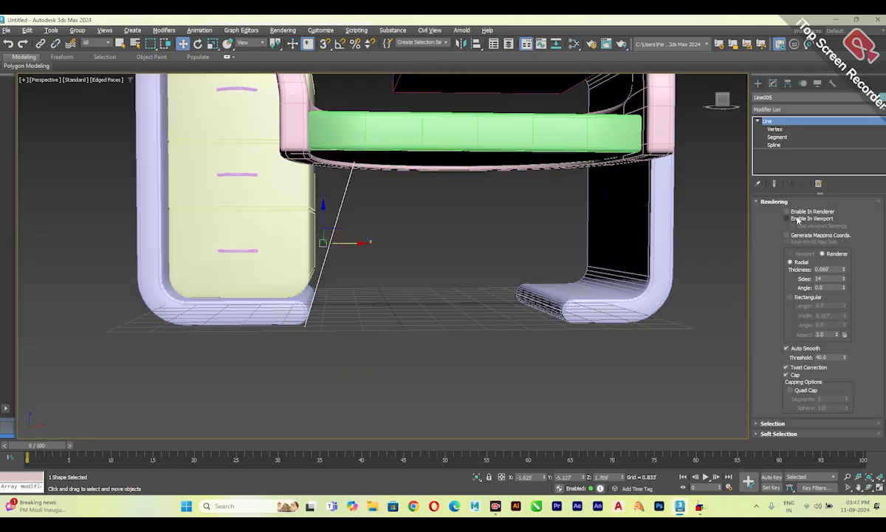
{"action": "left_click", "coordinate": [805, 215]}
{"action": "left_click", "coordinate": [421, 336]}
{"action": "middle_click_drag", "start_coordinate": [422, 336], "coordinate": [443, 311], "text": "alt"}
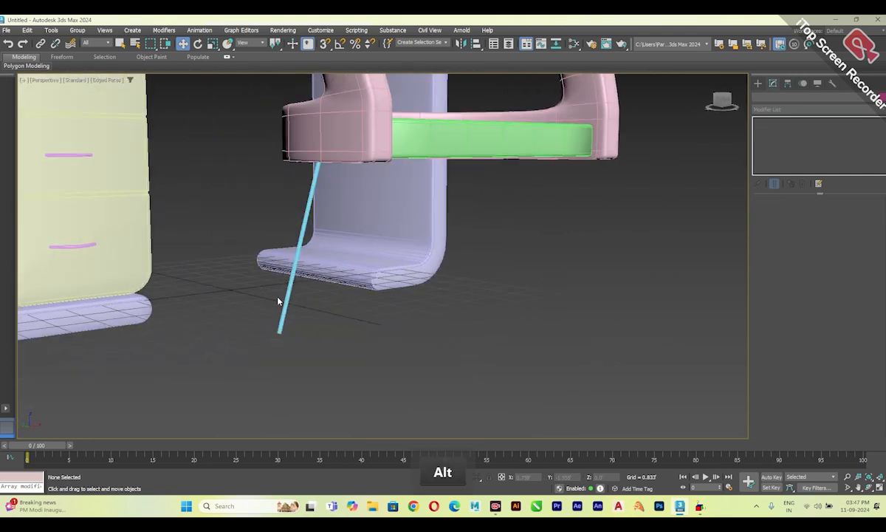
{"action": "left_click", "coordinate": [291, 281]}
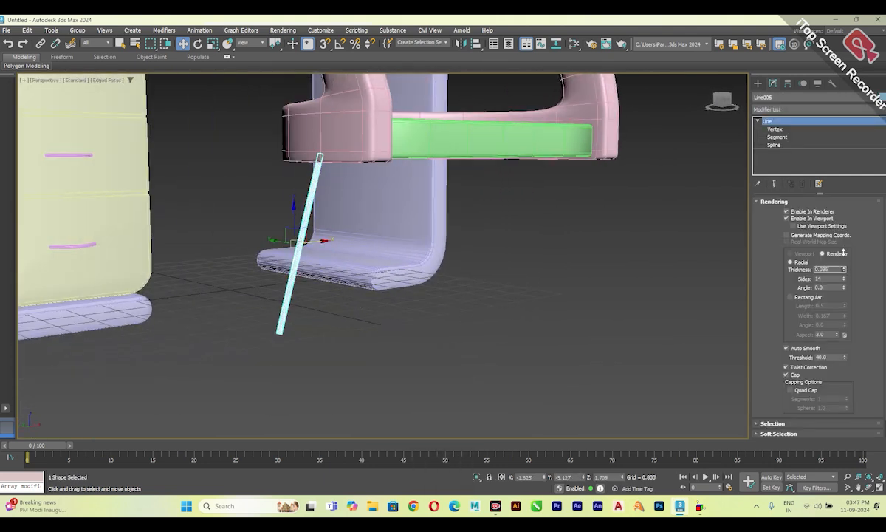
{"action": "left_click_drag", "start_coordinate": [841, 257], "coordinate": [842, 247]}
Step: Try an X-axis mirrored copy of the leg moved to the seat's opposite side, and delete the copy
{"action": "key", "text": "alt+w"}
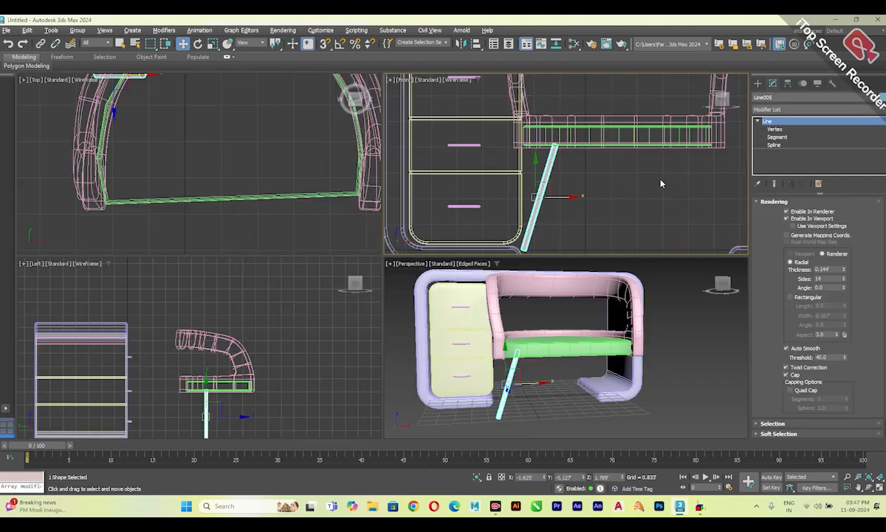
{"action": "left_click", "coordinate": [461, 45]}
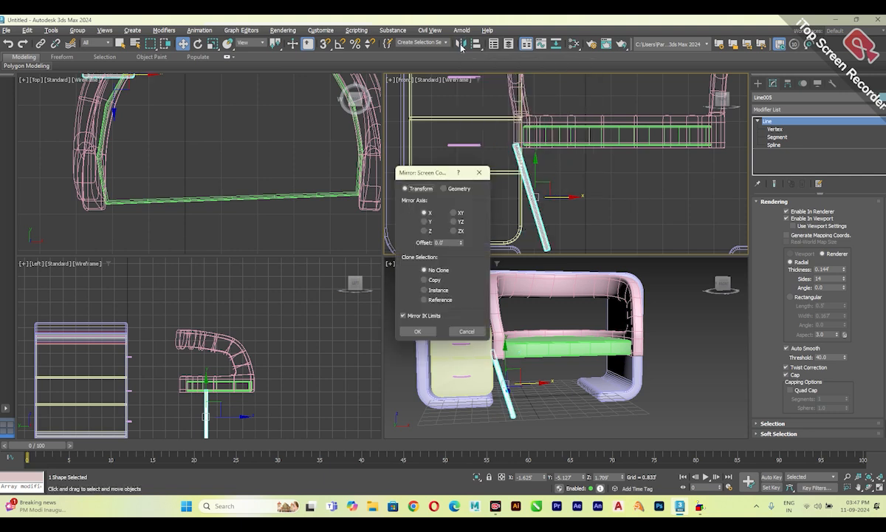
{"action": "left_click_drag", "start_coordinate": [431, 174], "coordinate": [297, 134]}
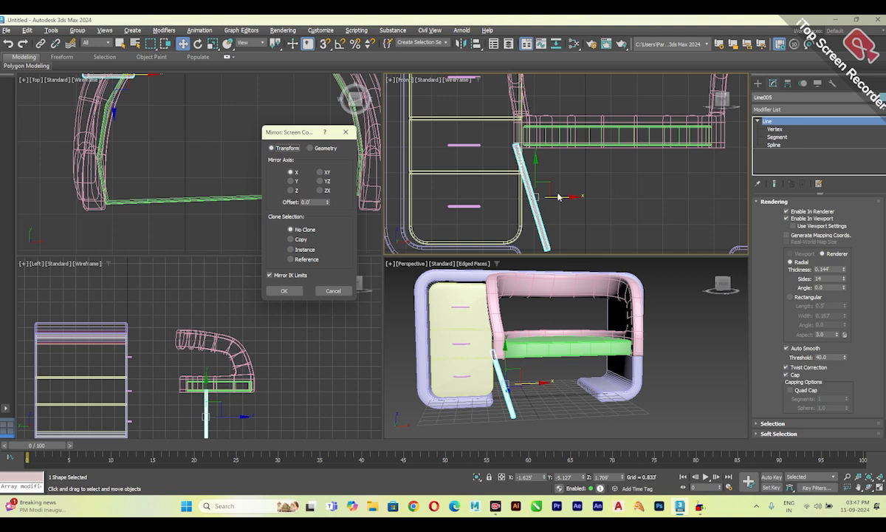
{"action": "left_click", "coordinate": [291, 240]}
{"action": "left_click_drag", "start_coordinate": [328, 202], "coordinate": [327, 178]}
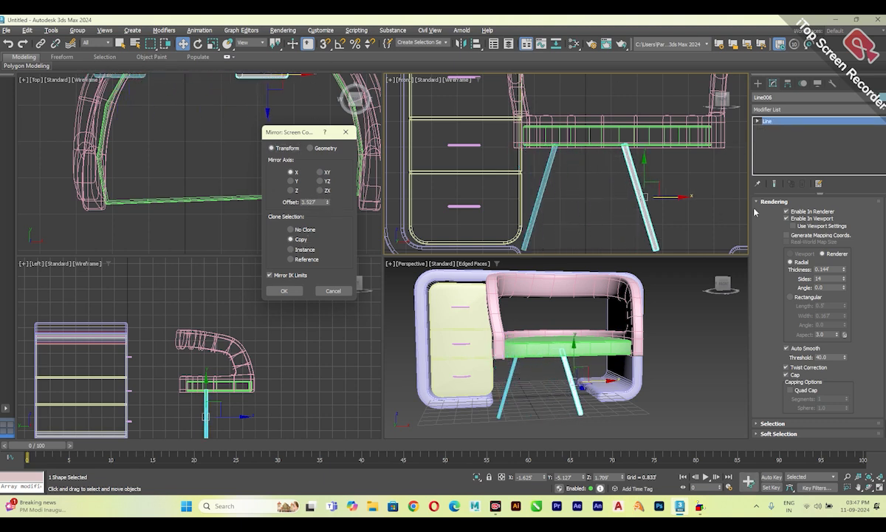
{"action": "left_click", "coordinate": [281, 290]}
{"action": "left_click_drag", "start_coordinate": [669, 197], "coordinate": [731, 199]}
{"action": "scroll", "coordinate": [580, 342], "scroll_direction": "up", "scroll_amount": 5}
{"action": "middle_click_drag", "start_coordinate": [562, 347], "coordinate": [581, 343], "text": "alt"}
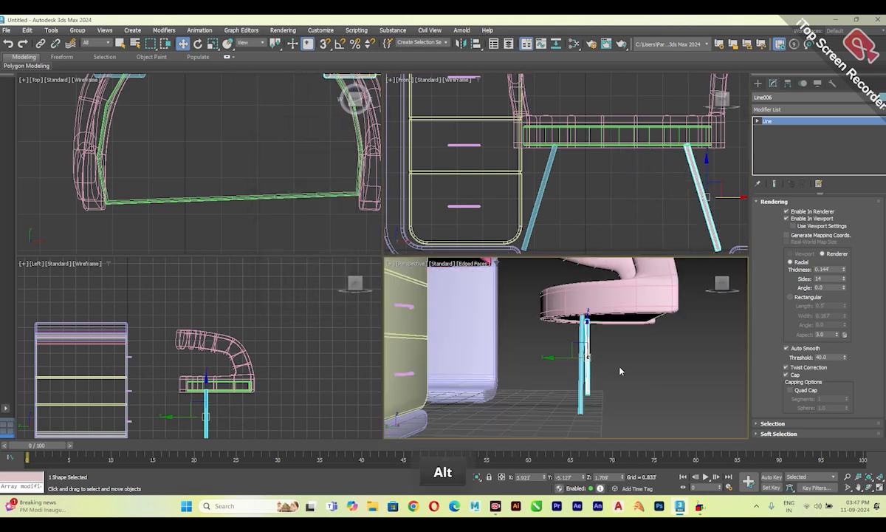
{"action": "key", "text": "Delete"}
Step: Move the leg's lower end vertex toward the desk so the leg also splays out in the side view
{"action": "left_click", "coordinate": [577, 389]}
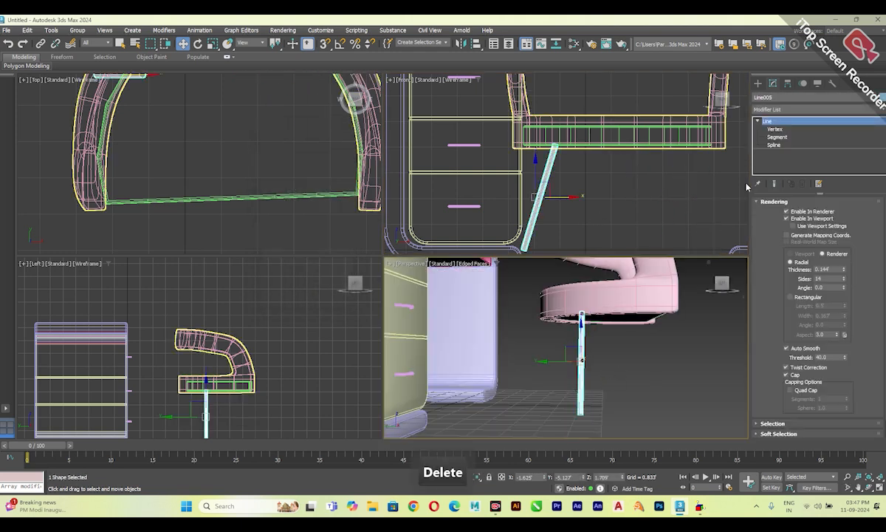
{"action": "key", "text": "1"}
{"action": "mouse_move", "coordinate": [553, 413]}
{"action": "left_mouse_down"}
{"action": "mouse_move", "coordinate": [533, 410]}
{"action": "mouse_move", "coordinate": [567, 402]}
{"action": "left_mouse_up"}
{"action": "middle_click_drag", "start_coordinate": [566, 402], "coordinate": [561, 355], "text": "alt"}
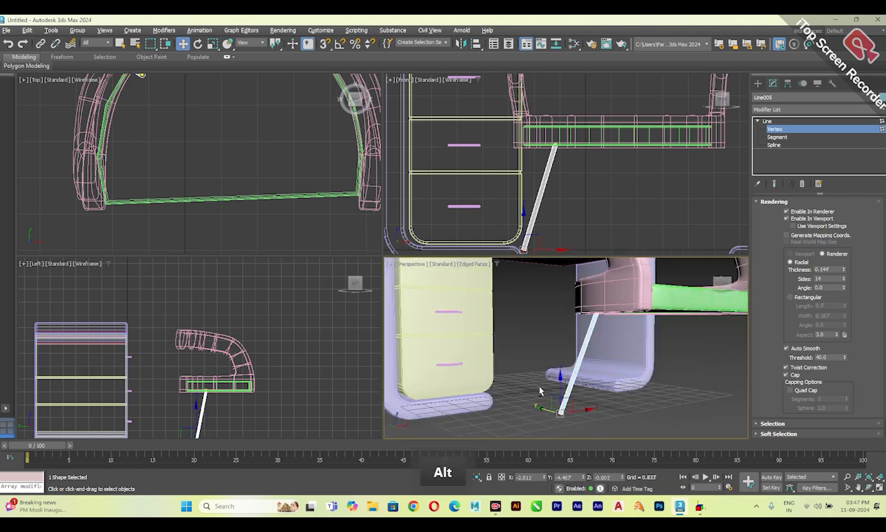
{"action": "left_click", "coordinate": [772, 120]}
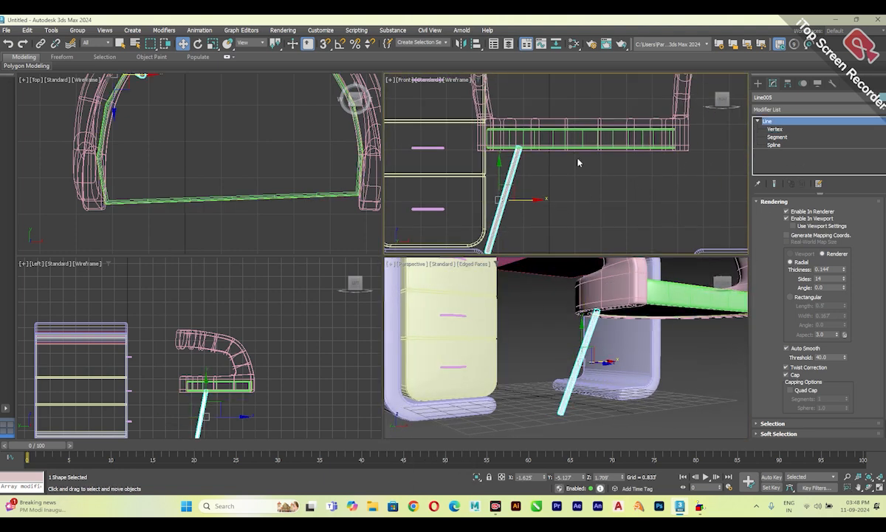
Step: Mirror the splayed leg as a copy across X and move the copy beneath the seat's opposite side
{"action": "left_click", "coordinate": [458, 44]}
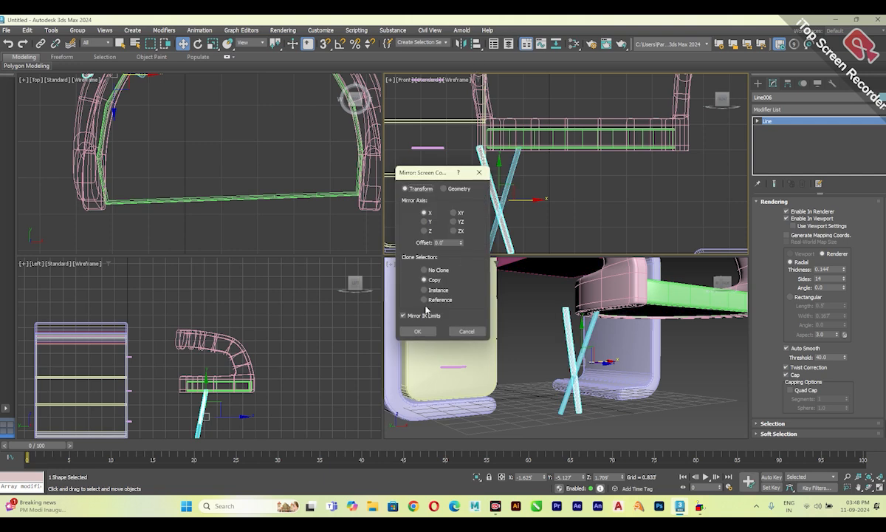
{"action": "left_click", "coordinate": [417, 331]}
{"action": "left_click_drag", "start_coordinate": [541, 193], "coordinate": [699, 191]}
{"action": "middle_click_drag", "start_coordinate": [650, 347], "coordinate": [620, 366], "text": "alt"}
Step: Mirror both front legs as copies across Y and move the copies beneath the rear of the seat
{"action": "left_click_drag", "start_coordinate": [702, 404], "coordinate": [702, 403]}
{"action": "middle_click_drag", "start_coordinate": [702, 403], "coordinate": [591, 361], "text": "alt"}
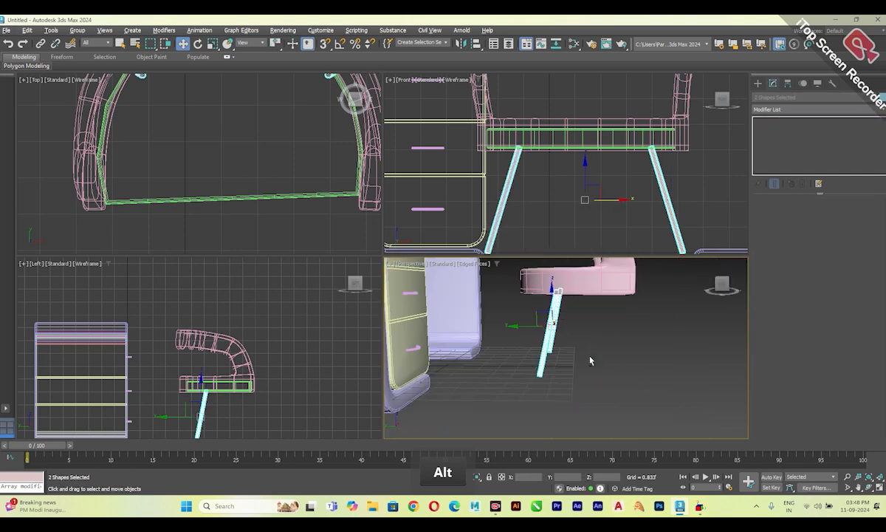
{"action": "left_click", "coordinate": [461, 43]}
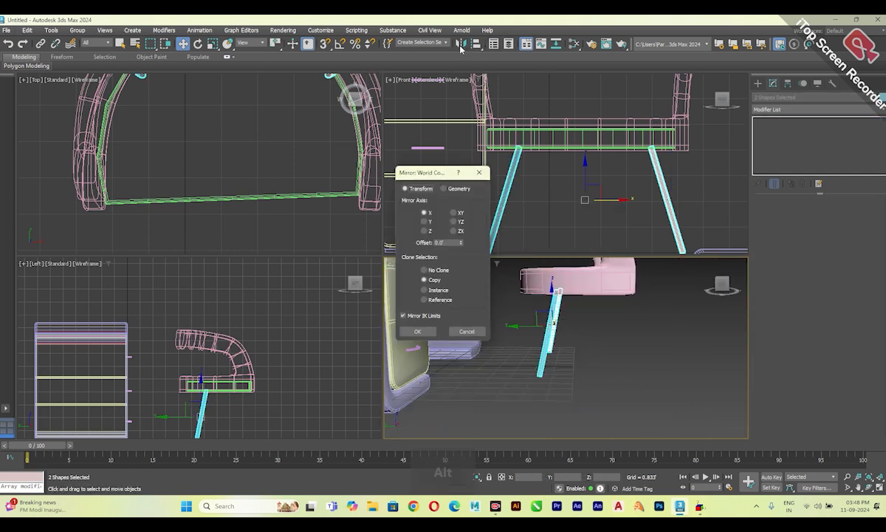
{"action": "left_click", "coordinate": [425, 222]}
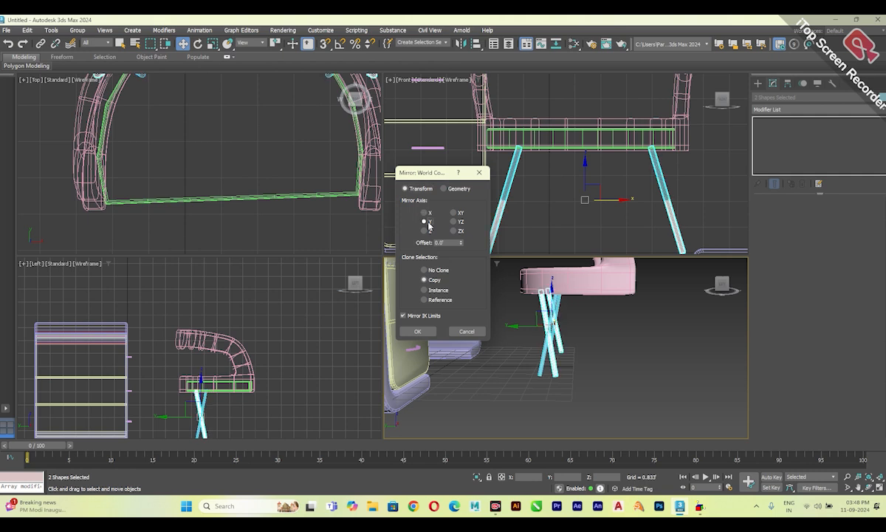
{"action": "left_click", "coordinate": [417, 331]}
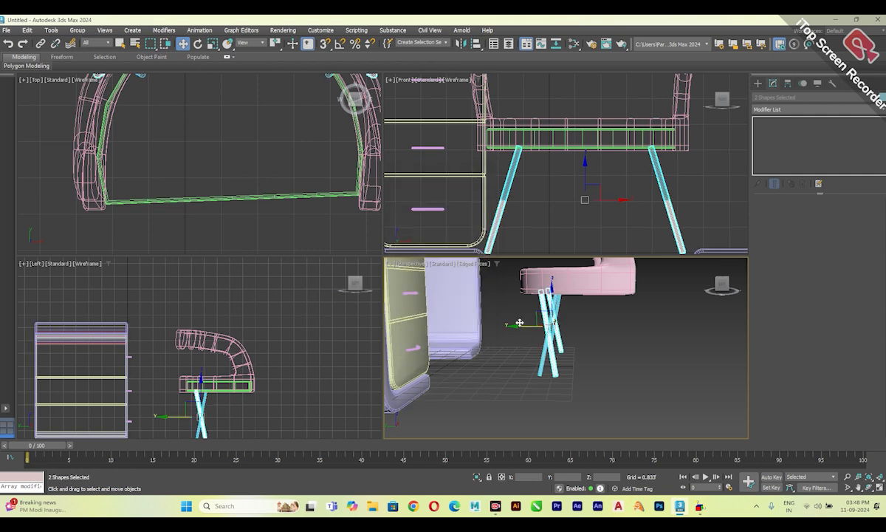
{"action": "left_click_drag", "start_coordinate": [519, 327], "coordinate": [589, 331]}
{"action": "middle_click_drag", "start_coordinate": [583, 330], "coordinate": [561, 299], "text": "alt"}
Step: Mirror the whole chair across Y without cloning and move it closer to the desk
{"action": "left_click", "coordinate": [556, 291]}
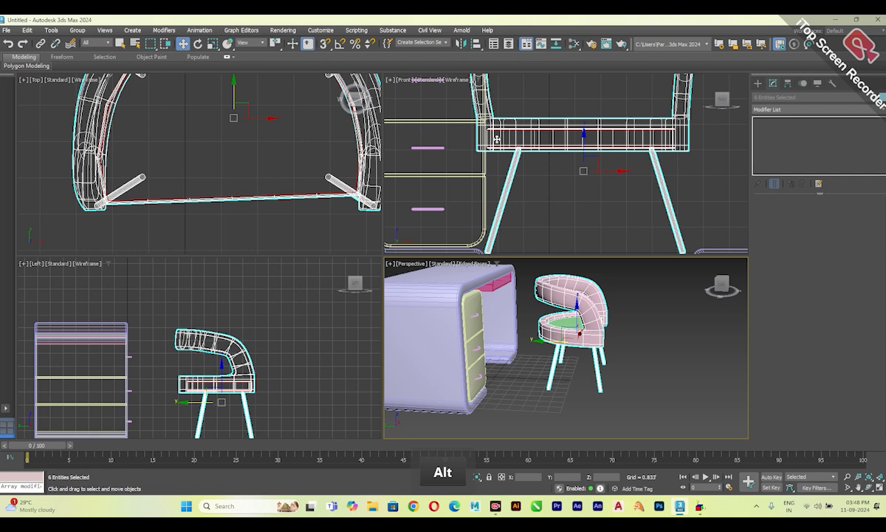
{"action": "left_click", "coordinate": [460, 43]}
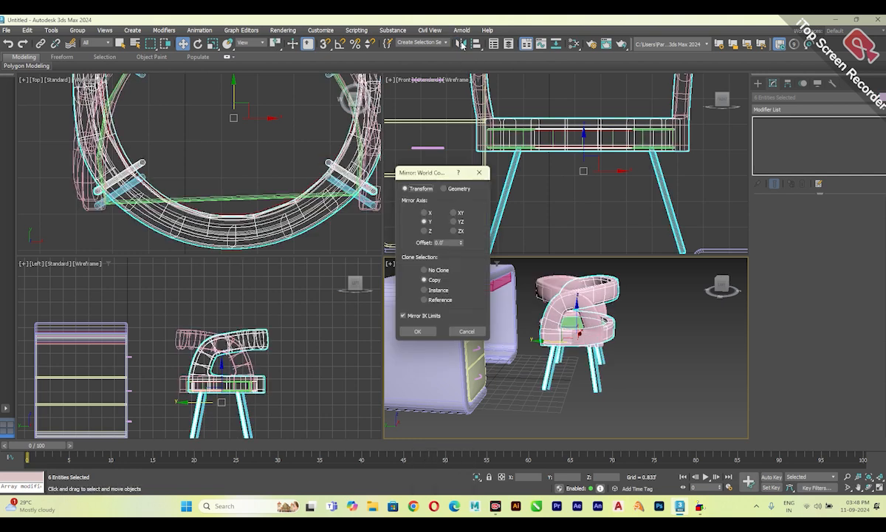
{"action": "left_click", "coordinate": [425, 270]}
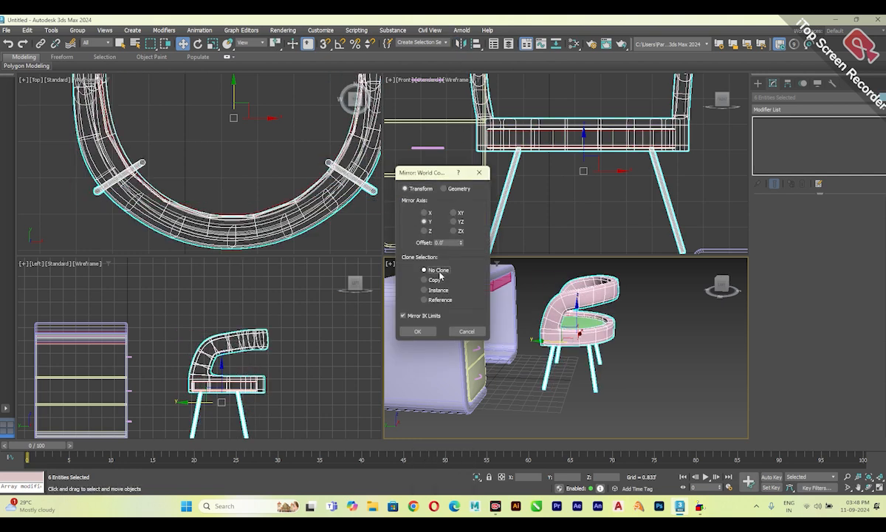
{"action": "left_click", "coordinate": [417, 331]}
{"action": "middle_click_drag", "start_coordinate": [517, 333], "coordinate": [547, 340], "text": "alt"}
{"action": "left_click_drag", "start_coordinate": [547, 340], "coordinate": [526, 340]}
{"action": "middle_click_drag", "start_coordinate": [526, 340], "coordinate": [557, 312], "text": "alt"}
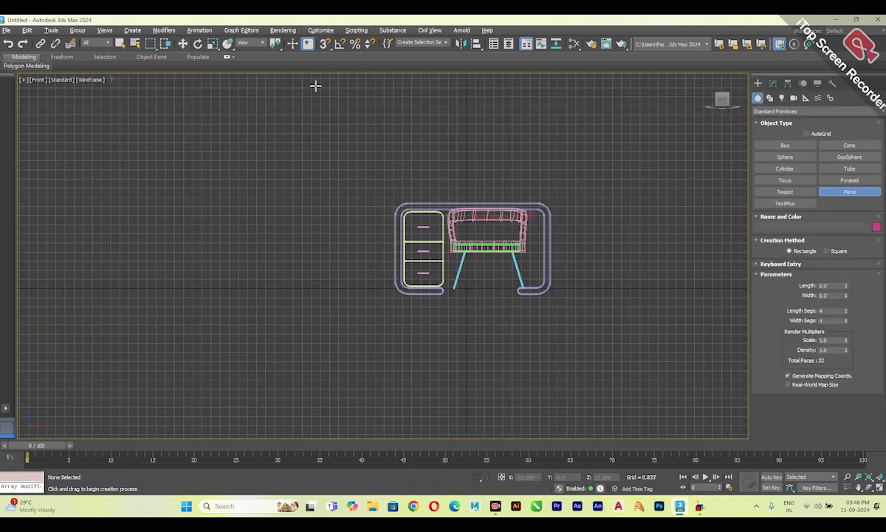
Step: Create a wall plane about 27.7' by 42.6' behind the desk and a floor plane about 39.1' by 43.3' beneath the furniture
{"action": "left_click_drag", "start_coordinate": [239, 90], "coordinate": [709, 397]}
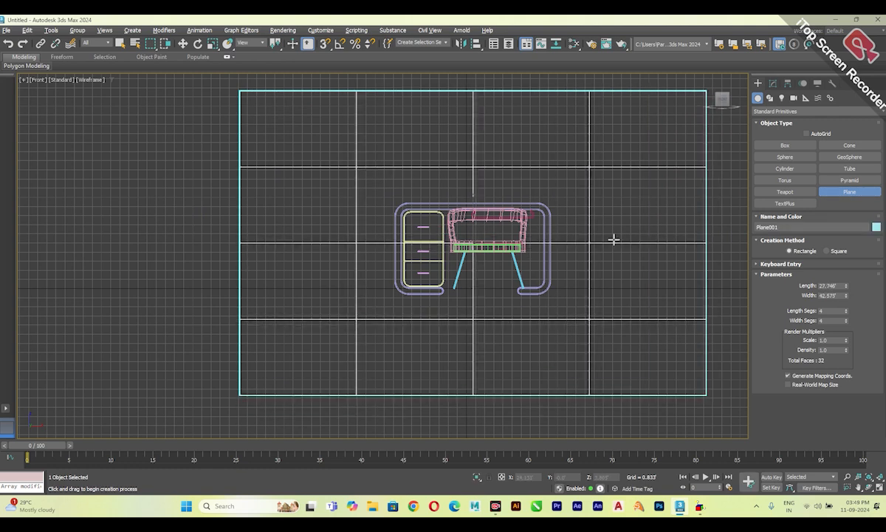
{"action": "key", "text": "alt+w"}
{"action": "middle_click_drag", "start_coordinate": [599, 300], "coordinate": [489, 355], "text": "alt"}
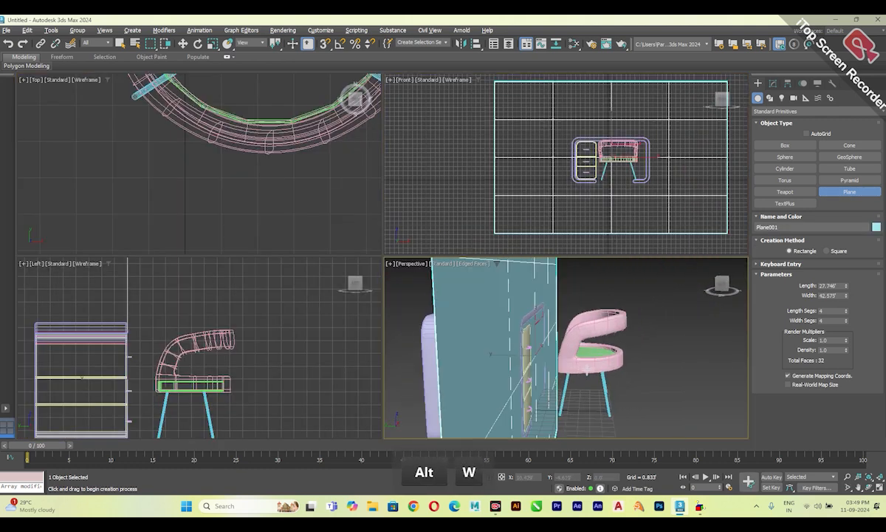
{"action": "key", "text": "w"}
{"action": "left_click_drag", "start_coordinate": [517, 349], "coordinate": [402, 342]}
{"action": "mouse_move", "coordinate": [251, 125]}
{"action": "left_mouse_down"}
{"action": "mouse_move", "coordinate": [434, 297]}
{"action": "mouse_move", "coordinate": [410, 271]}
{"action": "left_mouse_up"}
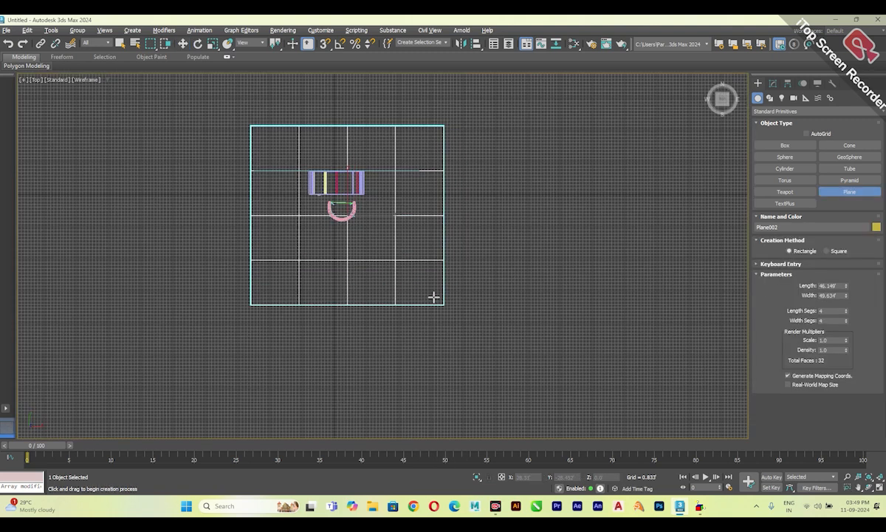
{"action": "key", "text": "p"}
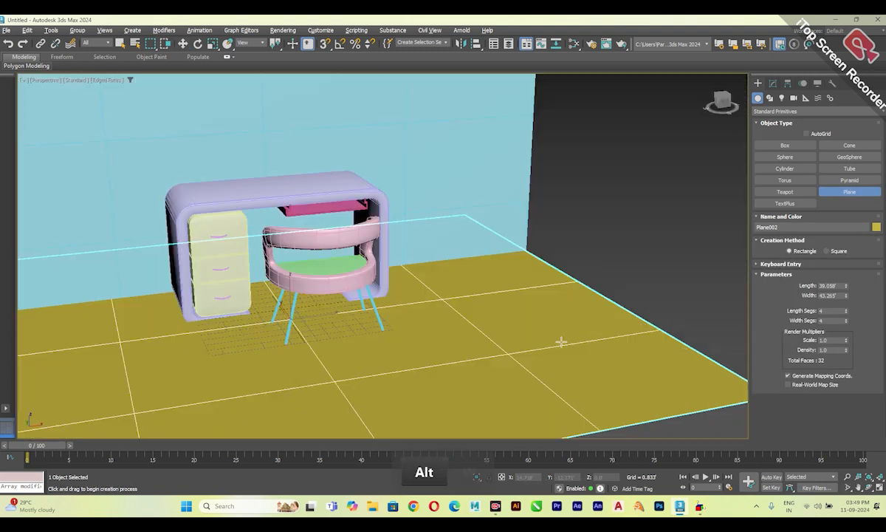
Step: Draw a wide rectangle on the wall above the desk in the front view and disable its rendering in renderer and viewport
{"action": "key", "text": "f"}
{"action": "left_click", "coordinate": [769, 97]}
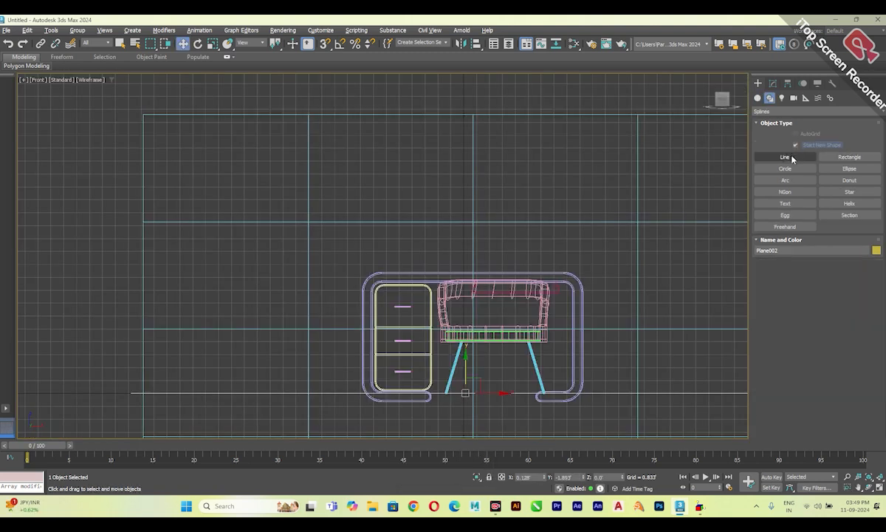
{"action": "left_click", "coordinate": [850, 157]}
{"action": "left_click_drag", "start_coordinate": [374, 161], "coordinate": [564, 204]}
{"action": "left_click", "coordinate": [775, 84]}
{"action": "left_click", "coordinate": [772, 202]}
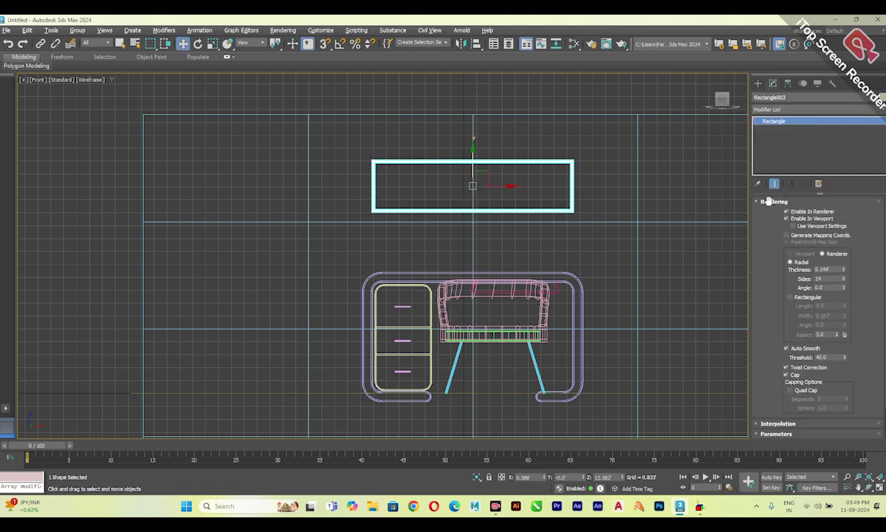
{"action": "left_click", "coordinate": [793, 219]}
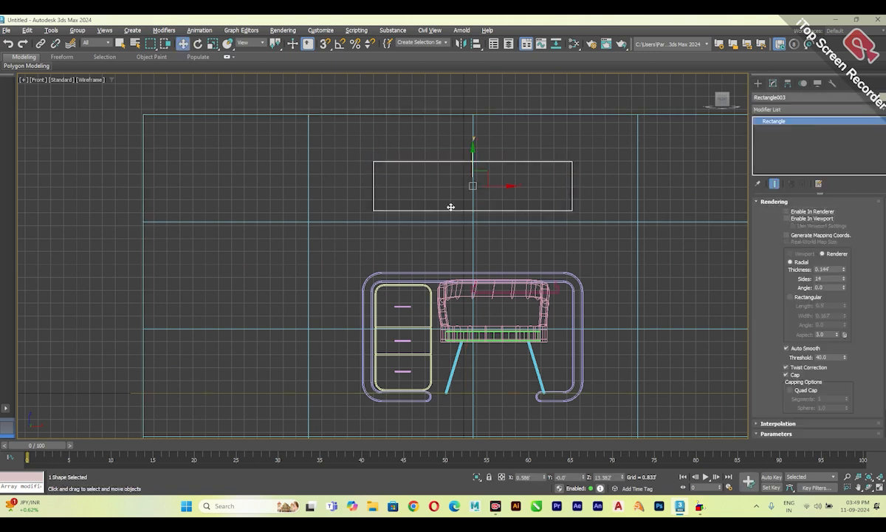
Step: Convert the rectangle to an editable spline and refine its lower edge with three additional vertices
{"action": "scroll", "coordinate": [510, 193], "scroll_direction": "up", "scroll_amount": 2}
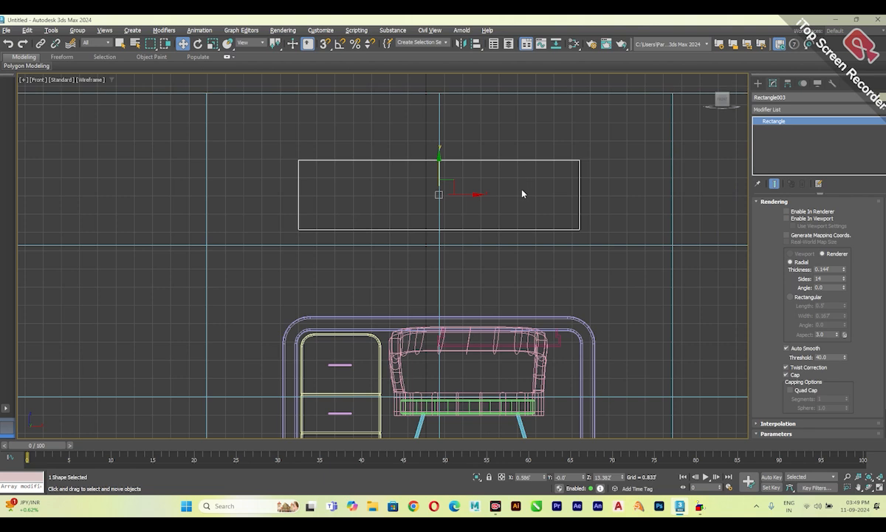
{"action": "scroll", "coordinate": [522, 194], "scroll_direction": "up", "scroll_amount": 2}
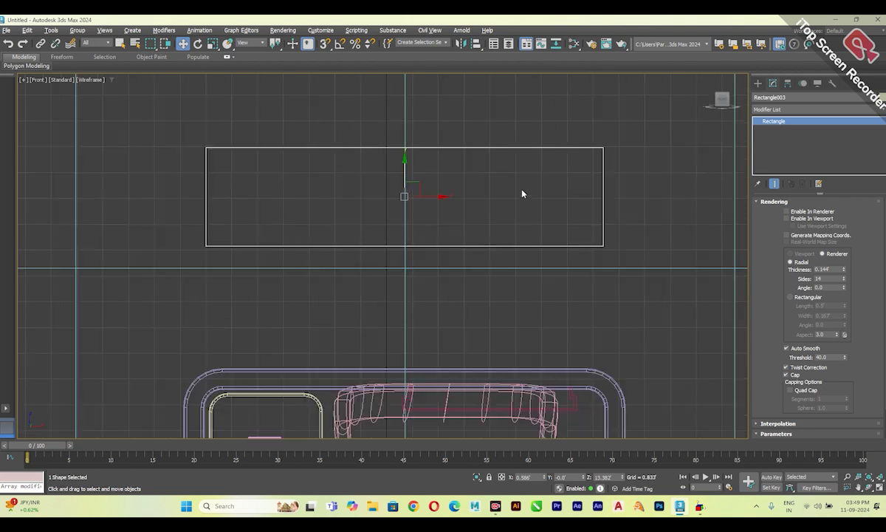
{"action": "right_click", "coordinate": [606, 205]}
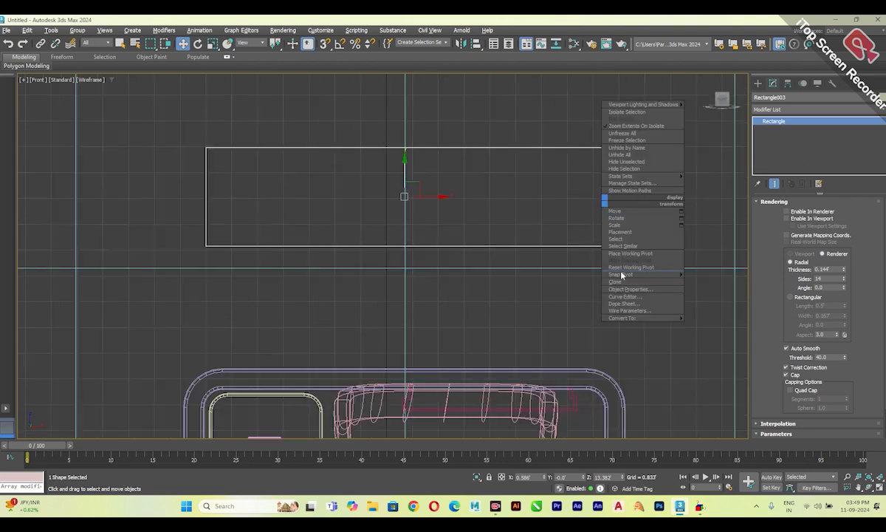
{"action": "mouse_move", "coordinate": [624, 317]}
{"action": "left_click", "coordinate": [731, 318]}
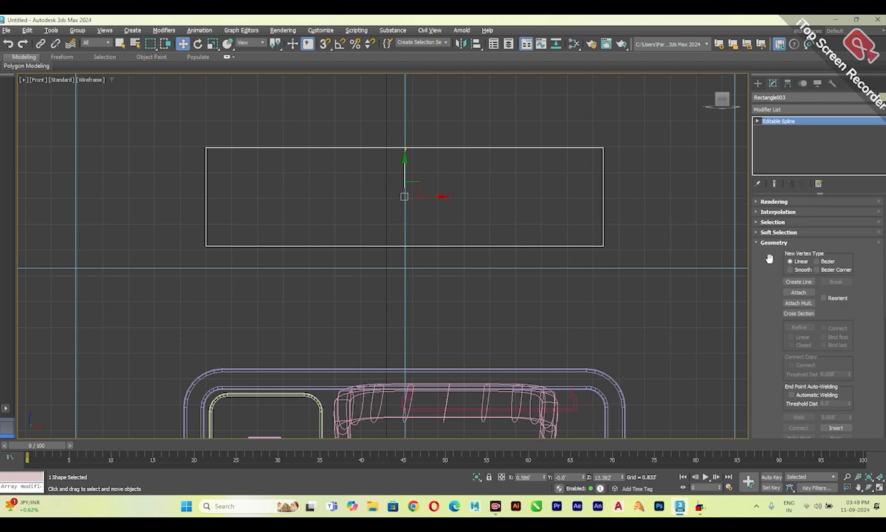
{"action": "scroll", "coordinate": [789, 320], "scroll_direction": "down", "scroll_amount": 5}
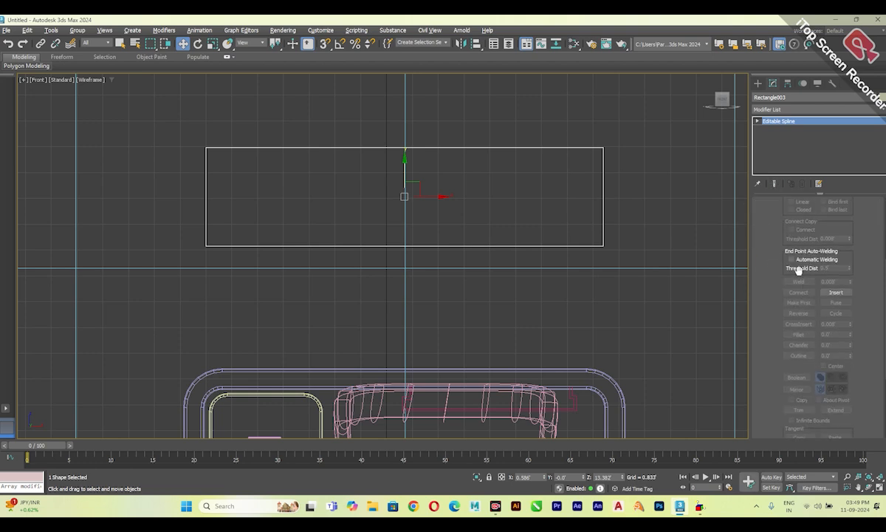
{"action": "scroll", "coordinate": [758, 277], "scroll_direction": "up", "scroll_amount": 1}
{"action": "left_click", "coordinate": [757, 120]}
{"action": "left_click", "coordinate": [775, 128]}
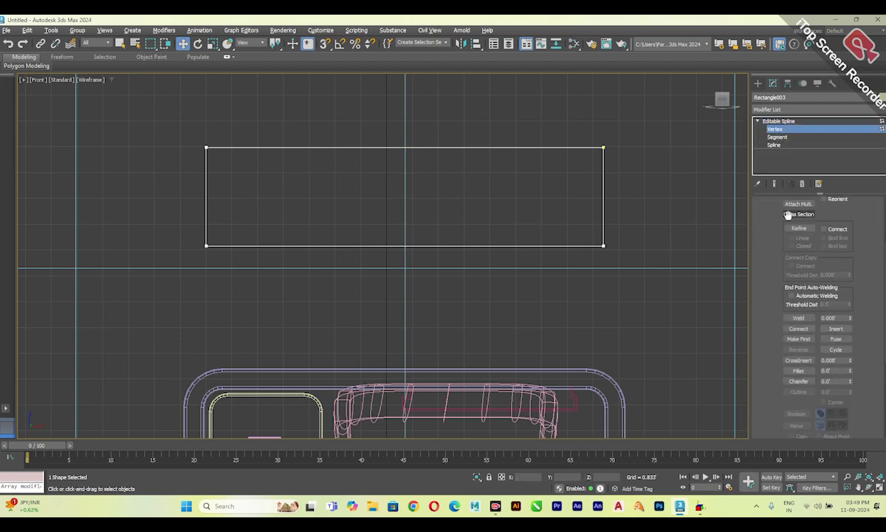
{"action": "left_click", "coordinate": [799, 228]}
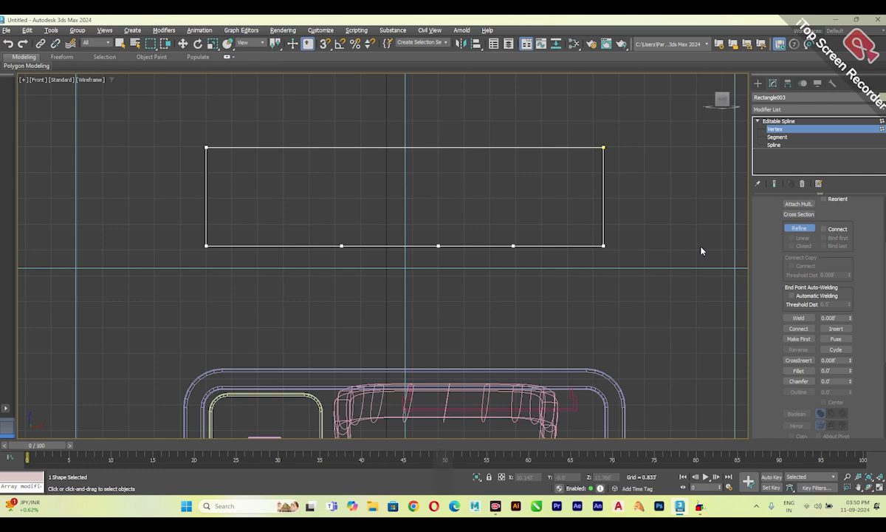
Step: Move the lower vertices to form a raised step at the right end and fillet the two left corners and upper right corner
{"action": "key", "text": "w"}
{"action": "left_click_drag", "start_coordinate": [624, 275], "coordinate": [623, 273]}
{"action": "left_click_drag", "start_coordinate": [513, 244], "coordinate": [477, 207]}
{"action": "left_click_drag", "start_coordinate": [250, 237], "coordinate": [249, 225]}
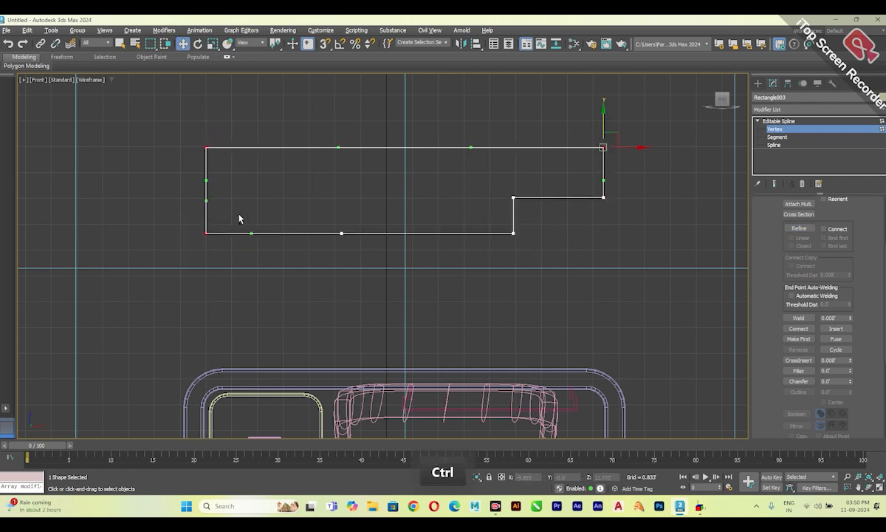
{"action": "left_click_drag", "start_coordinate": [847, 369], "coordinate": [796, 343]}
{"action": "key", "text": "1"}
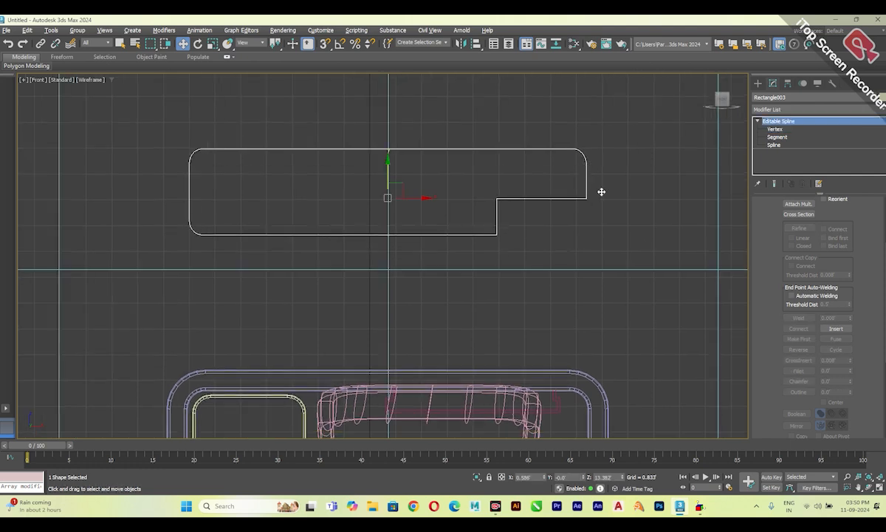
Step: Draw a second wide rectangle just beneath the stepped shape and convert it to an editable spline
{"action": "middle_click_drag", "start_coordinate": [575, 217], "coordinate": [574, 193]}
{"action": "left_click_drag", "start_coordinate": [210, 219], "coordinate": [607, 293]}
{"action": "right_click", "coordinate": [561, 319]}
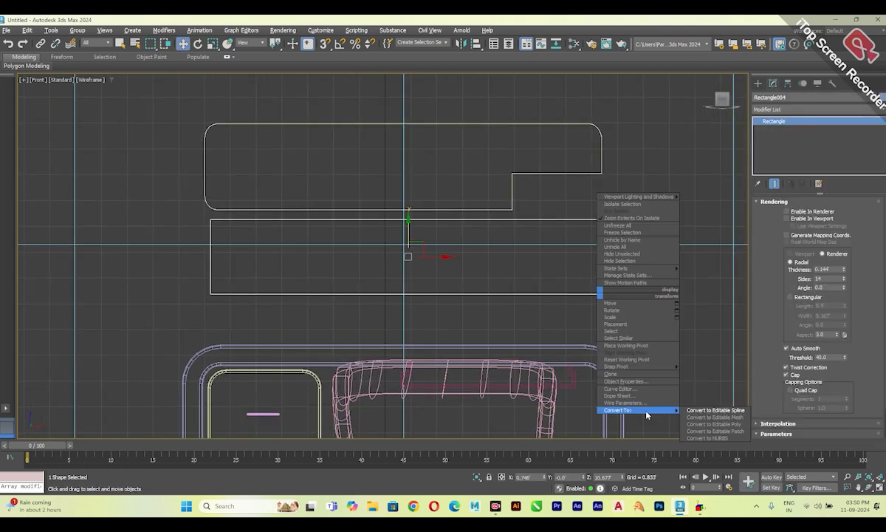
{"action": "left_click", "coordinate": [664, 388]}
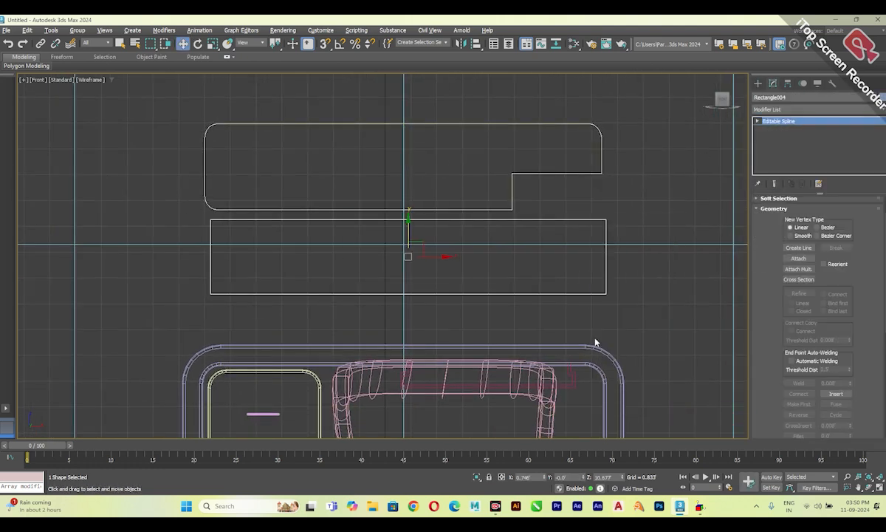
Step: Fillet the two upper corners of the lower rectangle
{"action": "key", "text": "1"}
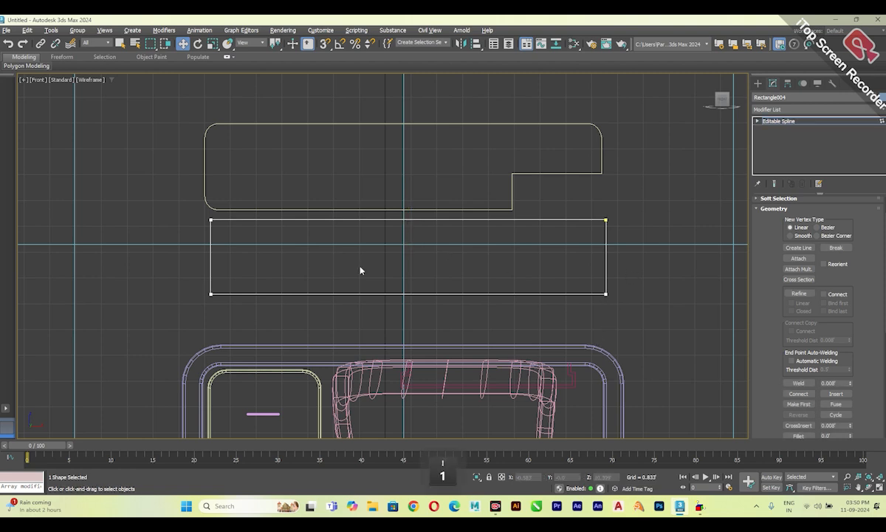
{"action": "scroll", "coordinate": [849, 414], "scroll_direction": "down", "scroll_amount": 2}
{"action": "left_click_drag", "start_coordinate": [850, 397], "coordinate": [850, 392]}
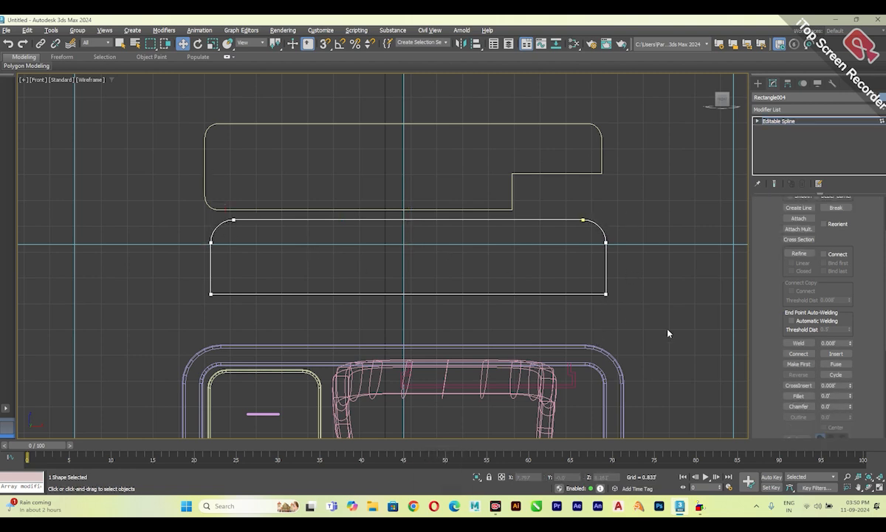
{"action": "middle_click_drag", "start_coordinate": [590, 294], "coordinate": [609, 330]}
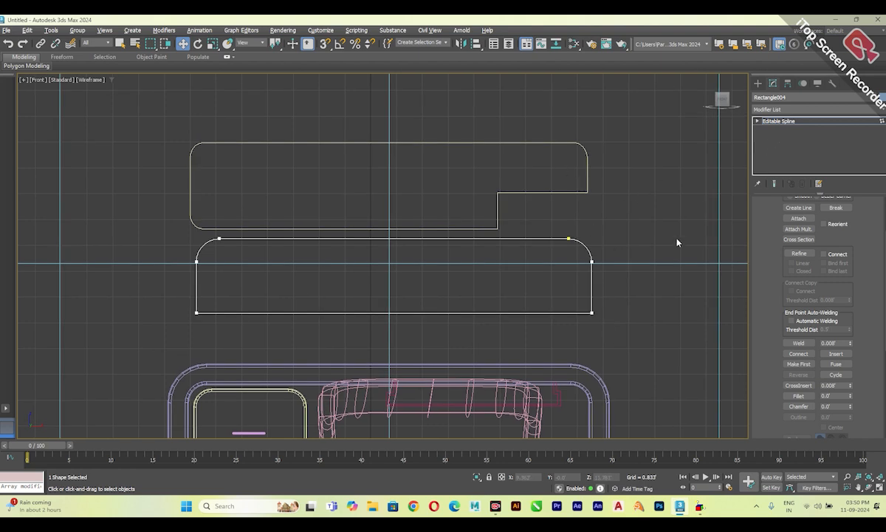
Step: Outline the lower rectangle's spline outward to give the shelf profile a thin wall
{"action": "left_click", "coordinate": [757, 121]}
{"action": "left_click", "coordinate": [774, 145]}
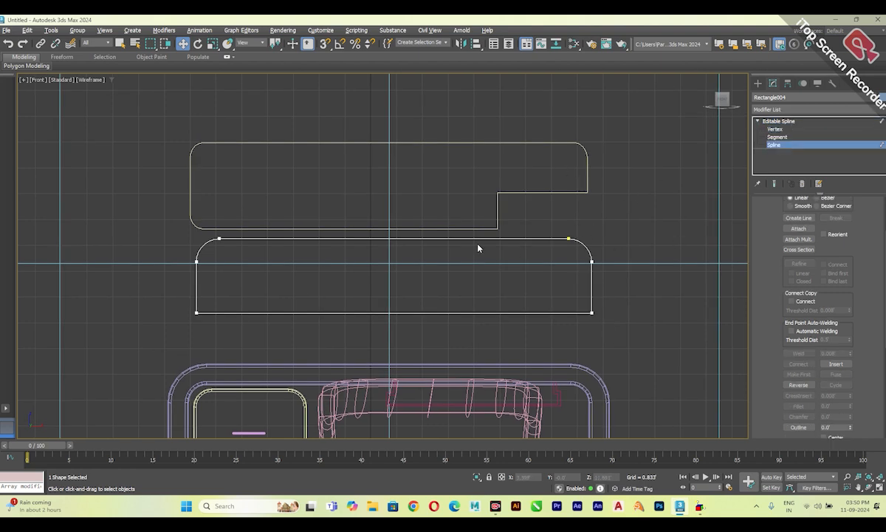
{"action": "left_click", "coordinate": [511, 237]}
{"action": "scroll", "coordinate": [819, 332], "scroll_direction": "down", "scroll_amount": 3}
{"action": "left_click_drag", "start_coordinate": [849, 338], "coordinate": [849, 337]}
Step: Outline the stepped shape's spline by -0.167' and raise the shape by about 0.2' to clear the lower profile
{"action": "left_click", "coordinate": [587, 171]}
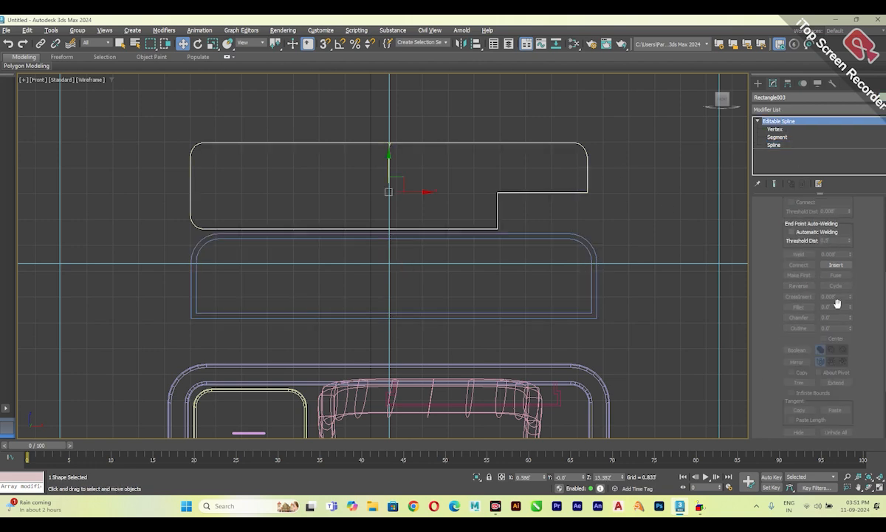
{"action": "left_click", "coordinate": [774, 145]}
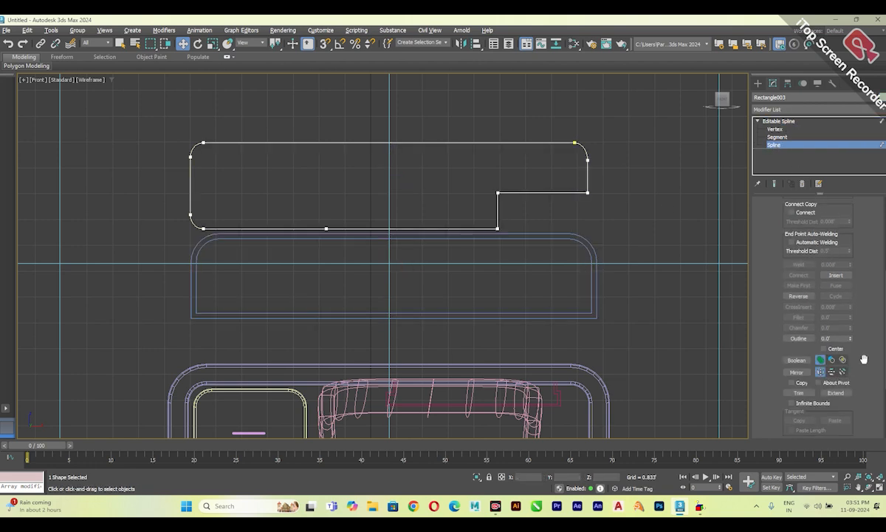
{"action": "mouse_move", "coordinate": [849, 337]}
{"action": "left_mouse_down"}
{"action": "mouse_move", "coordinate": [850, 318]}
{"action": "mouse_move", "coordinate": [849, 329]}
{"action": "left_mouse_up"}
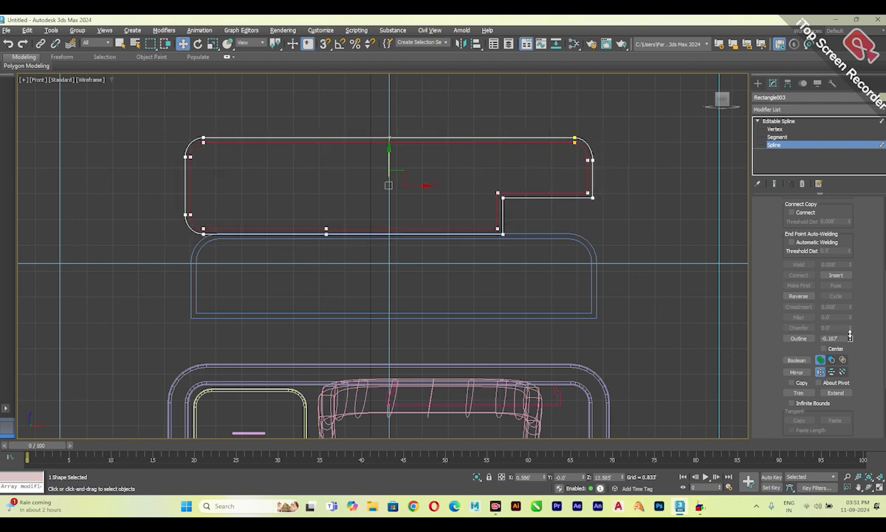
{"action": "left_click", "coordinate": [779, 121]}
{"action": "left_click_drag", "start_coordinate": [389, 166], "coordinate": [388, 160]}
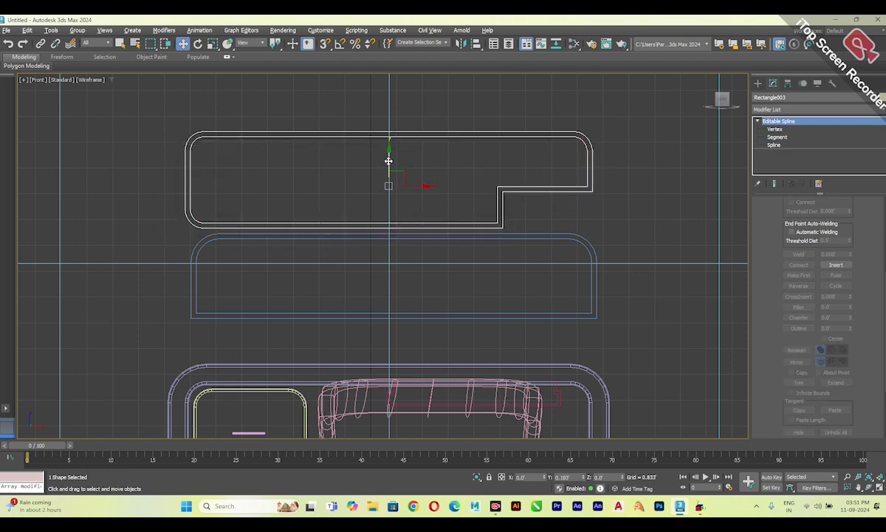
Step: Extrude the stepped shelf profile by -1.625' and move the shelf back against the wall
{"action": "left_click", "coordinate": [812, 110]}
{"action": "key", "text": "e"}
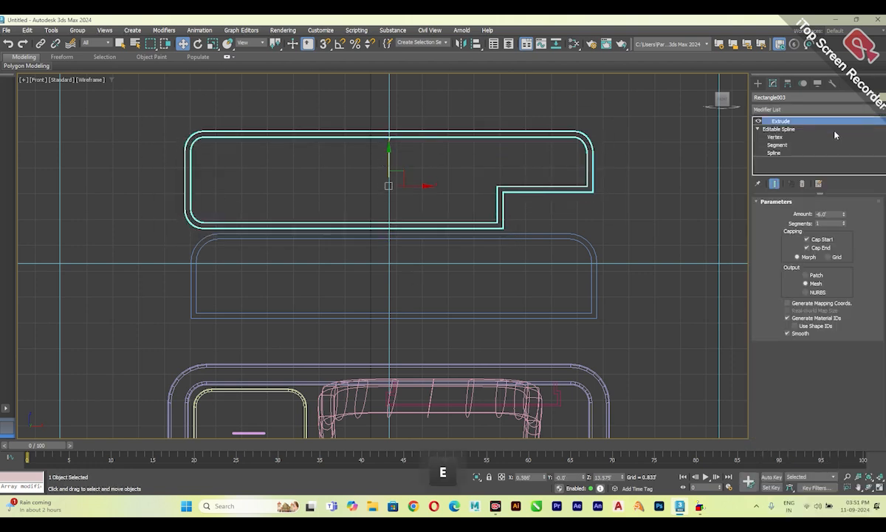
{"action": "key", "text": "alt+w"}
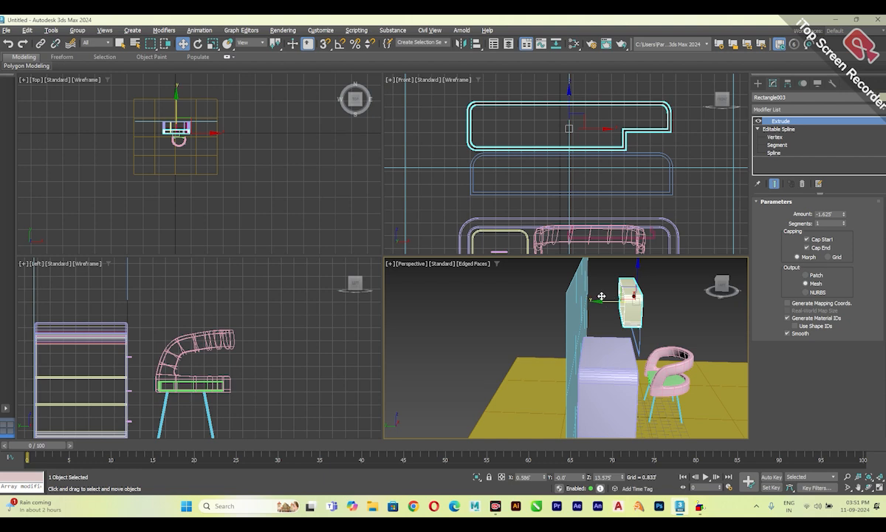
{"action": "mouse_move", "coordinate": [620, 303]}
{"action": "middle_mouse_down", "text": "alt"}
{"action": "mouse_move", "coordinate": [612, 324]}
{"action": "mouse_move", "coordinate": [627, 314]}
{"action": "middle_mouse_up", "text": "alt"}
Step: Extrude the lower shelf profile by -1.625' and move it back against the wall beneath the stepped shelf
{"action": "left_click", "coordinate": [674, 329]}
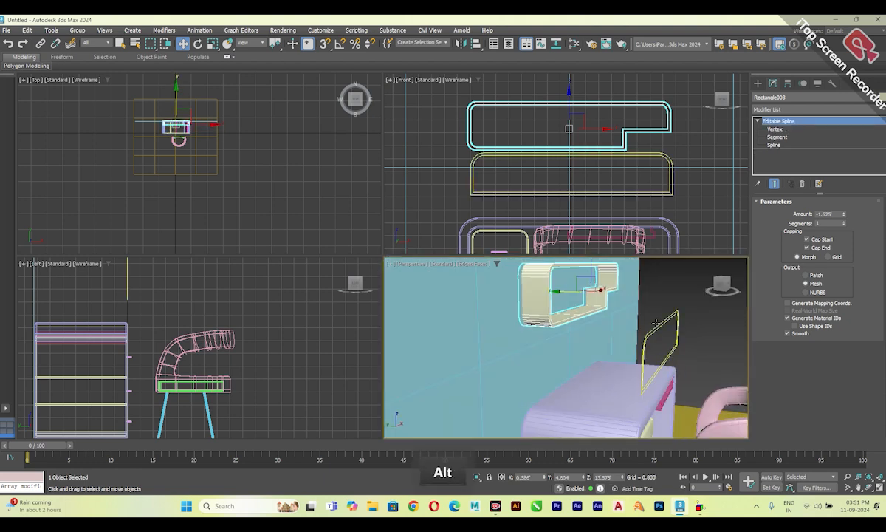
{"action": "left_click", "coordinate": [812, 109]}
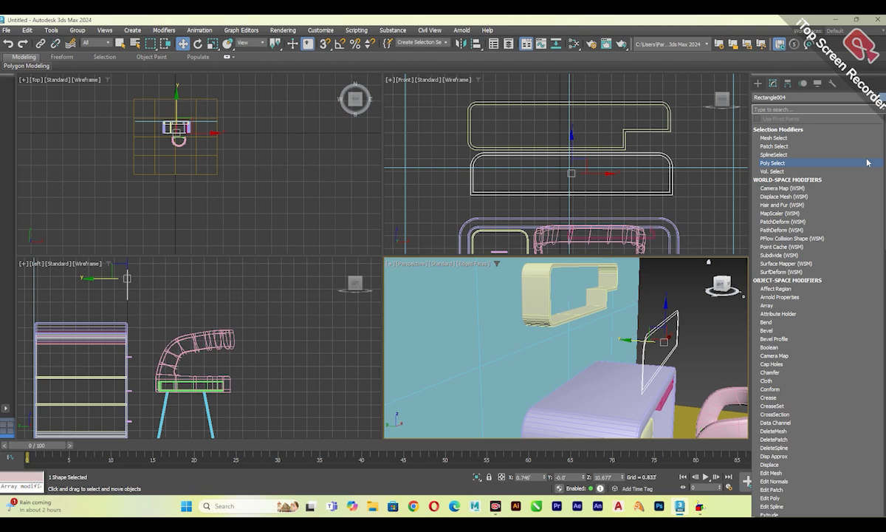
{"action": "type", "text": "e"}
{"action": "left_click", "coordinate": [795, 130]}
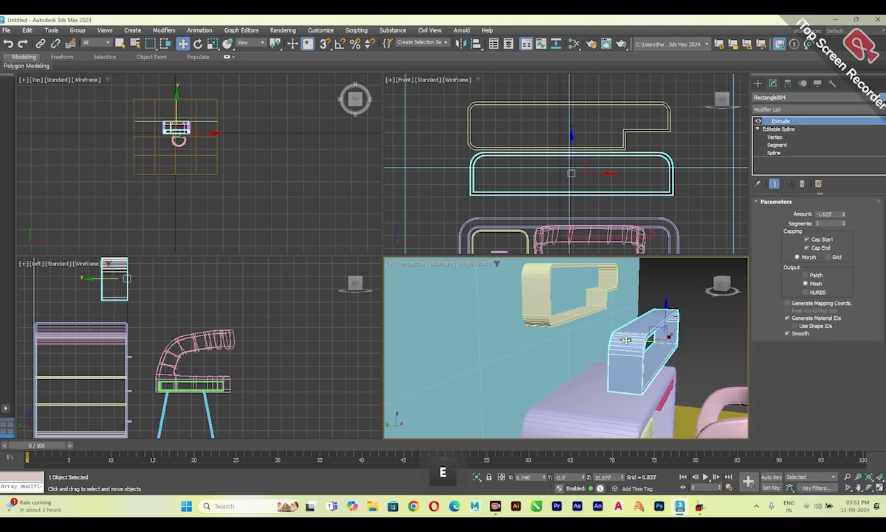
{"action": "left_click_drag", "start_coordinate": [570, 333], "coordinate": [557, 336]}
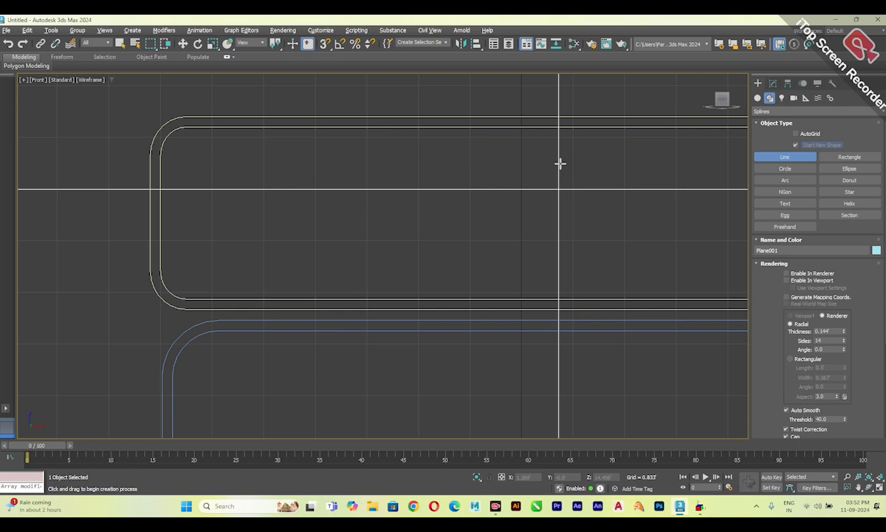
Step: Draw an open half-profile line for a bottle inside the upper shelf, ending with a short base segment on the shelf board
{"action": "left_click", "coordinate": [312, 150]}
{"action": "left_click", "coordinate": [297, 179]}
{"action": "left_click", "coordinate": [314, 207]}
{"action": "left_click", "coordinate": [315, 298]}
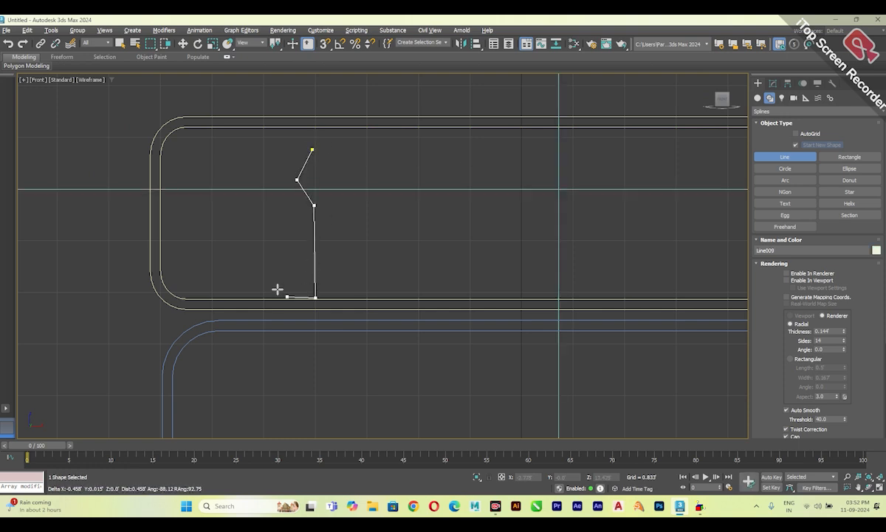
{"action": "left_click", "coordinate": [278, 298]}
{"action": "right_click", "coordinate": [277, 298]}
Step: Apply a Lathe modifier to the bottle profile and align its axis to Min
{"action": "left_click", "coordinate": [772, 83]}
{"action": "left_click", "coordinate": [812, 111]}
{"action": "type", "text": "r"}
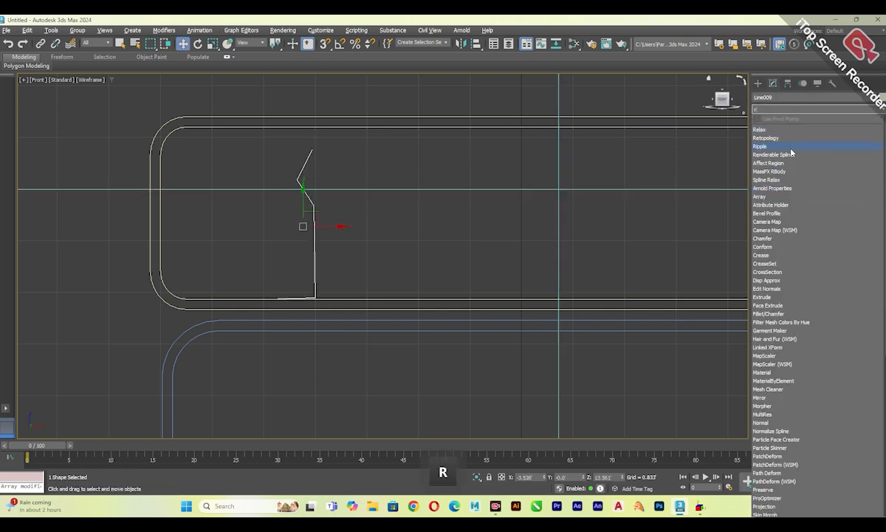
{"action": "key", "text": "BackSpace"}
{"action": "type", "text": "l"}
{"action": "key", "text": "Return"}
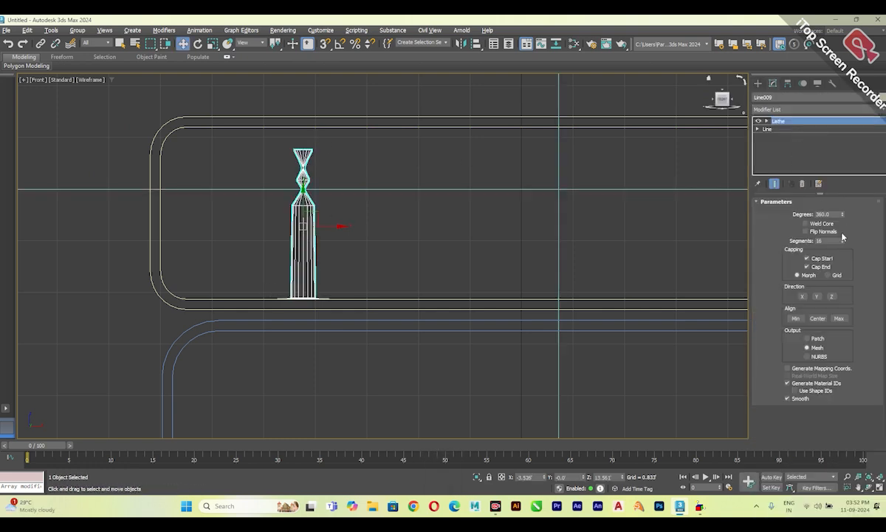
{"action": "left_click", "coordinate": [796, 319]}
Step: Change the neck and shoulder vertices of the bottle profile to Smooth while showing the lathed result
{"action": "left_click", "coordinate": [766, 121]}
{"action": "left_click", "coordinate": [767, 137]}
{"action": "left_click", "coordinate": [775, 144]}
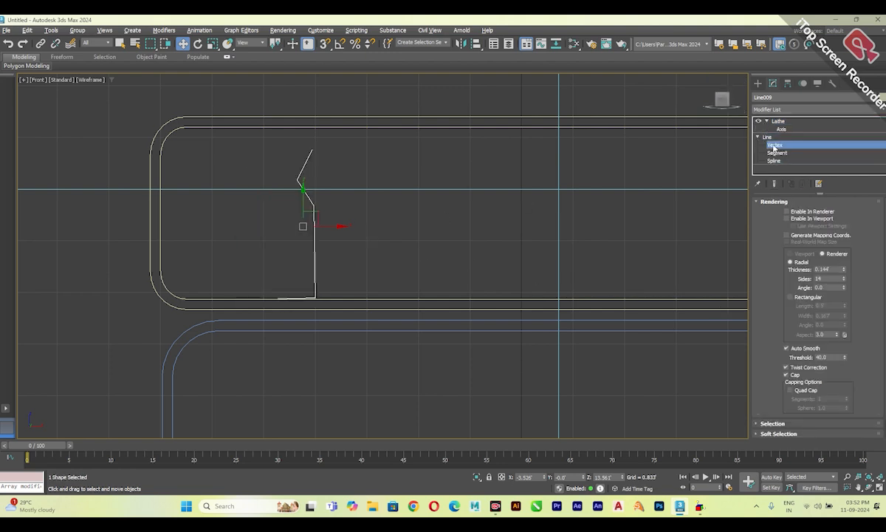
{"action": "left_click", "coordinate": [774, 185]}
{"action": "left_click_drag", "start_coordinate": [364, 206], "coordinate": [331, 158]}
{"action": "right_click", "coordinate": [291, 177]}
{"action": "left_click", "coordinate": [274, 131]}
{"action": "right_click", "coordinate": [306, 205]}
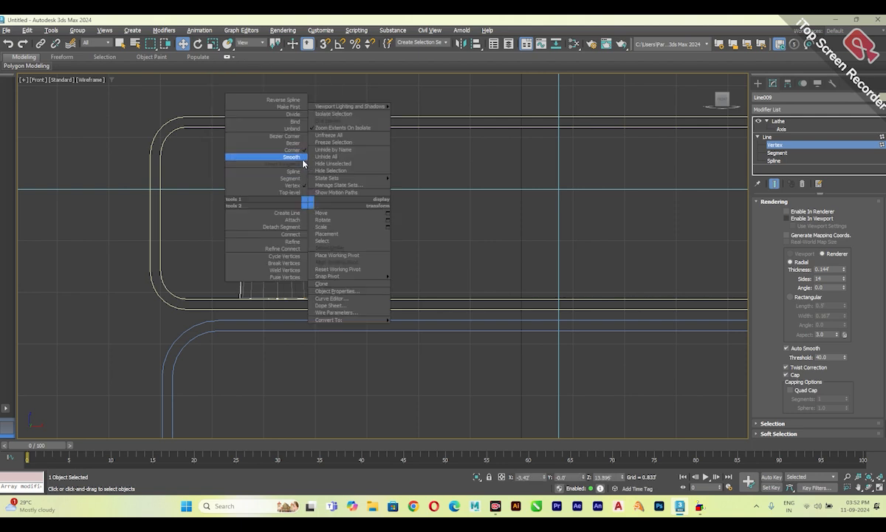
{"action": "left_click", "coordinate": [274, 157]}
Step: Adjust the shoulder and base vertices of the bottle profile to refine its silhouette
{"action": "left_click_drag", "start_coordinate": [322, 203], "coordinate": [320, 203]}
{"action": "left_click", "coordinate": [317, 298]}
{"action": "left_click_drag", "start_coordinate": [341, 303], "coordinate": [324, 297]}
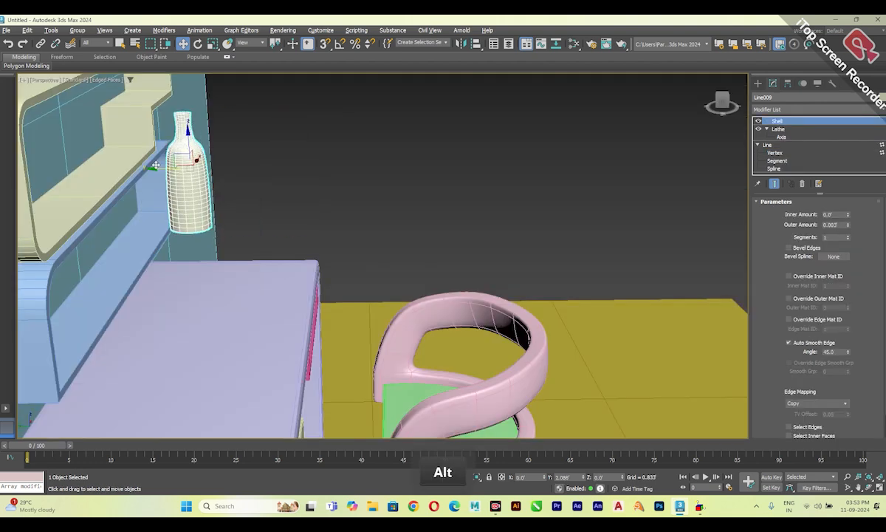
Step: Move the bottle back along Y so that it stands inside the upper wall shelf
{"action": "left_click_drag", "start_coordinate": [156, 164], "coordinate": [21, 166]}
{"action": "middle_click_drag", "start_coordinate": [21, 166], "coordinate": [206, 234], "text": "alt"}
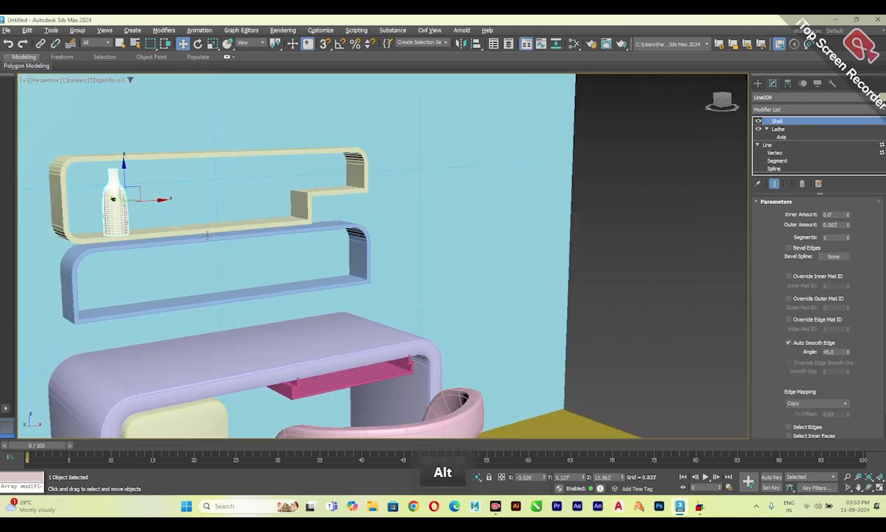
Step: Create a box about 6.8' long, 3.4' wide and 1' high on the floor beside the chair
{"action": "key", "text": "alt+w"}
{"action": "left_click", "coordinate": [758, 83]}
{"action": "left_click", "coordinate": [785, 145]}
{"action": "left_click_drag", "start_coordinate": [535, 348], "coordinate": [584, 369]}
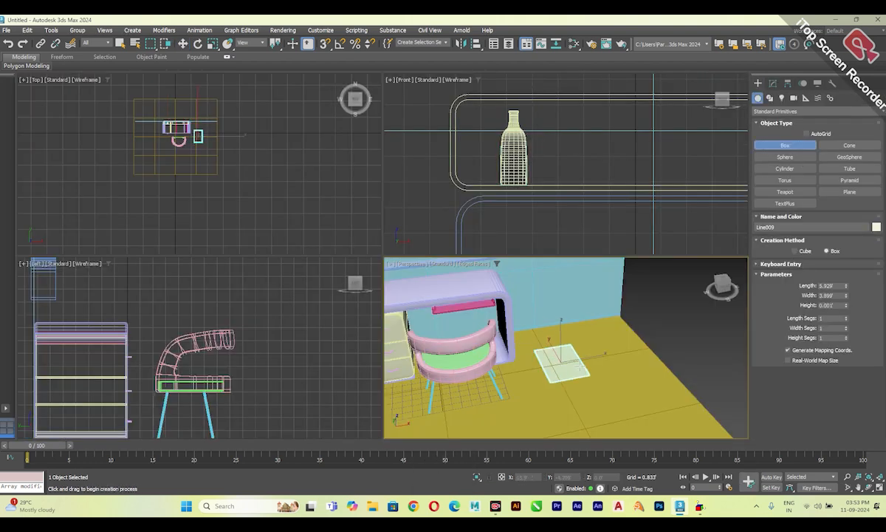
{"action": "left_click", "coordinate": [624, 375]}
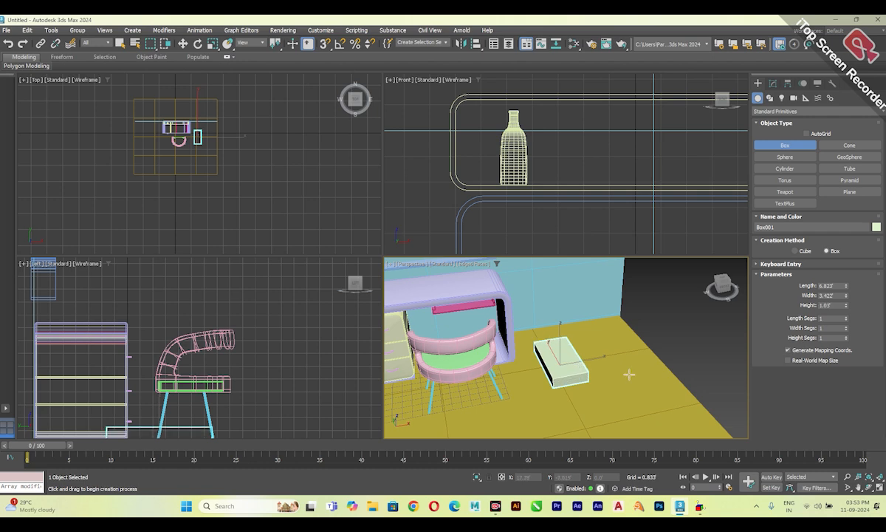
Step: Convert the box on the floor to an Editable Poly
{"action": "key", "text": "alt+w"}
{"action": "key", "text": "alt+w"}
{"action": "key", "text": "alt+w"}
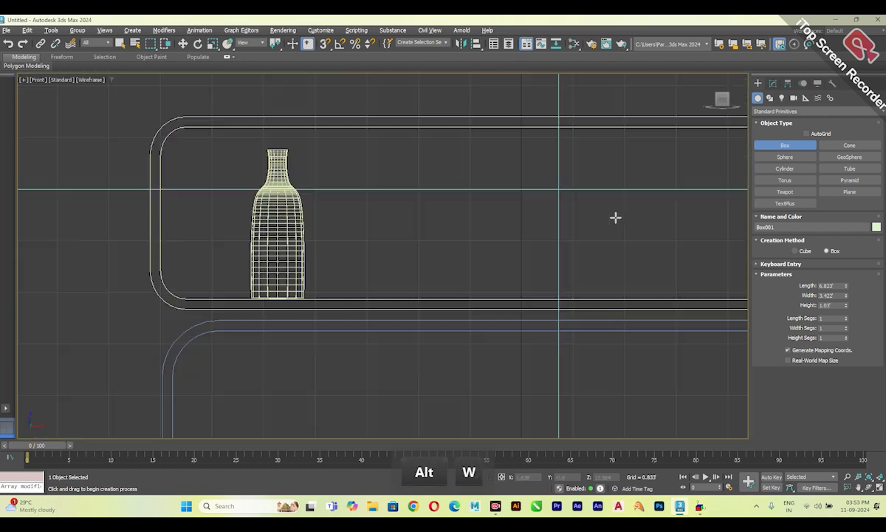
{"action": "scroll", "coordinate": [567, 259], "scroll_direction": "down", "scroll_amount": 5}
{"action": "scroll", "coordinate": [670, 323], "scroll_direction": "up", "scroll_amount": 10}
{"action": "key", "text": "w"}
{"action": "right_click", "coordinate": [599, 254]}
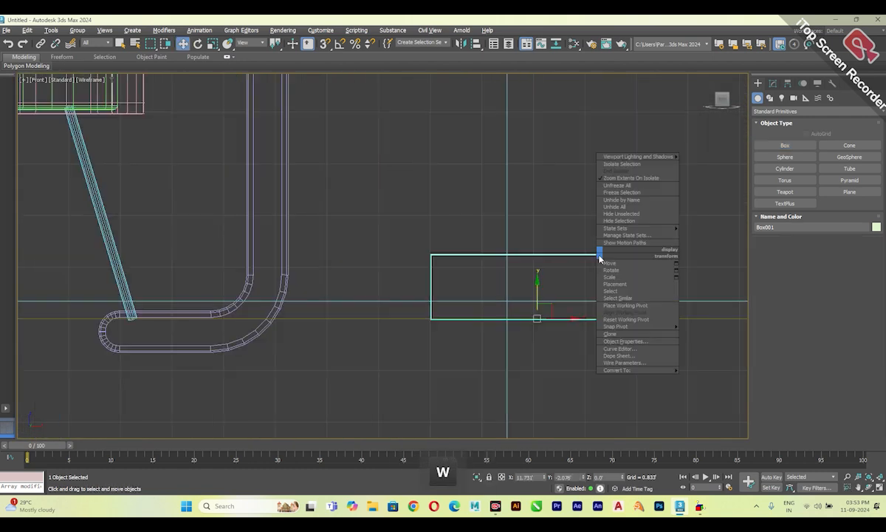
{"action": "mouse_move", "coordinate": [661, 369]}
{"action": "left_click", "coordinate": [711, 376]}
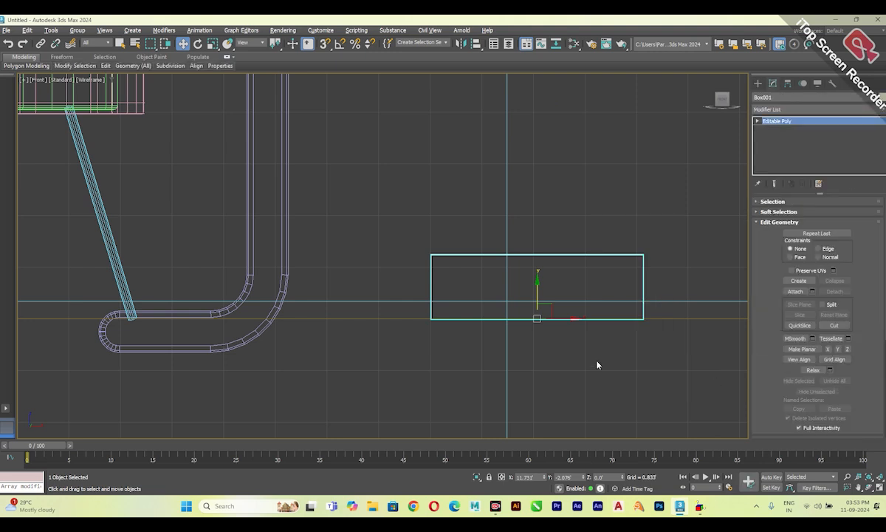
Step: Connect the box's vertical edges with three evenly spaced segments
{"action": "key", "text": "2"}
{"action": "left_click_drag", "start_coordinate": [669, 281], "coordinate": [362, 307]}
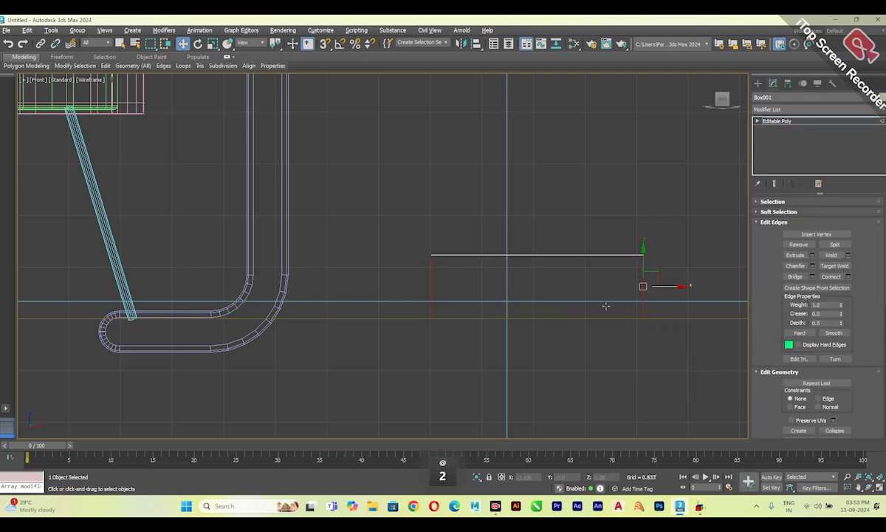
{"action": "left_click", "coordinate": [848, 277]}
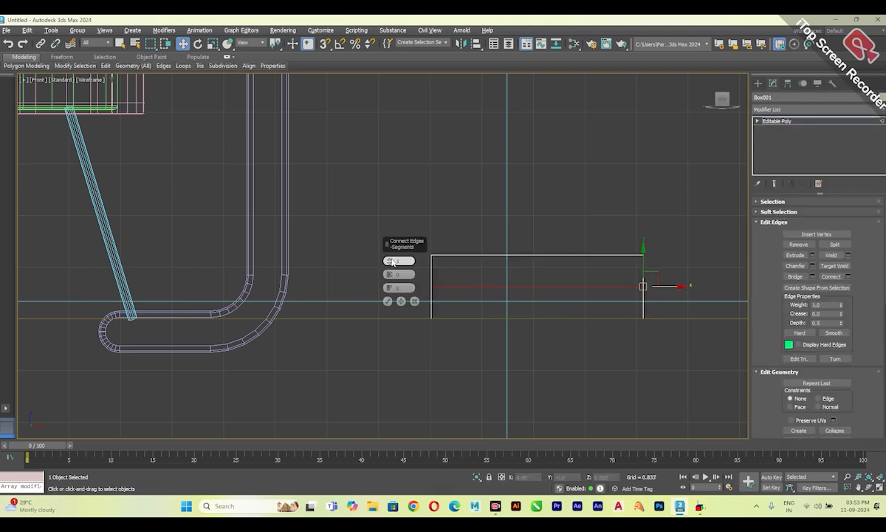
{"action": "left_click", "coordinate": [387, 301]}
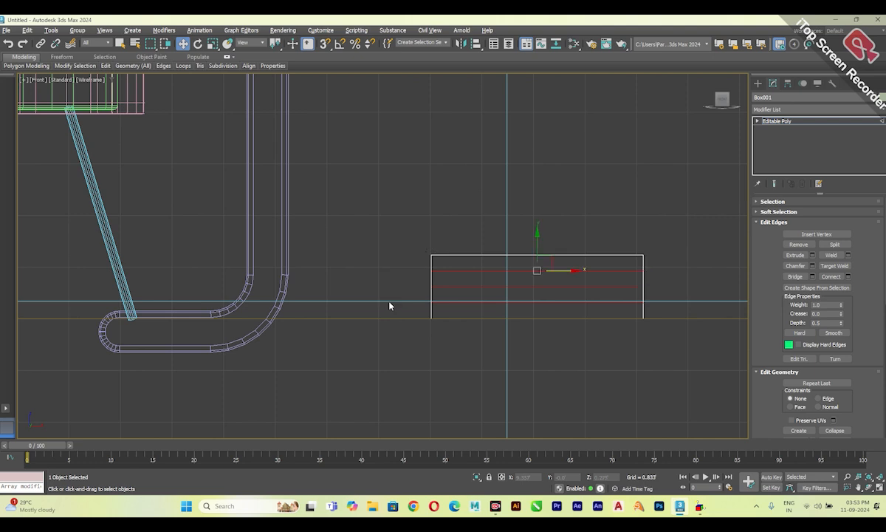
Step: Move the intermediate vertices at the box end nearest the desk outward along X to form a rounded book spine
{"action": "key", "text": "1"}
{"action": "left_click", "coordinate": [432, 286]}
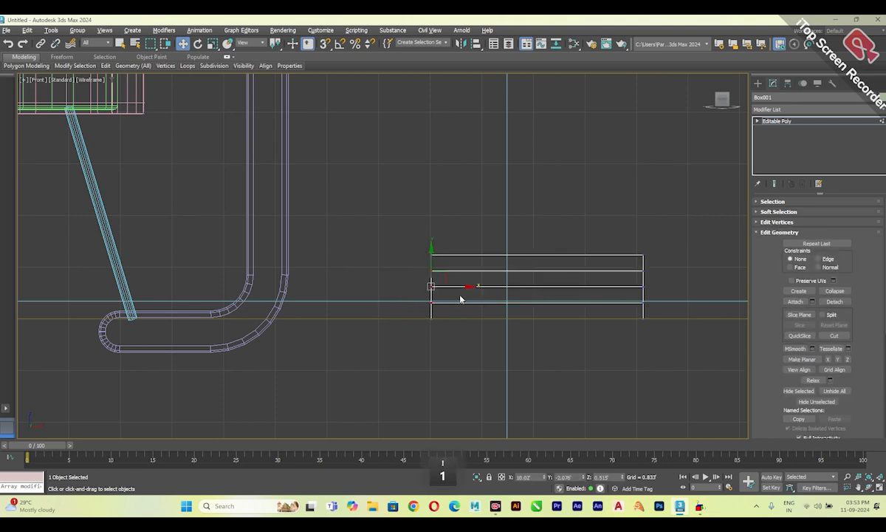
{"action": "left_click_drag", "start_coordinate": [450, 283], "coordinate": [444, 284]}
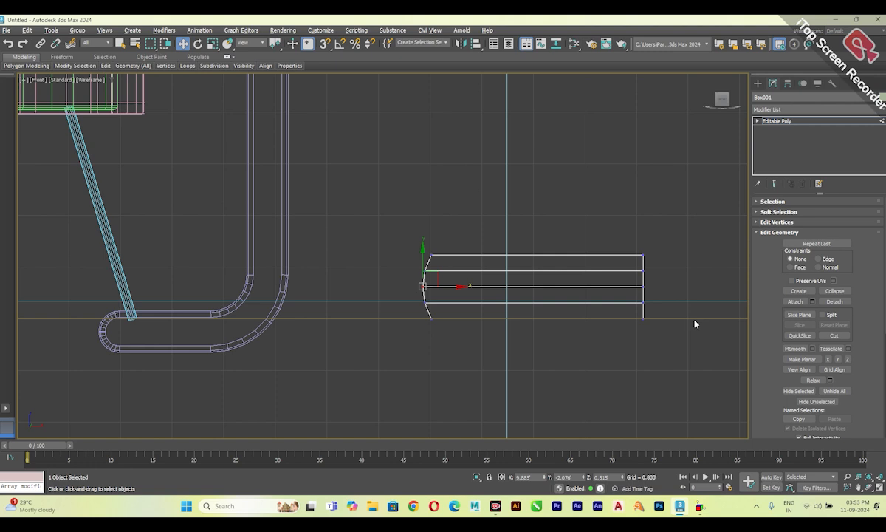
Step: Inset the book's side polygons, excluding the rounded spine and the covers, as one group to leave a thin cover border
{"action": "key", "text": "4"}
{"action": "left_click_drag", "start_coordinate": [678, 264], "coordinate": [589, 307]}
{"action": "key", "text": "alt+w"}
{"action": "middle_click_drag", "start_coordinate": [599, 360], "coordinate": [564, 364], "text": "alt"}
{"action": "scroll", "coordinate": [564, 364], "scroll_direction": "up", "scroll_amount": 8, "text": "alt"}
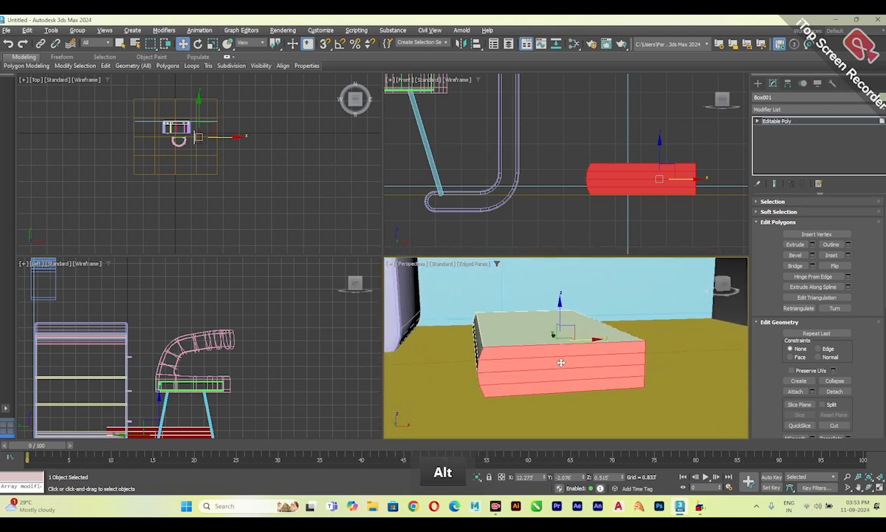
{"action": "scroll", "coordinate": [568, 361], "scroll_direction": "up", "scroll_amount": 2, "text": "alt"}
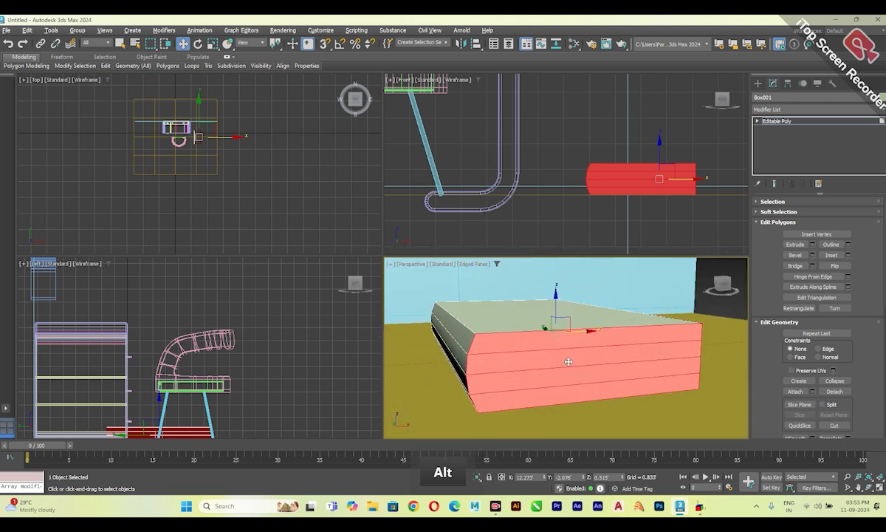
{"action": "left_click", "coordinate": [849, 254]}
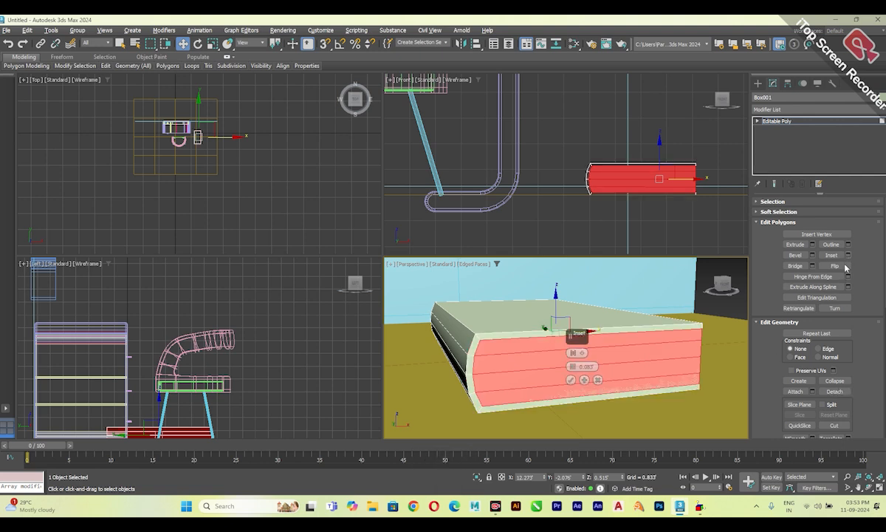
{"action": "key", "text": "Return"}
Step: Extrude the inset side polygons inward so that the pages sit recessed between the book's covers
{"action": "middle_click_drag", "start_coordinate": [536, 363], "coordinate": [552, 382], "text": "alt"}
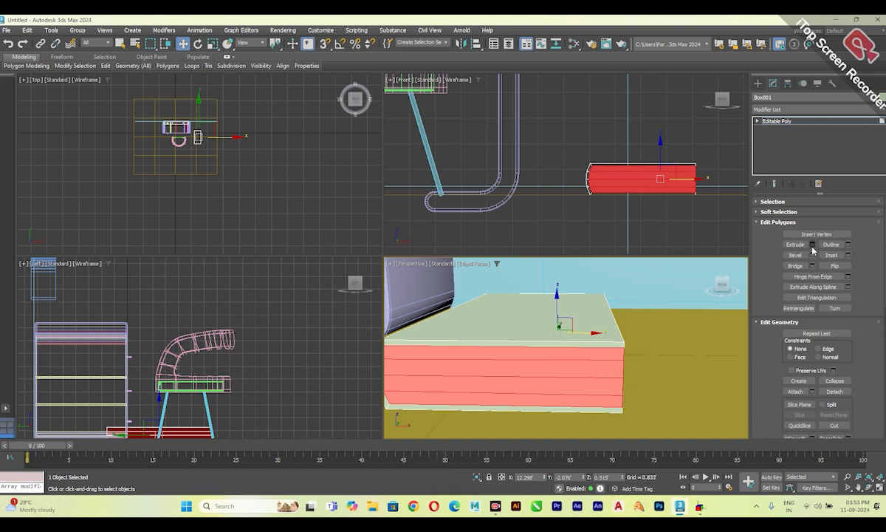
{"action": "left_click", "coordinate": [813, 245]}
{"action": "left_click", "coordinate": [573, 352]}
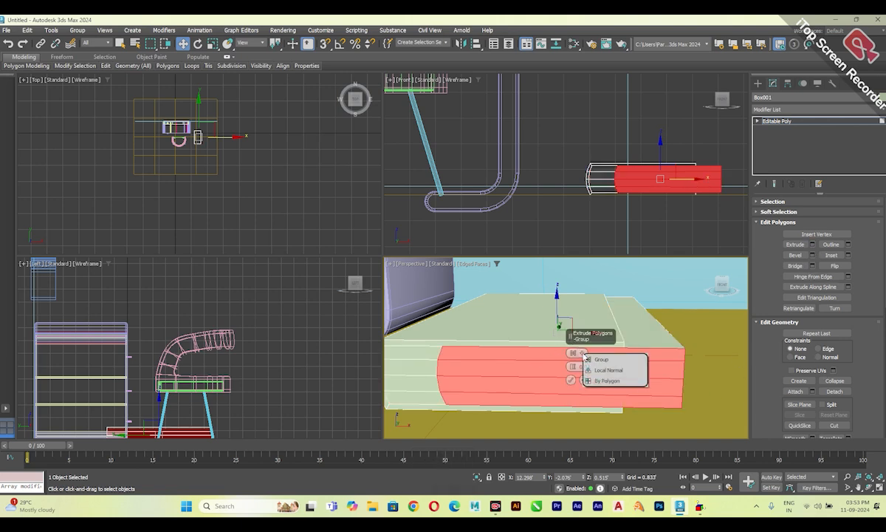
{"action": "left_click", "coordinate": [580, 382]}
{"action": "left_click_drag", "start_coordinate": [573, 367], "coordinate": [575, 371]}
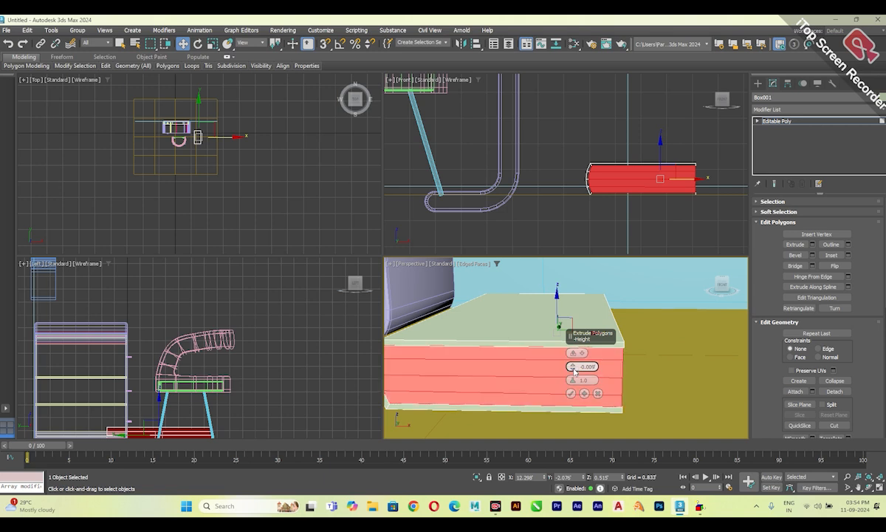
{"action": "key", "text": "4"}
{"action": "middle_click_drag", "start_coordinate": [575, 371], "coordinate": [627, 333], "text": "alt"}
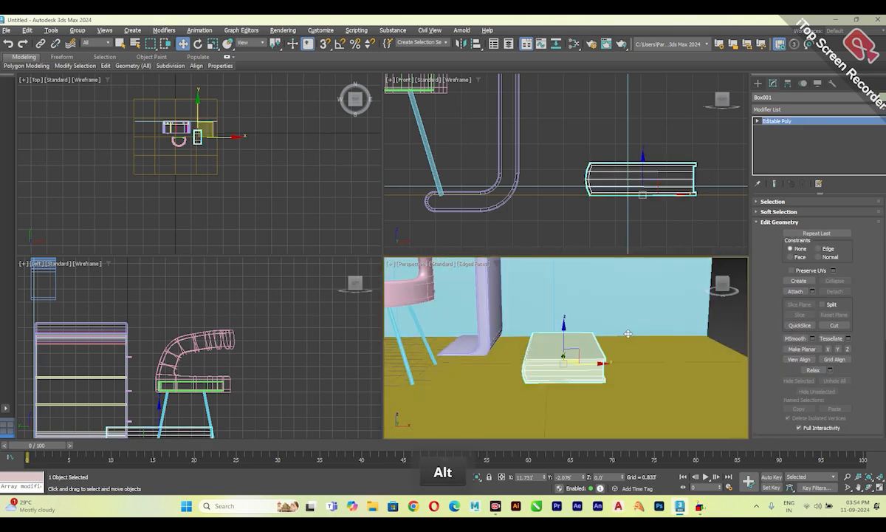
{"action": "middle_click_drag", "start_coordinate": [566, 358], "coordinate": [569, 372], "text": "alt"}
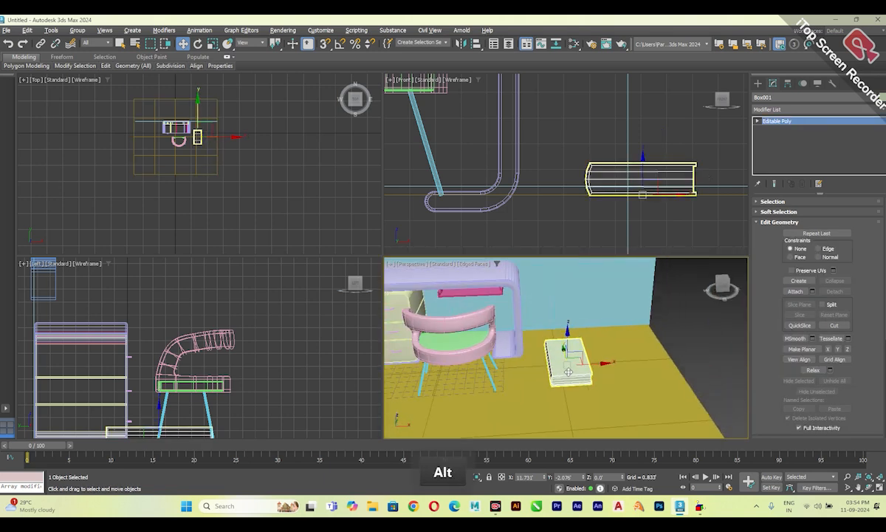
{"action": "key", "text": "r"}
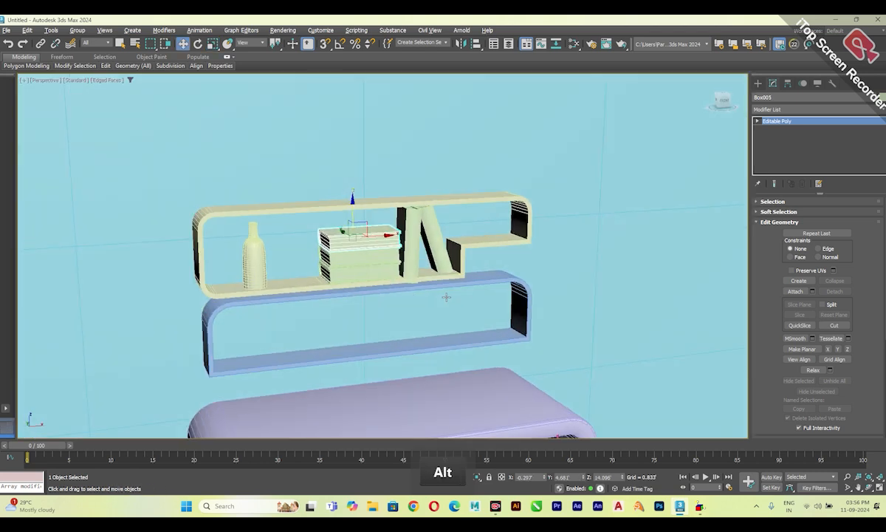
{"action": "key", "text": "alt+w"}
{"action": "key", "text": "alt+w"}
{"action": "mouse_move", "coordinate": [344, 248]}
{"action": "middle_mouse_down"}
{"action": "mouse_move", "coordinate": [343, 277]}
{"action": "mouse_move", "coordinate": [350, 264]}
{"action": "middle_mouse_up"}
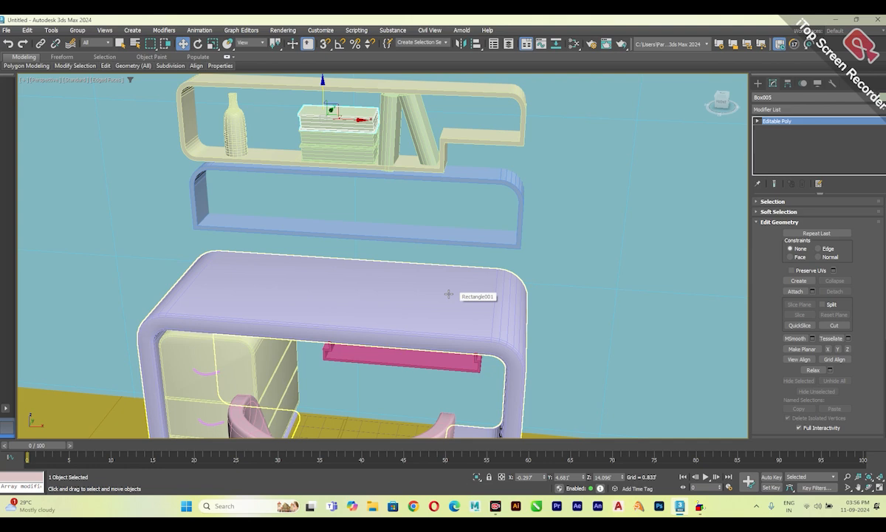
{"action": "scroll", "coordinate": [448, 294], "scroll_direction": "down", "scroll_amount": 3}
{"action": "middle_click_drag", "start_coordinate": [449, 293], "coordinate": [451, 290], "text": "alt"}
{"action": "scroll", "coordinate": [450, 290], "scroll_direction": "down", "scroll_amount": 5}
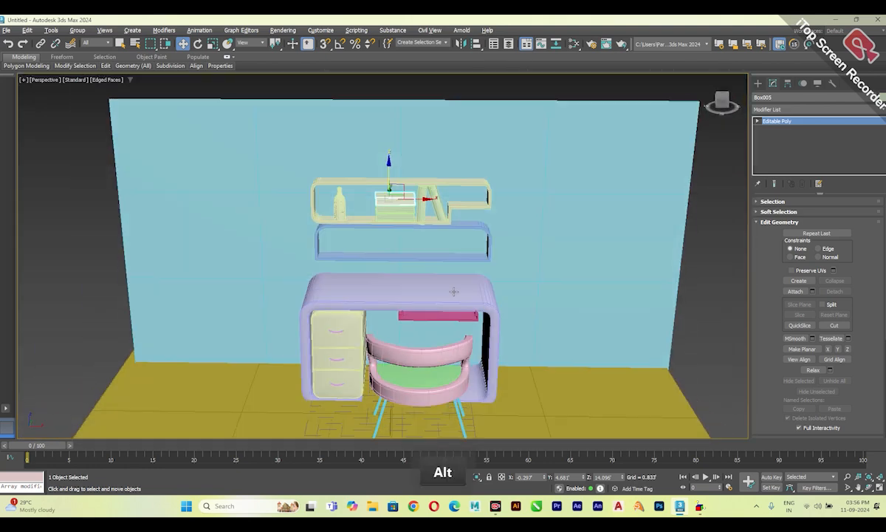